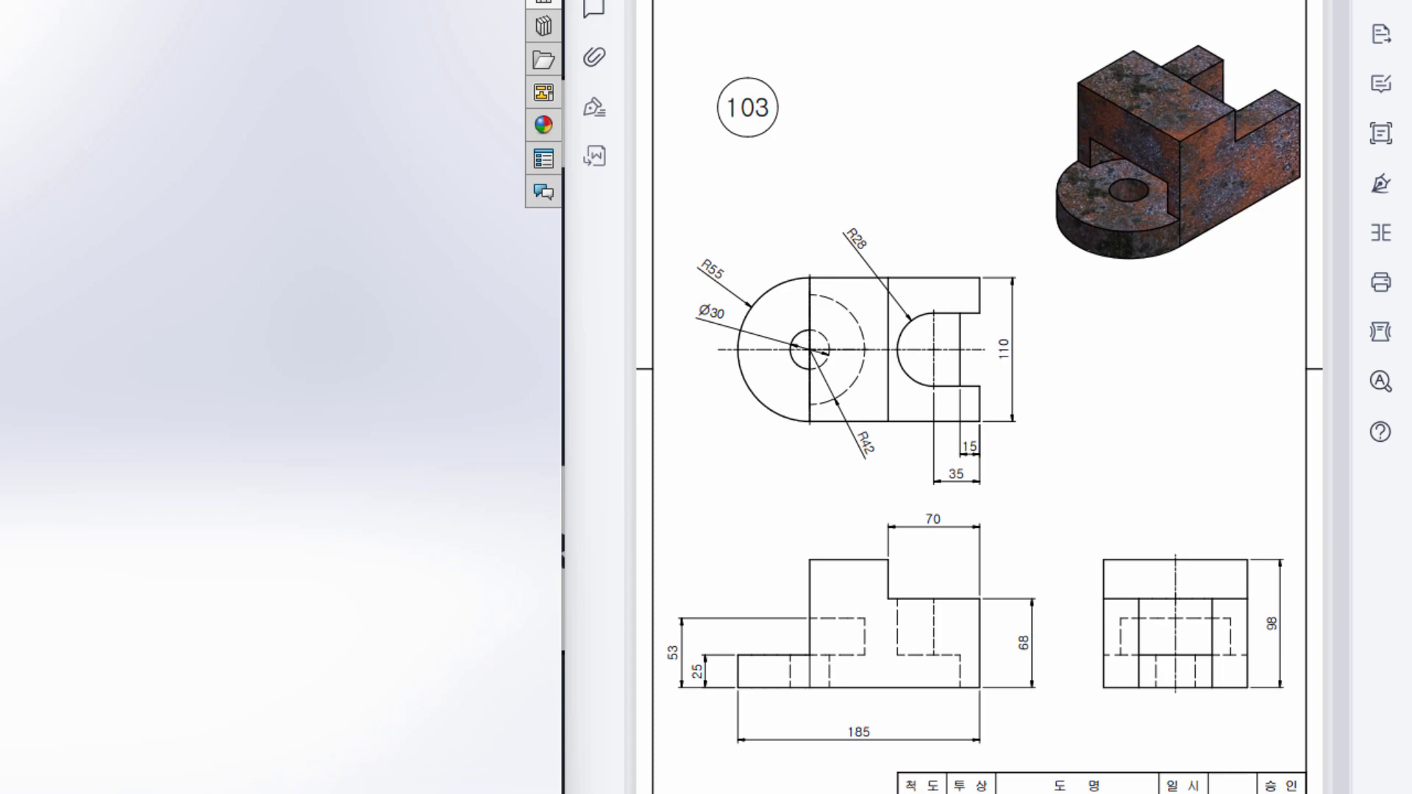
- Outline the isometric, top and front views of drawing 103 in red, then clear the outlines
mouse_move(1026, 12)
mouse_down()
mouse_move(1025, 38)
mouse_move(1317, 312)
mouse_up()
drag(1029, 2, 1309, 282)
mouse_move(704, 207)
mouse_down()
mouse_move(917, 456)
mouse_move(1001, 500)
mouse_up()
drag(676, 765, 1294, 747)
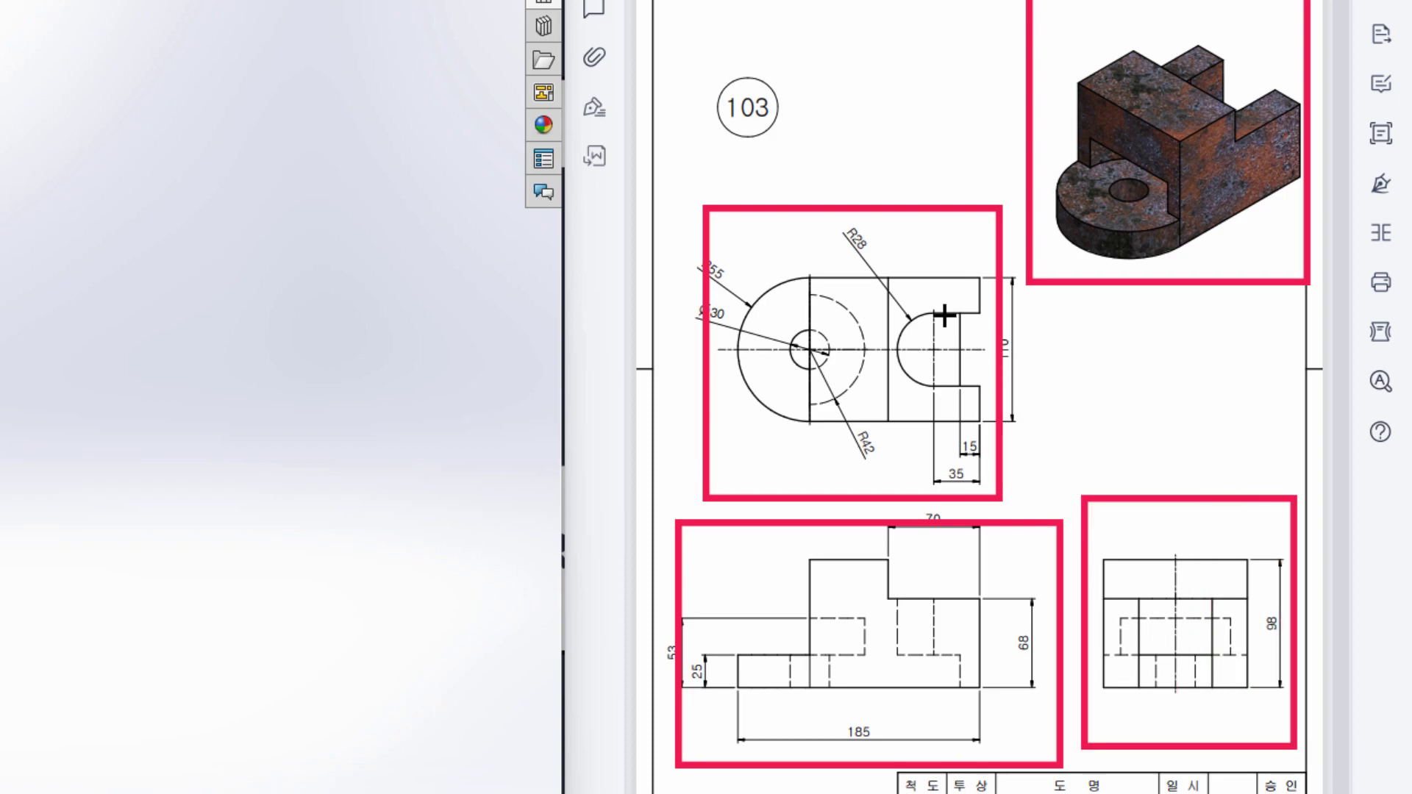
key(Escape)
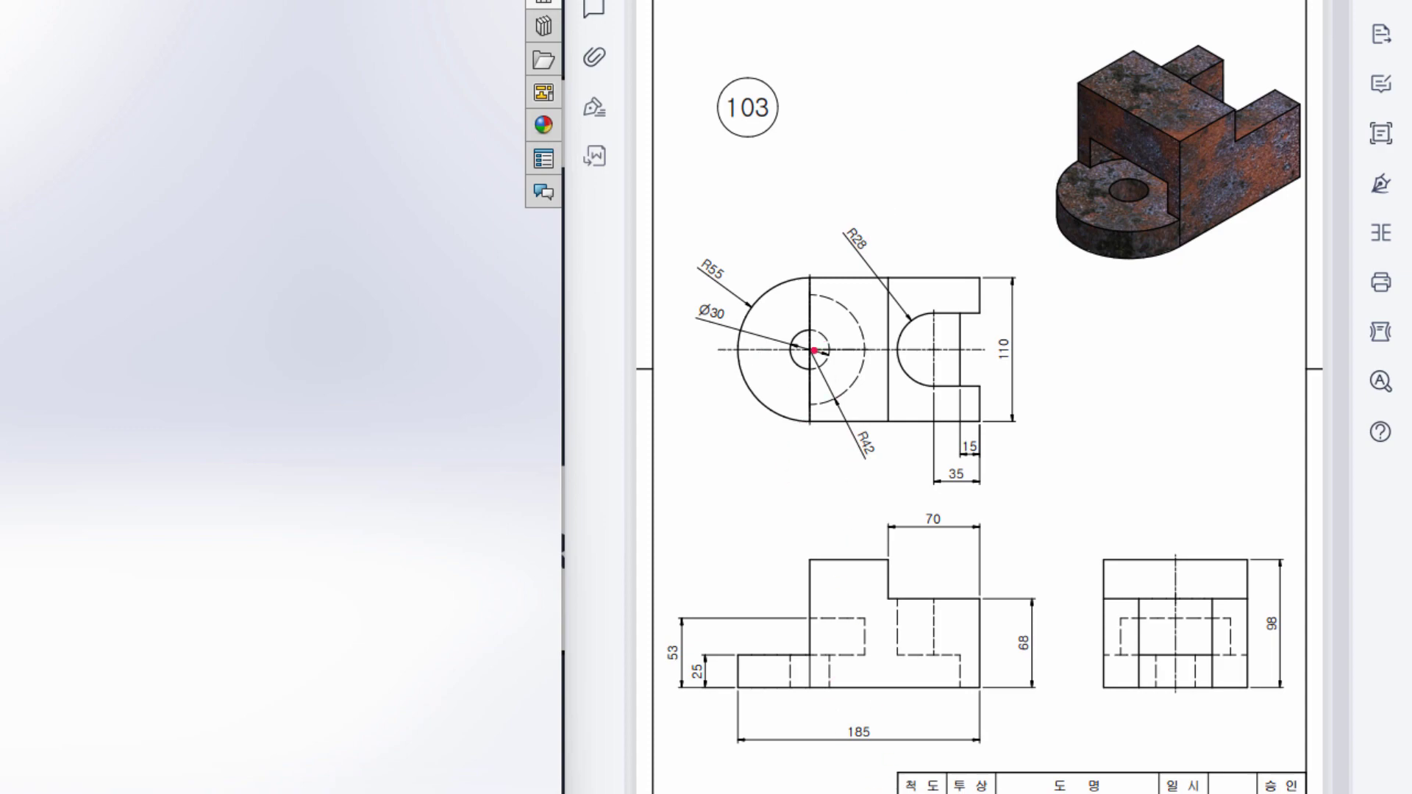
- Trace the centre line with arrows and circle the 110, R55 and 98 dimensions
drag(828, 351, 969, 346)
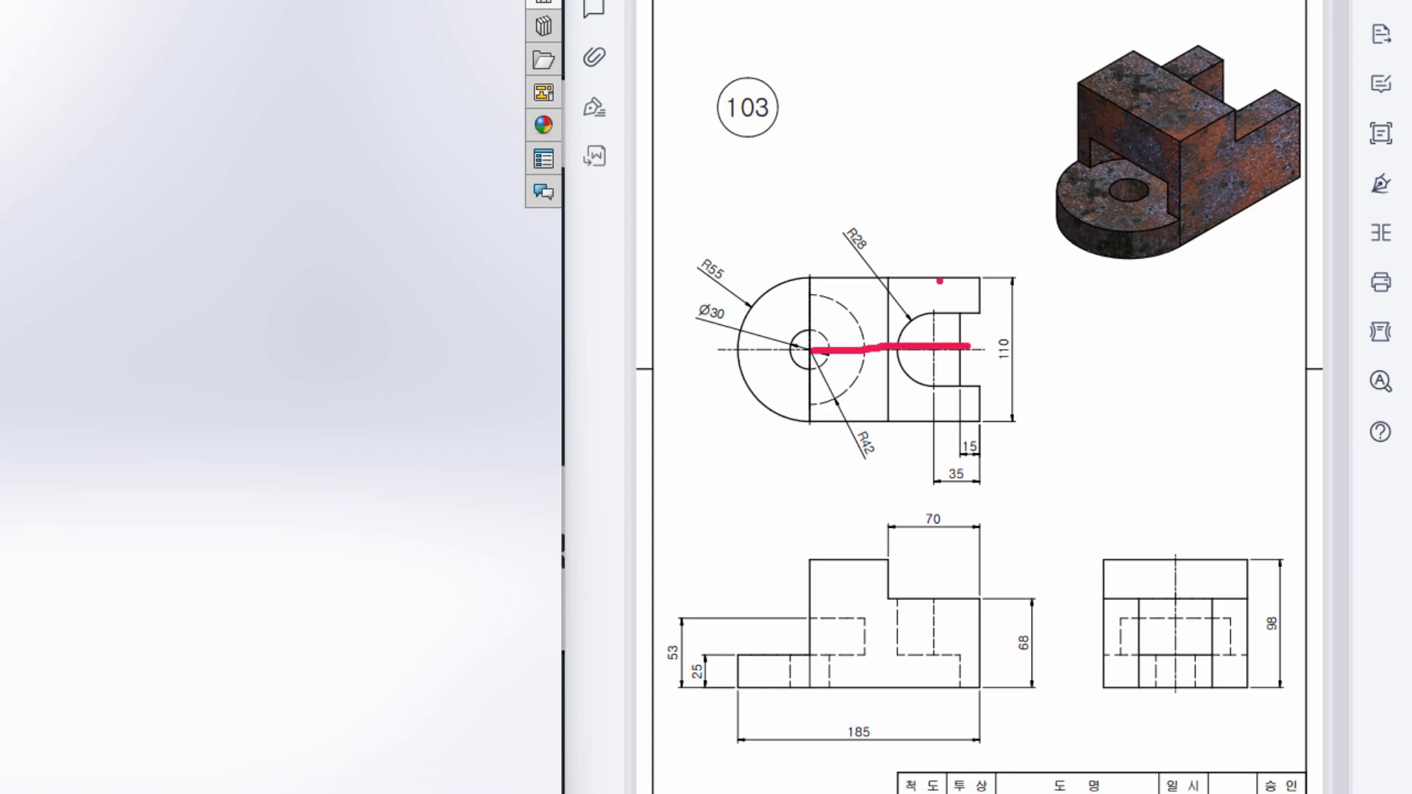
drag(936, 278, 936, 351)
mouse_move(1000, 330)
mouse_down()
mouse_move(1024, 372)
mouse_move(1009, 326)
mouse_up()
click(980, 348)
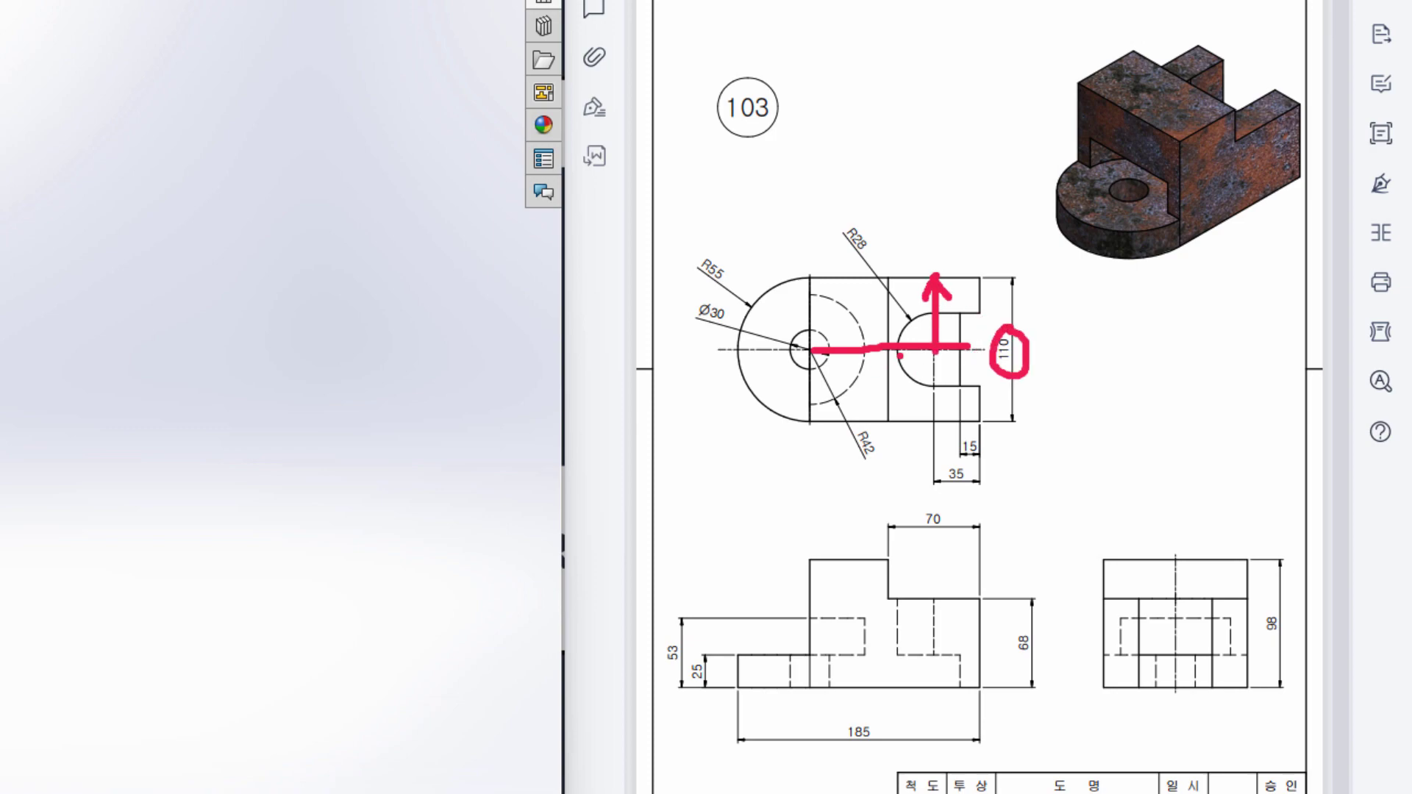
drag(899, 356, 915, 420)
mouse_move(728, 256)
mouse_down()
mouse_move(677, 265)
mouse_move(712, 299)
mouse_move(747, 291)
mouse_move(737, 258)
mouse_up()
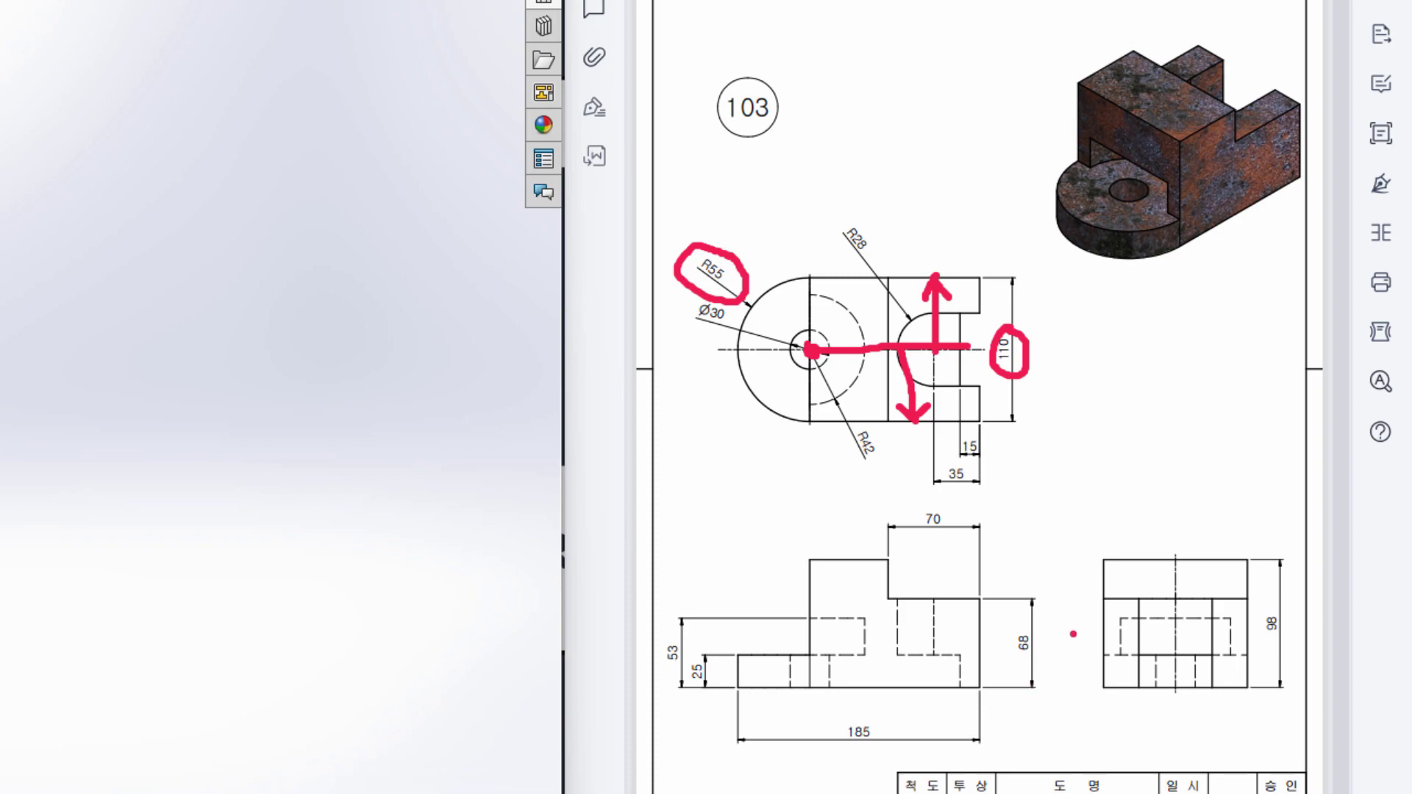
mouse_move(1278, 596)
mouse_down()
mouse_move(1258, 643)
mouse_move(1287, 638)
mouse_move(1275, 585)
mouse_up()
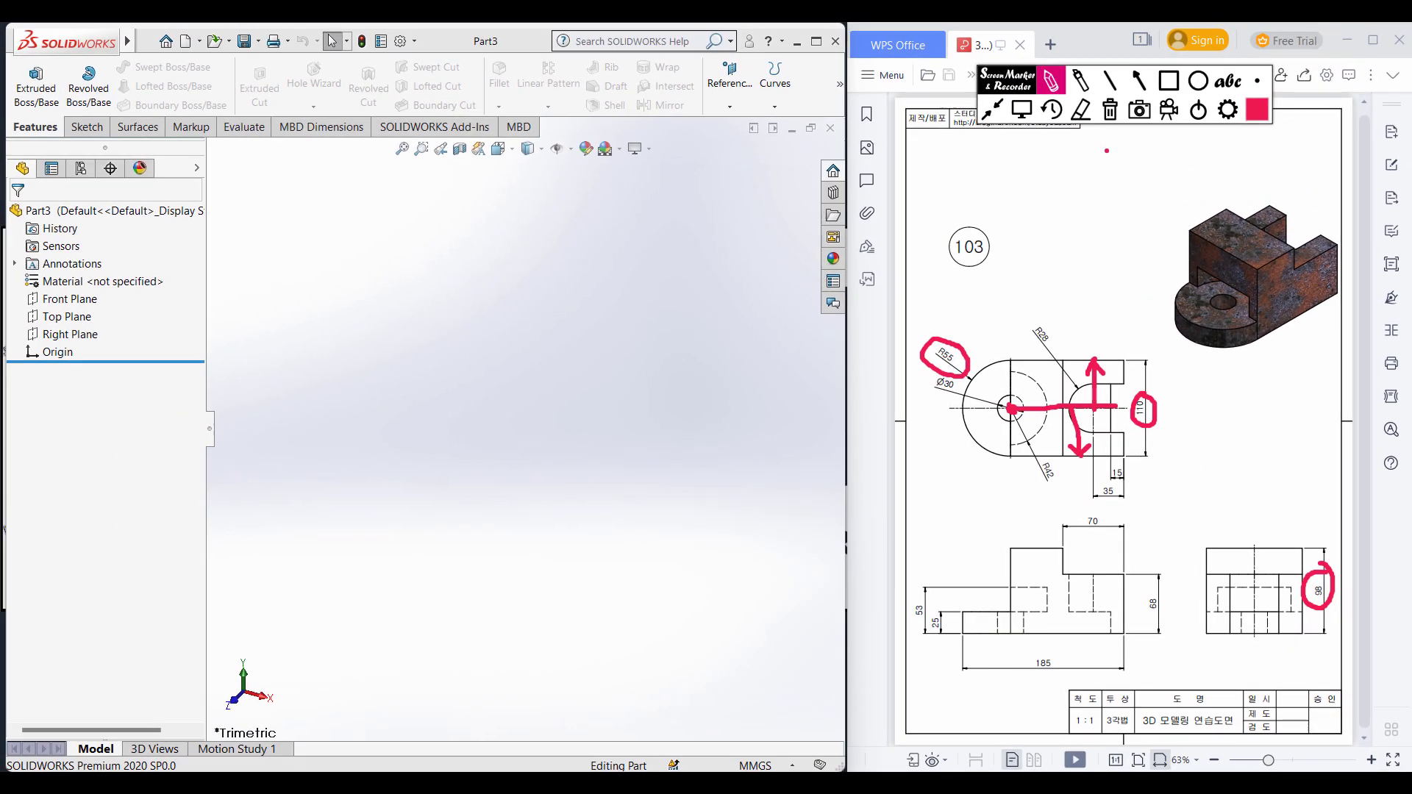
- Clear the red markup and start a new sketch on the Top Plane
click(1110, 110)
click(1024, 110)
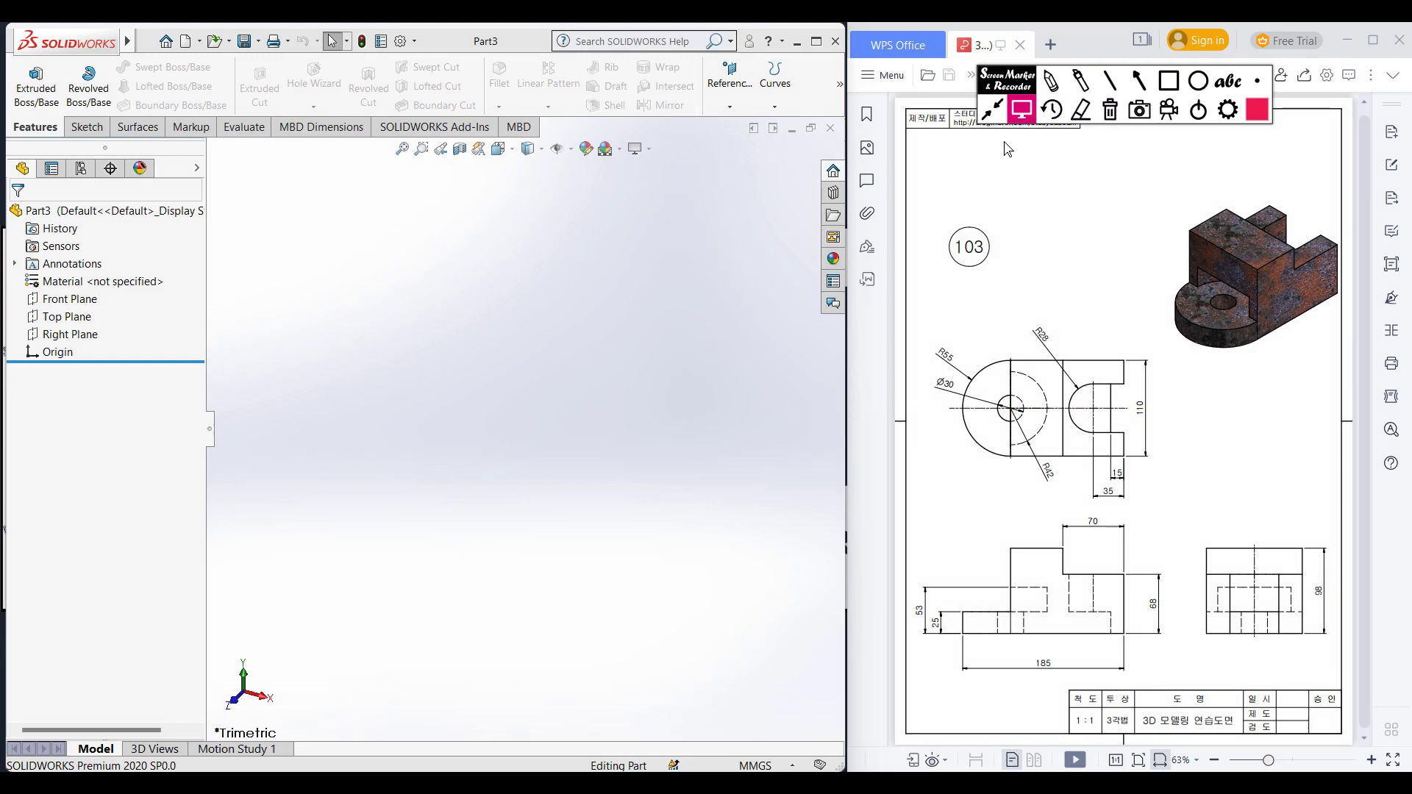
right_click(53, 317)
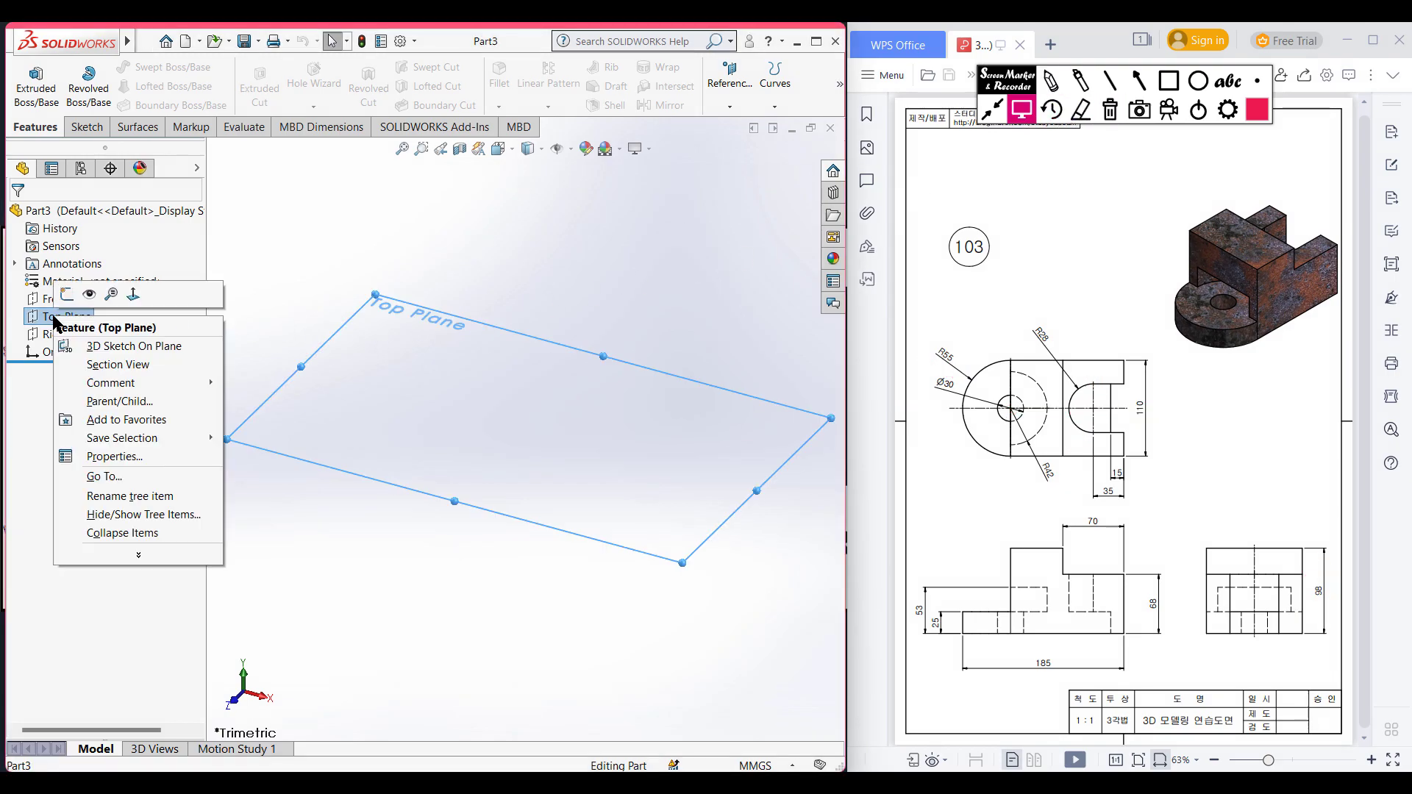
click(67, 294)
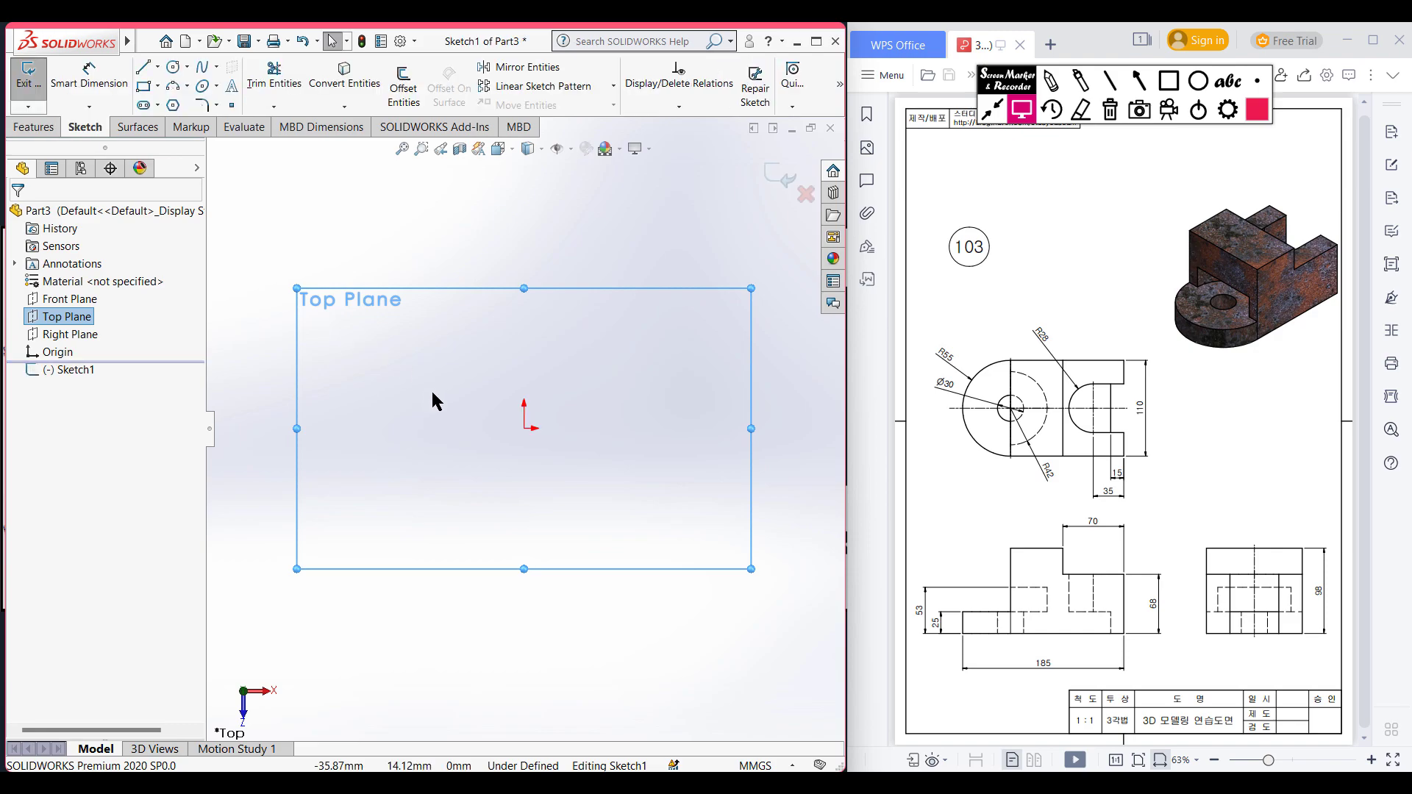
- Draw a horizontal construction centre line 130 mm long from the origin
click(157, 66)
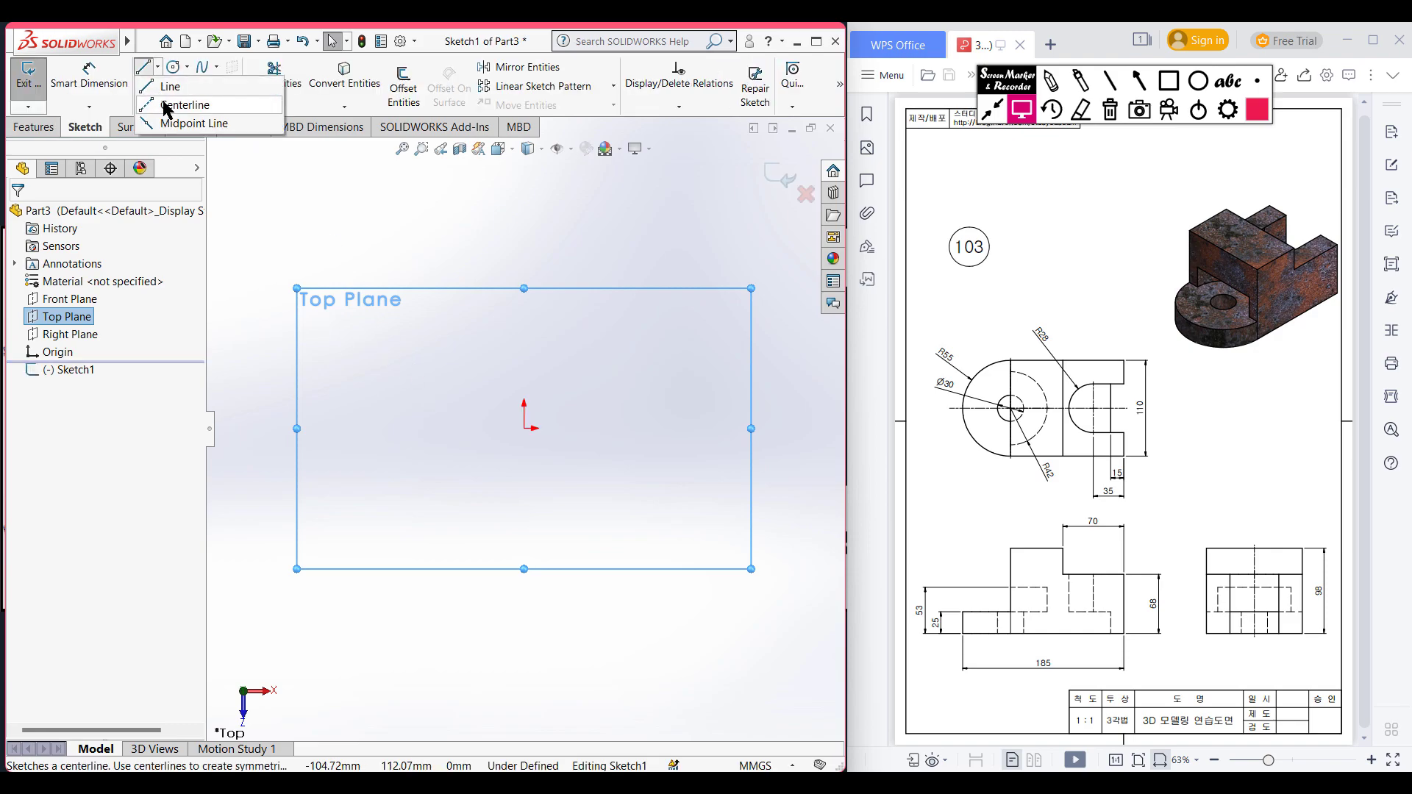
click(524, 428)
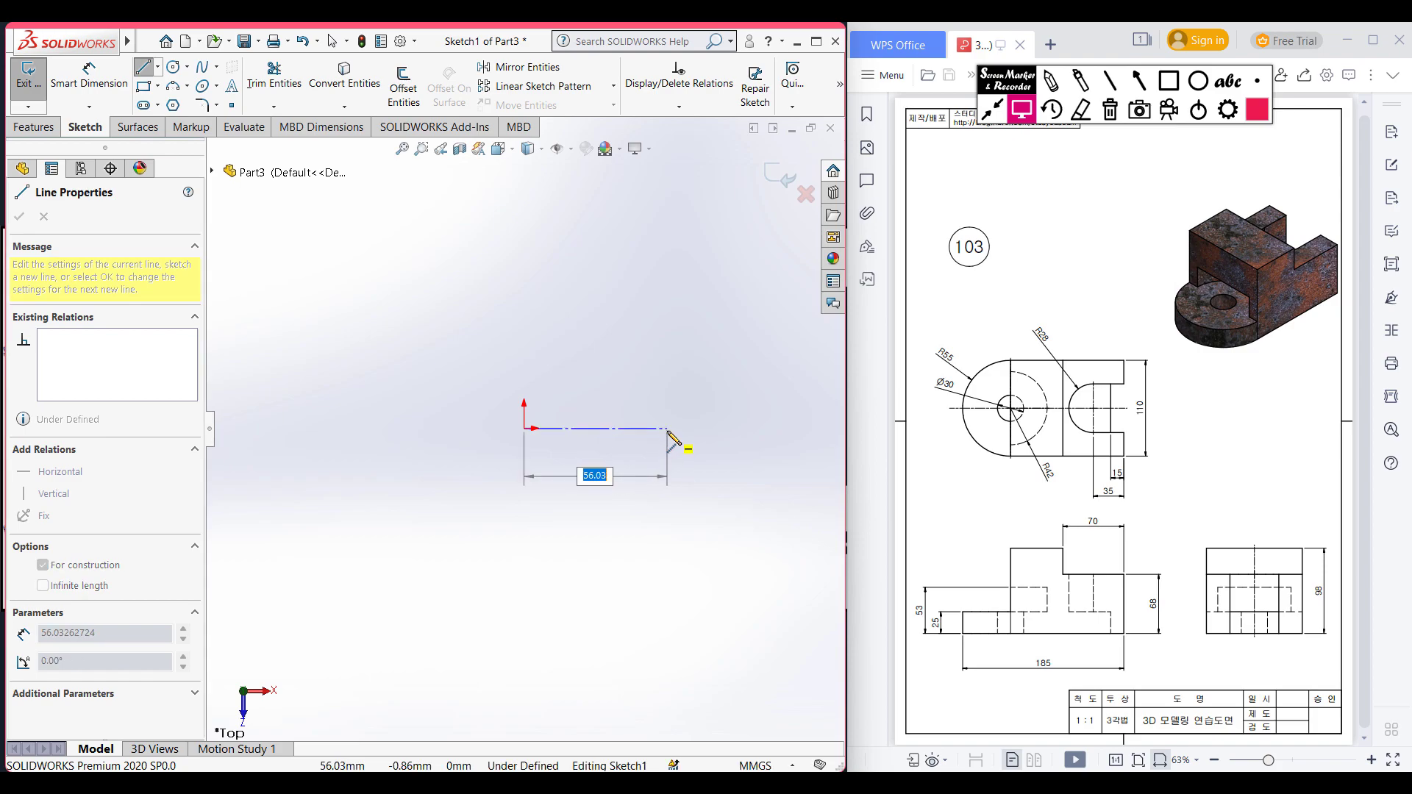
text(185-55)
key(Return)
click(687, 428)
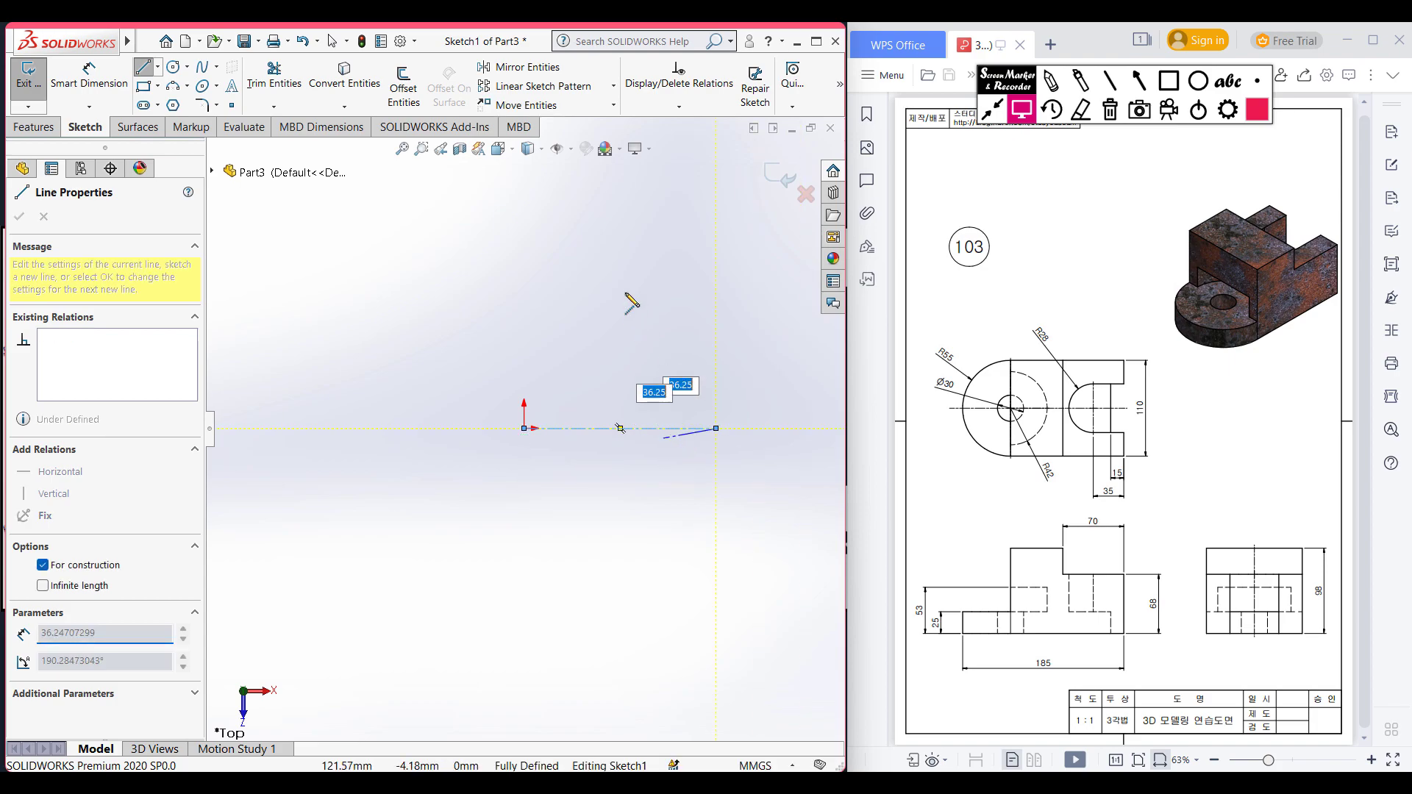
key(Escape)
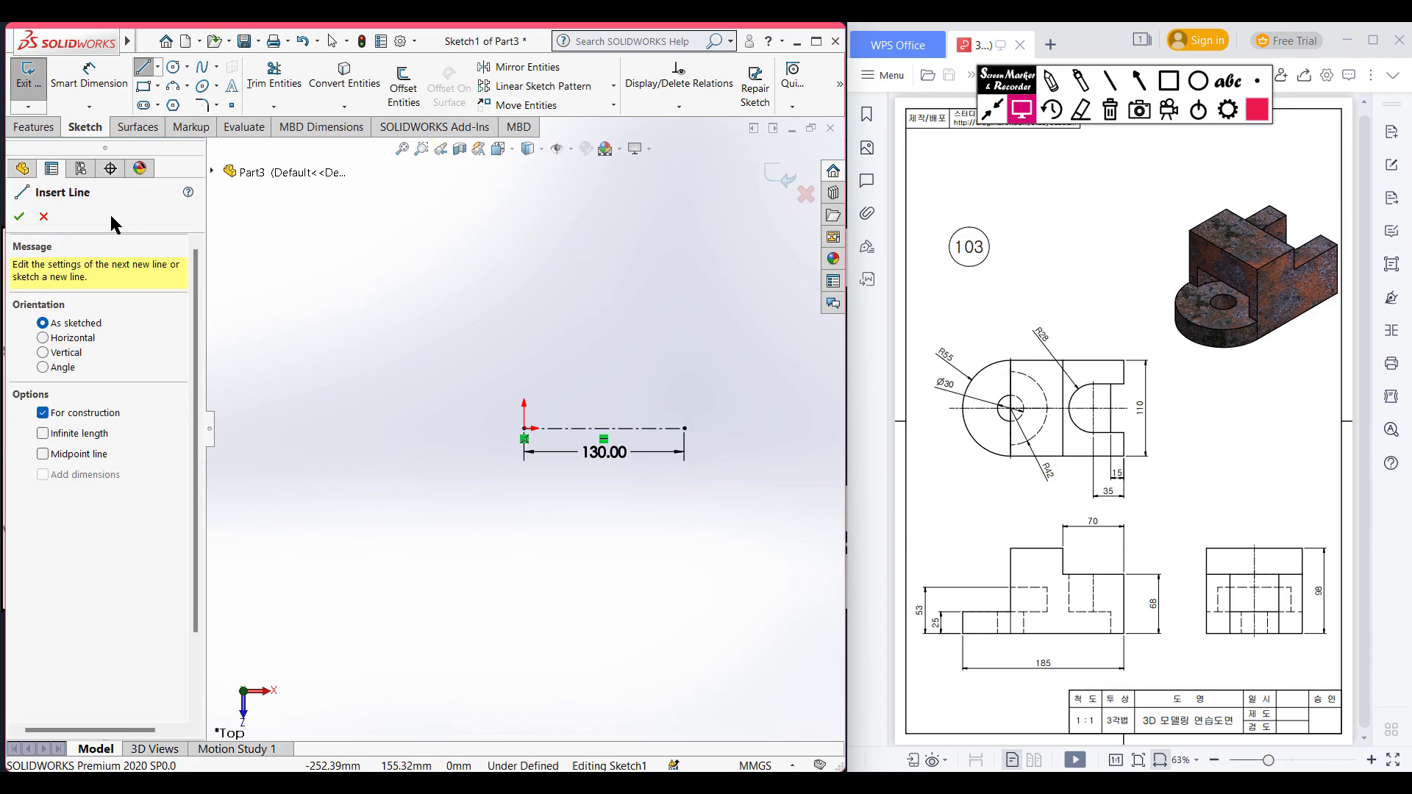
key(Escape)
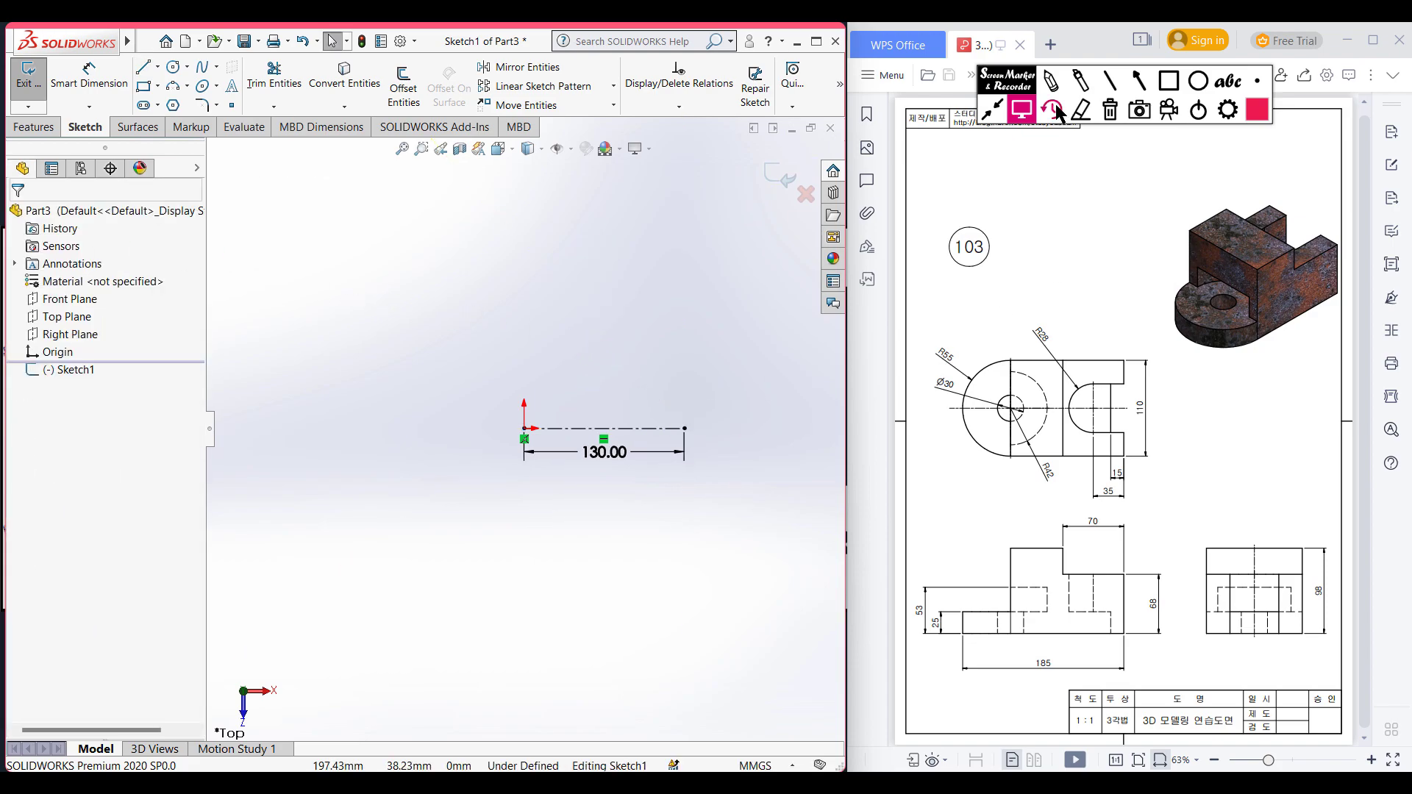
click(1050, 80)
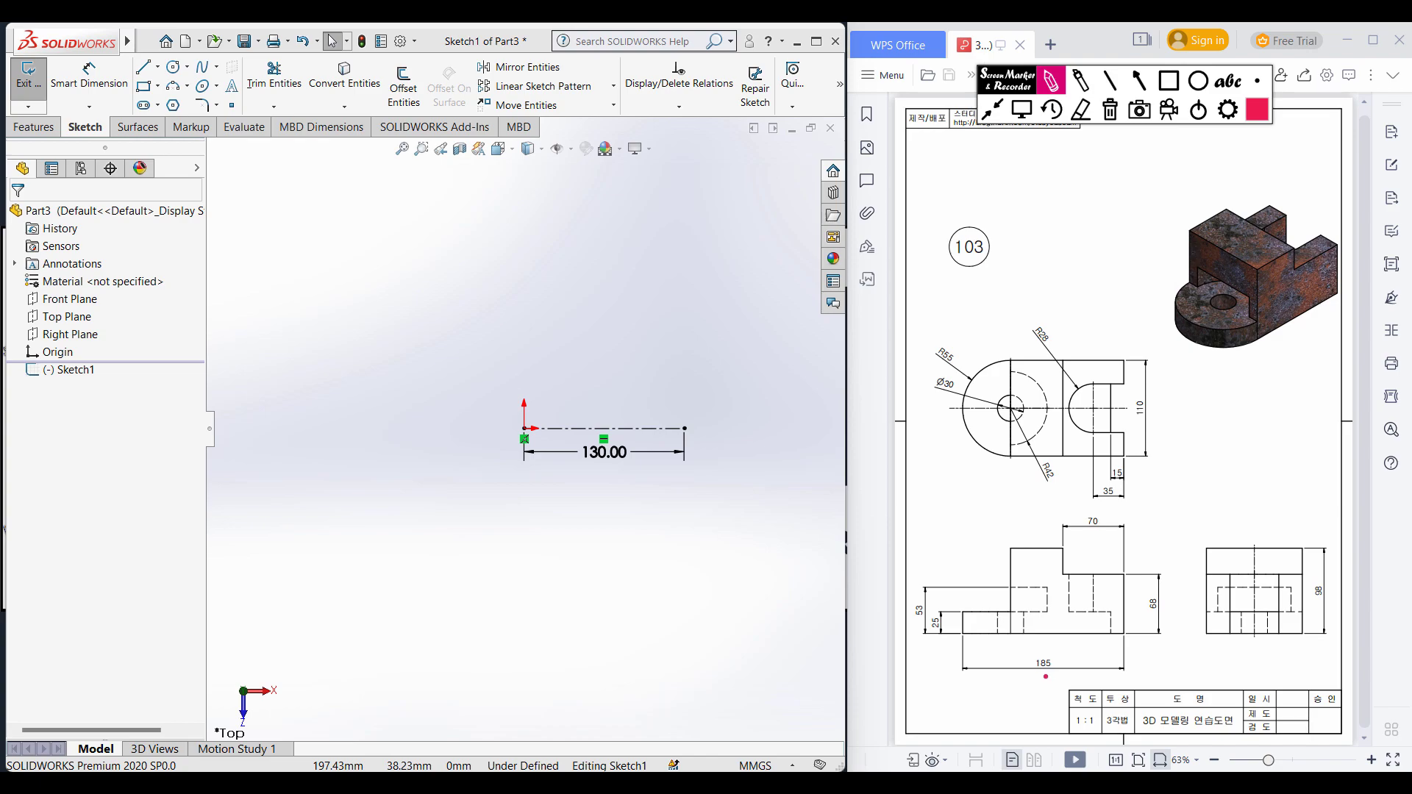
mouse_move(1064, 650)
mouse_down()
mouse_move(1028, 642)
mouse_move(1024, 673)
mouse_move(1064, 649)
mouse_up()
drag(1007, 404, 1131, 403)
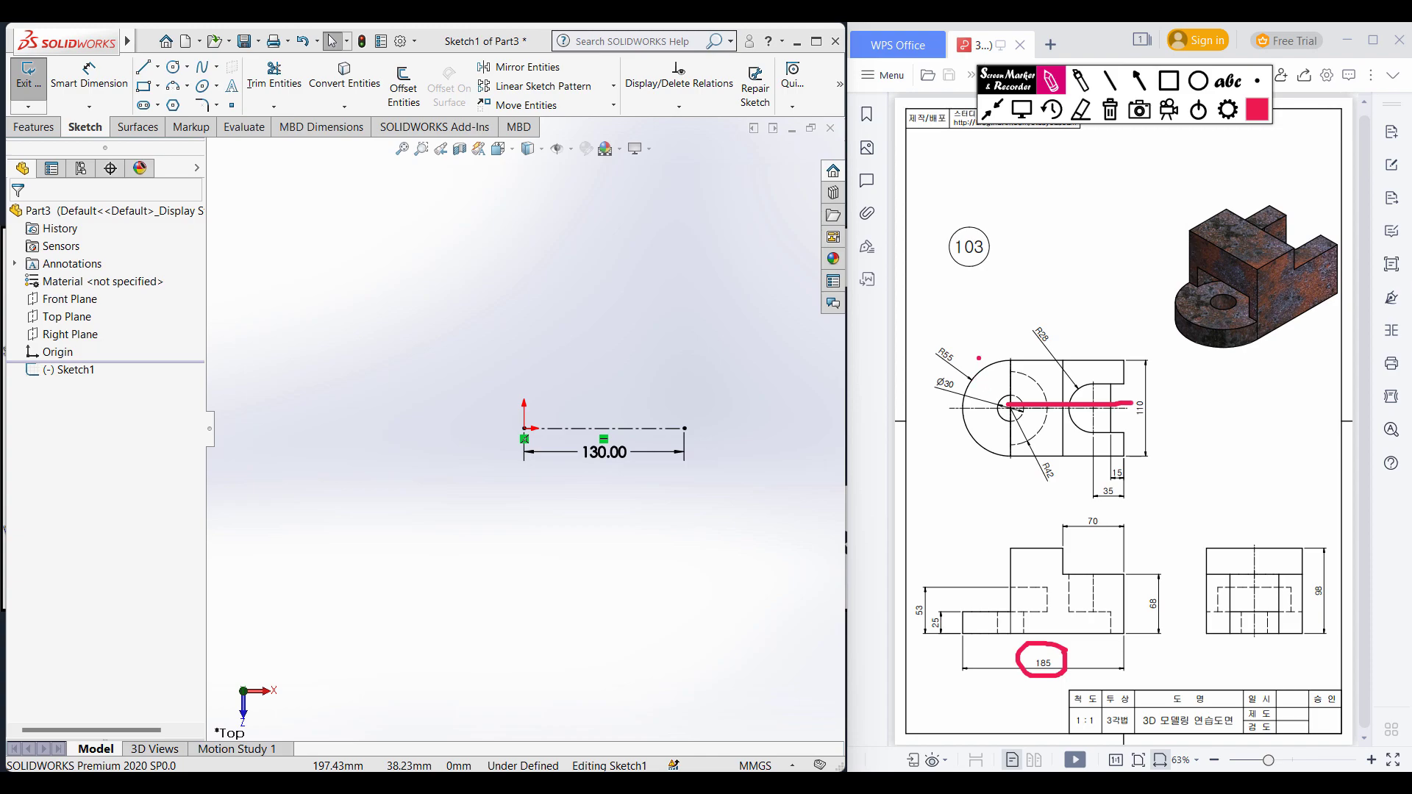
mouse_move(979, 358)
mouse_down()
mouse_move(922, 345)
mouse_move(954, 378)
mouse_move(986, 361)
mouse_up()
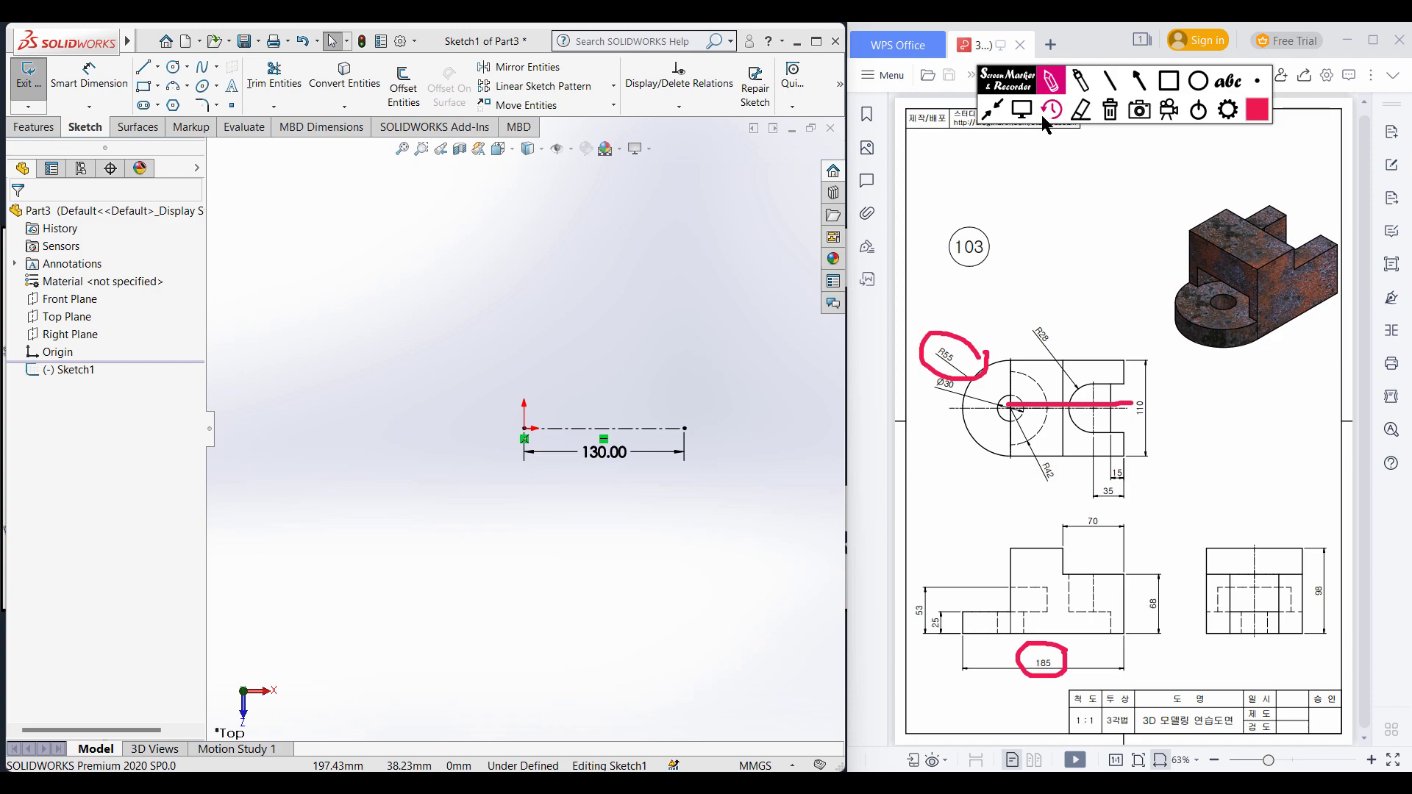
click(1110, 108)
click(1021, 109)
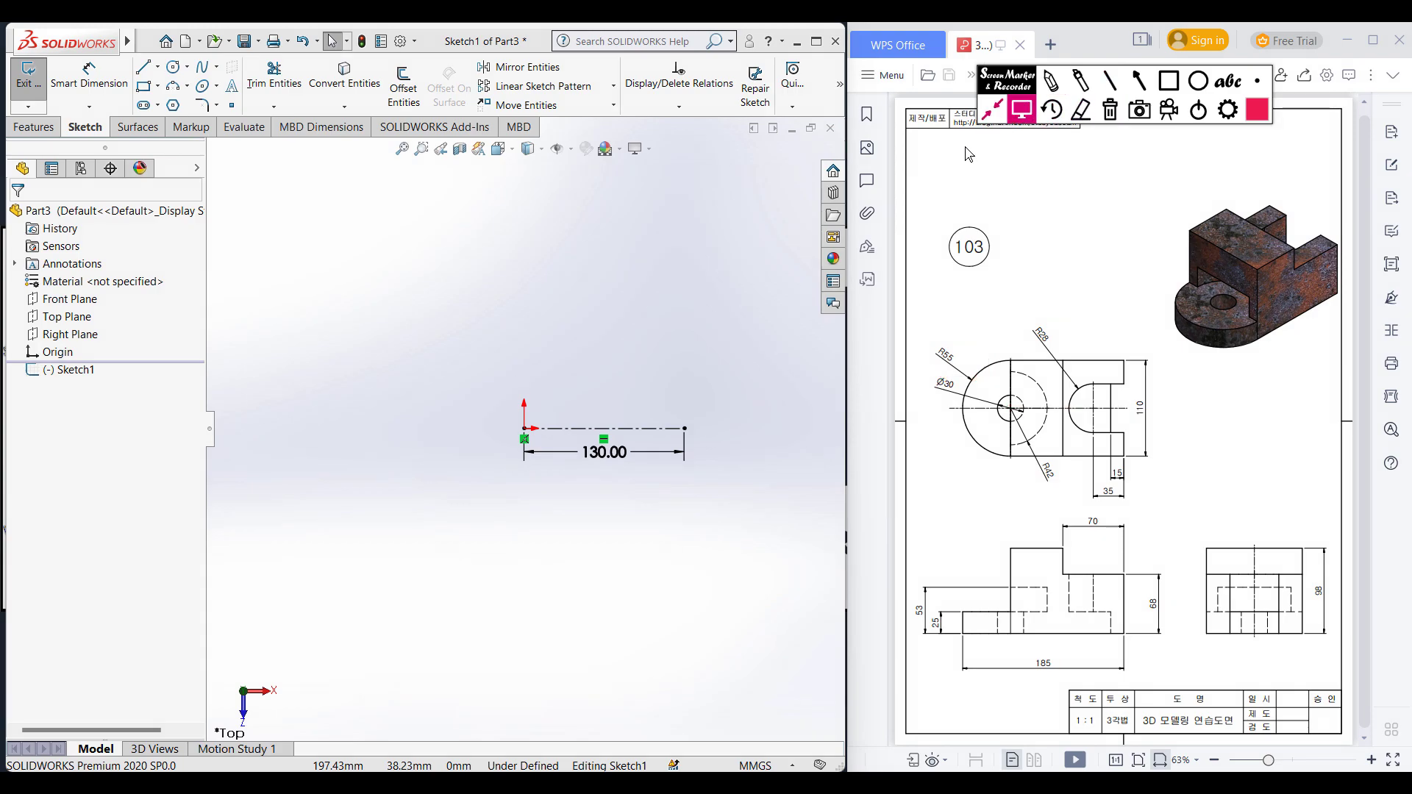
click(559, 399)
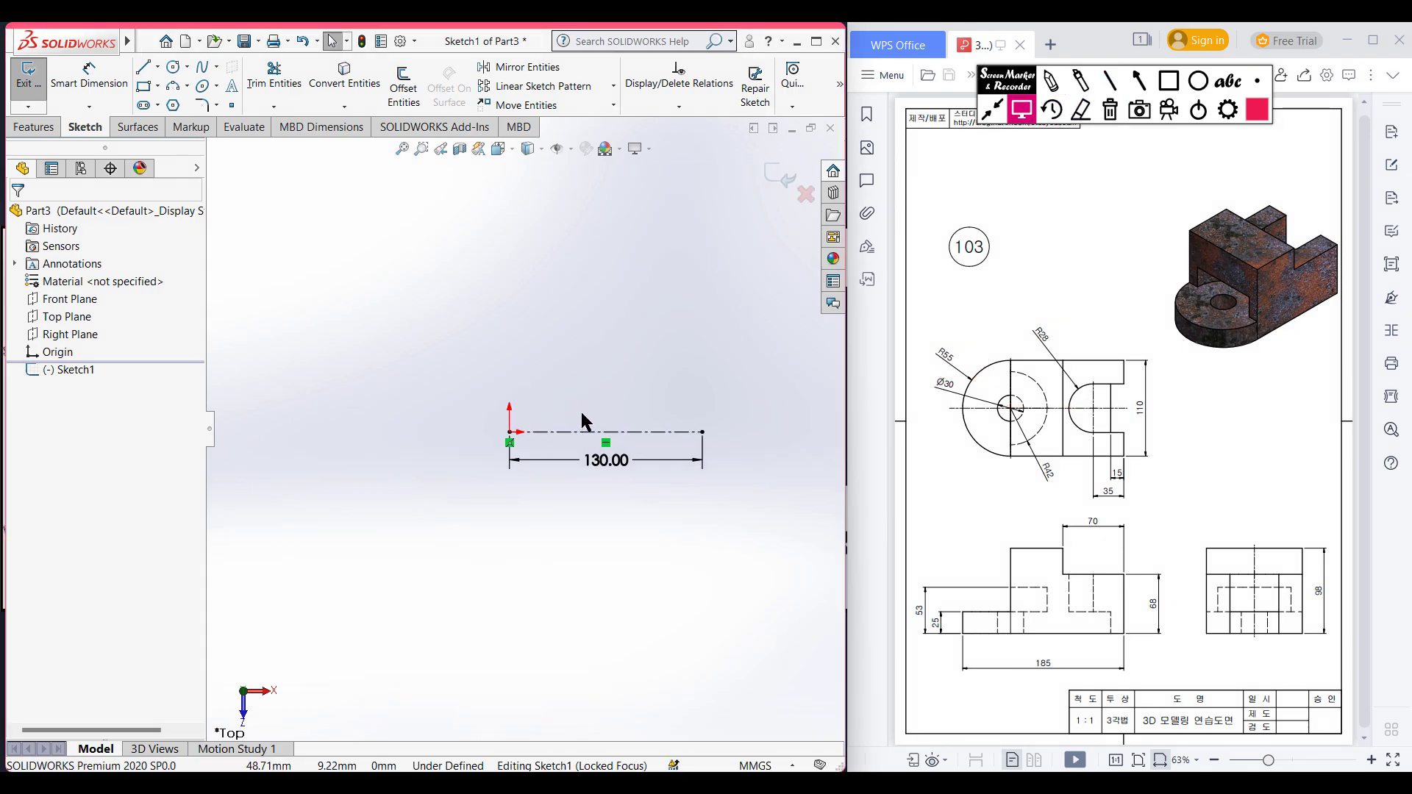
scroll(588, 410, down, 1)
click(588, 427)
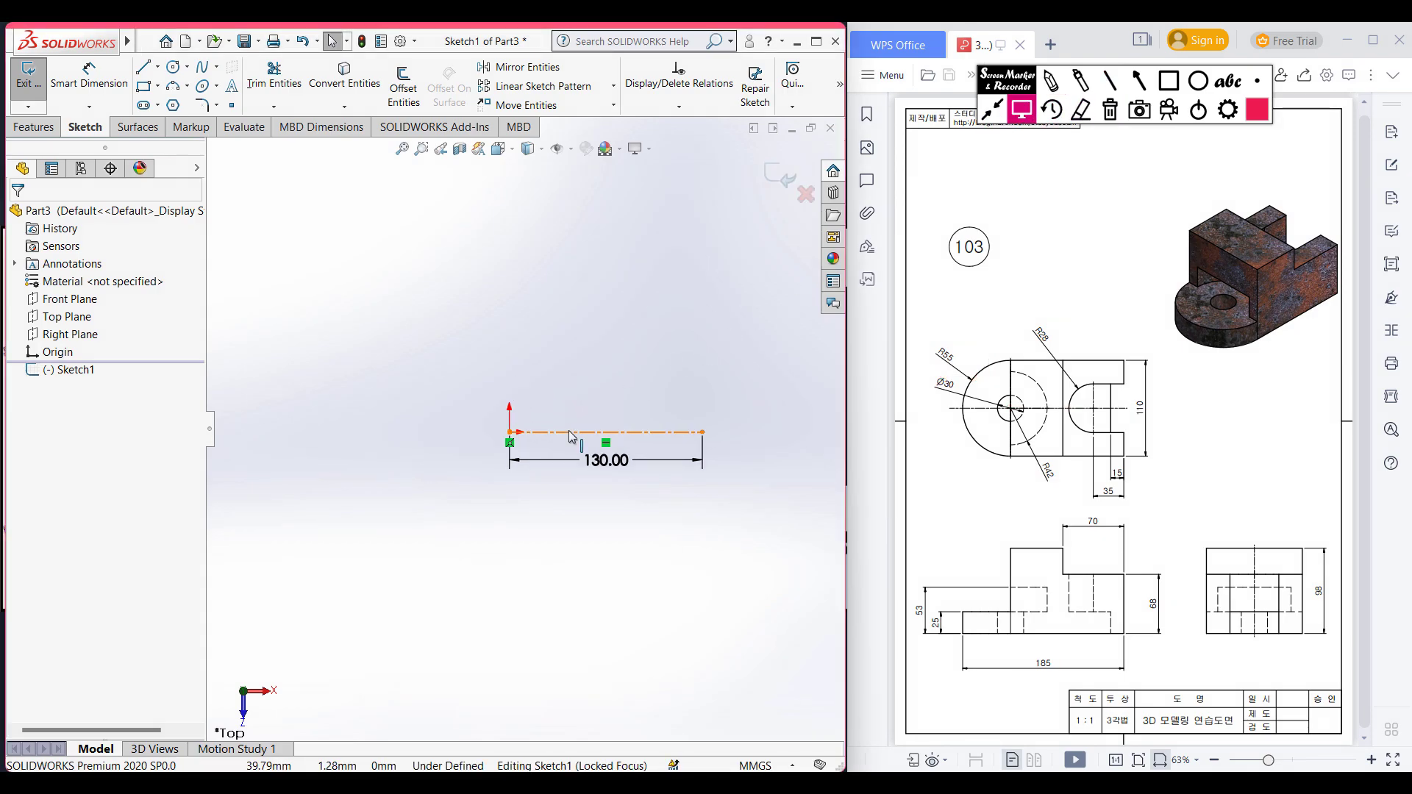
- Offset the centre line 55 mm bi-directionally with capped ends, forming the 130 by 110 rectangle
click(403, 88)
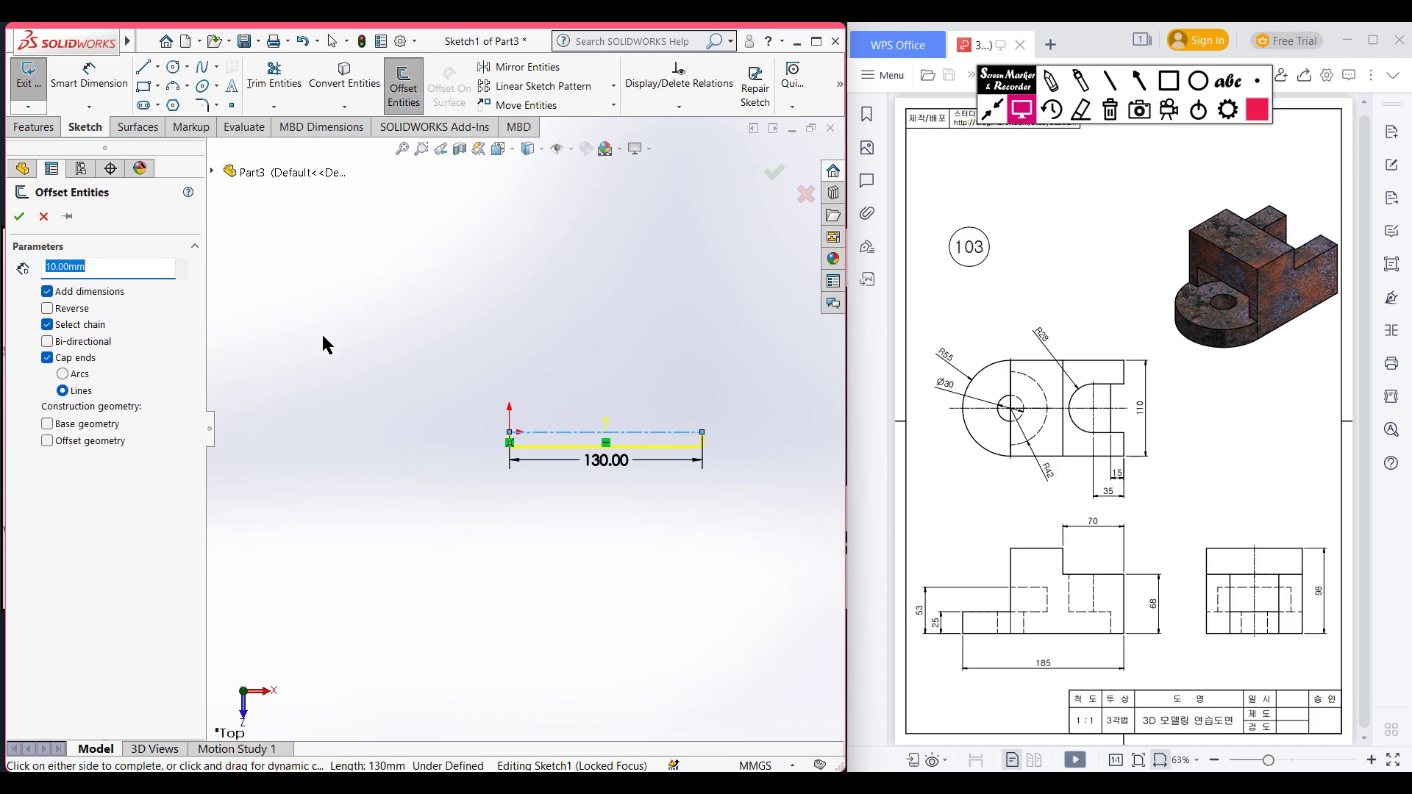
text(110/2)
key(Return)
click(47, 308)
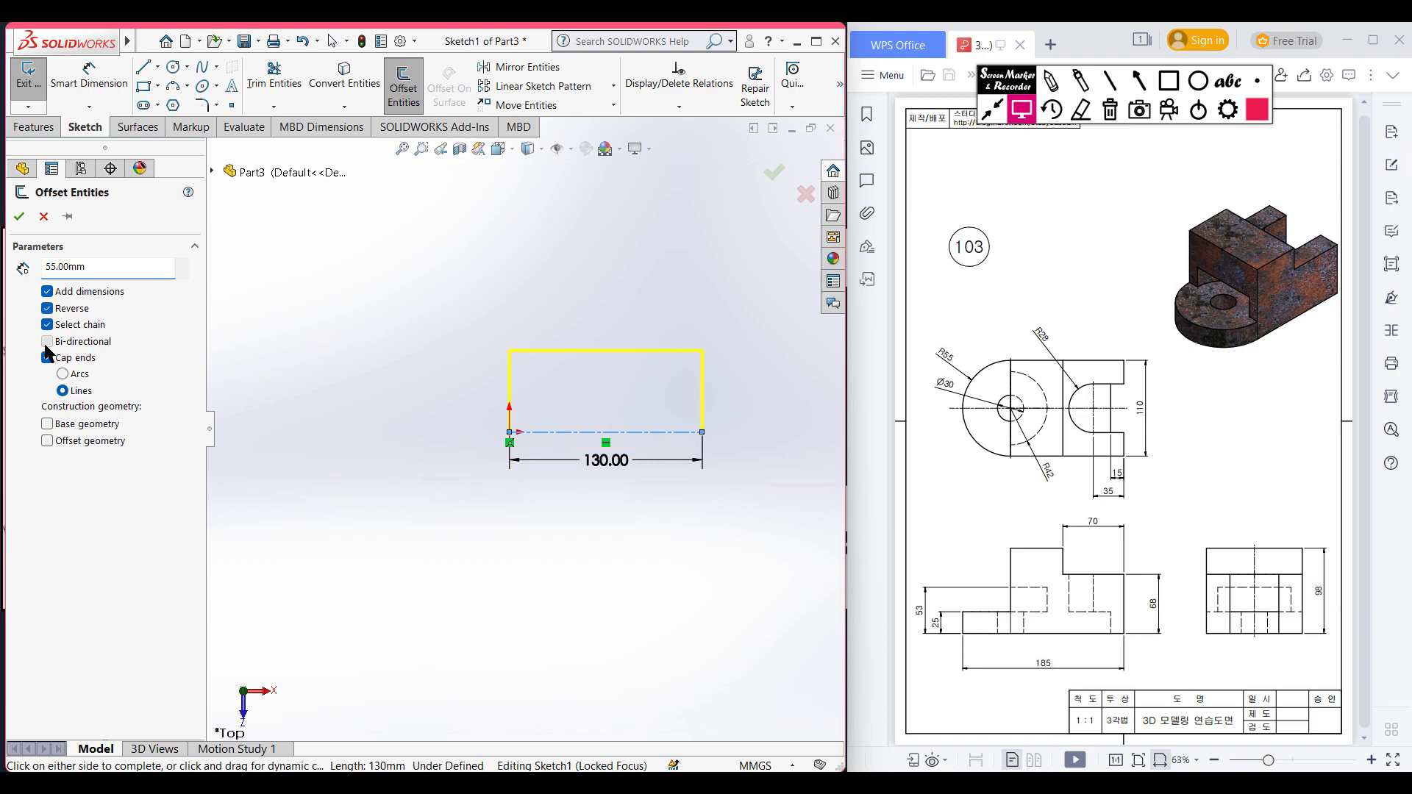
click(47, 341)
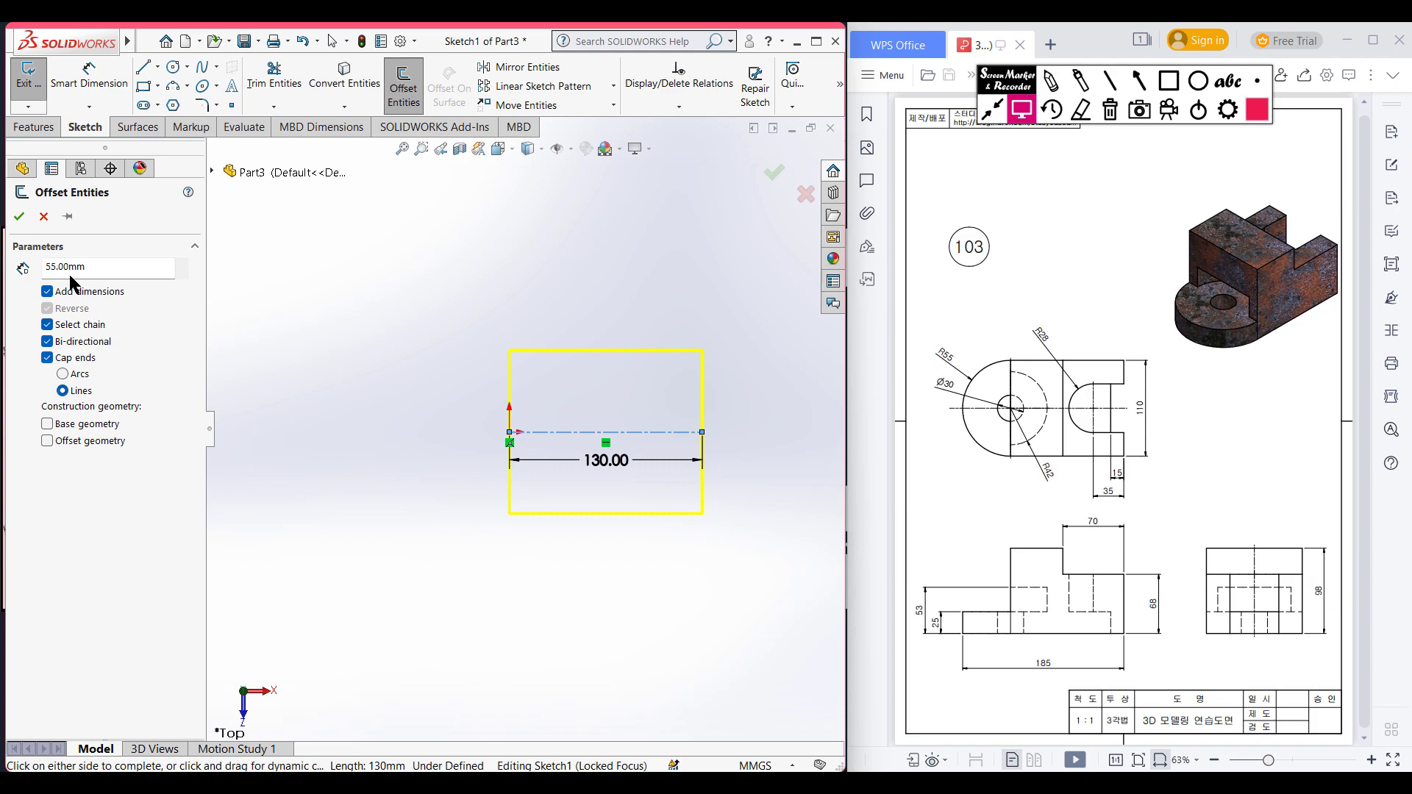
click(19, 216)
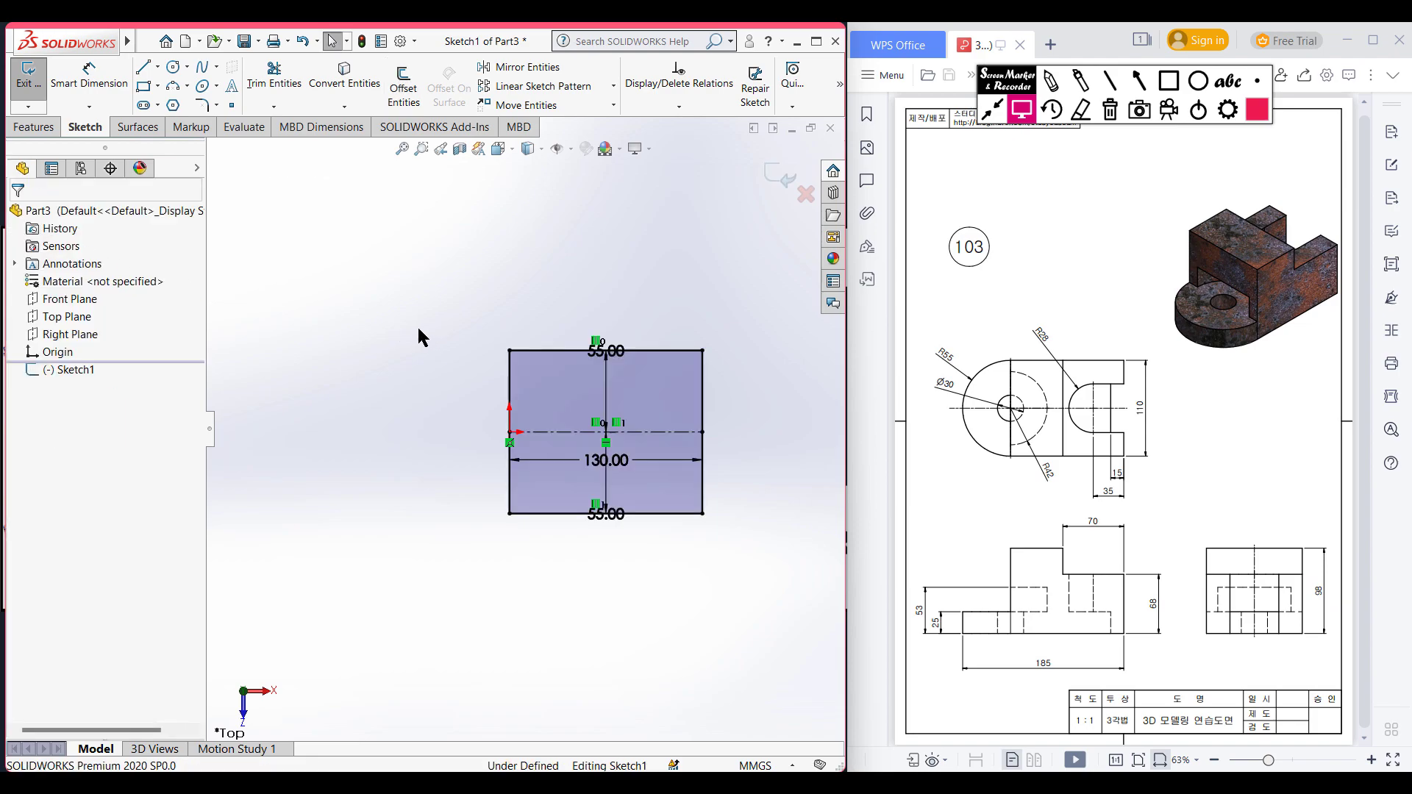
- Mark the R55 arc on the drawing's top view in red, then clear the markup
click(1051, 81)
mouse_move(932, 332)
mouse_down()
mouse_move(955, 370)
mouse_move(958, 328)
mouse_up()
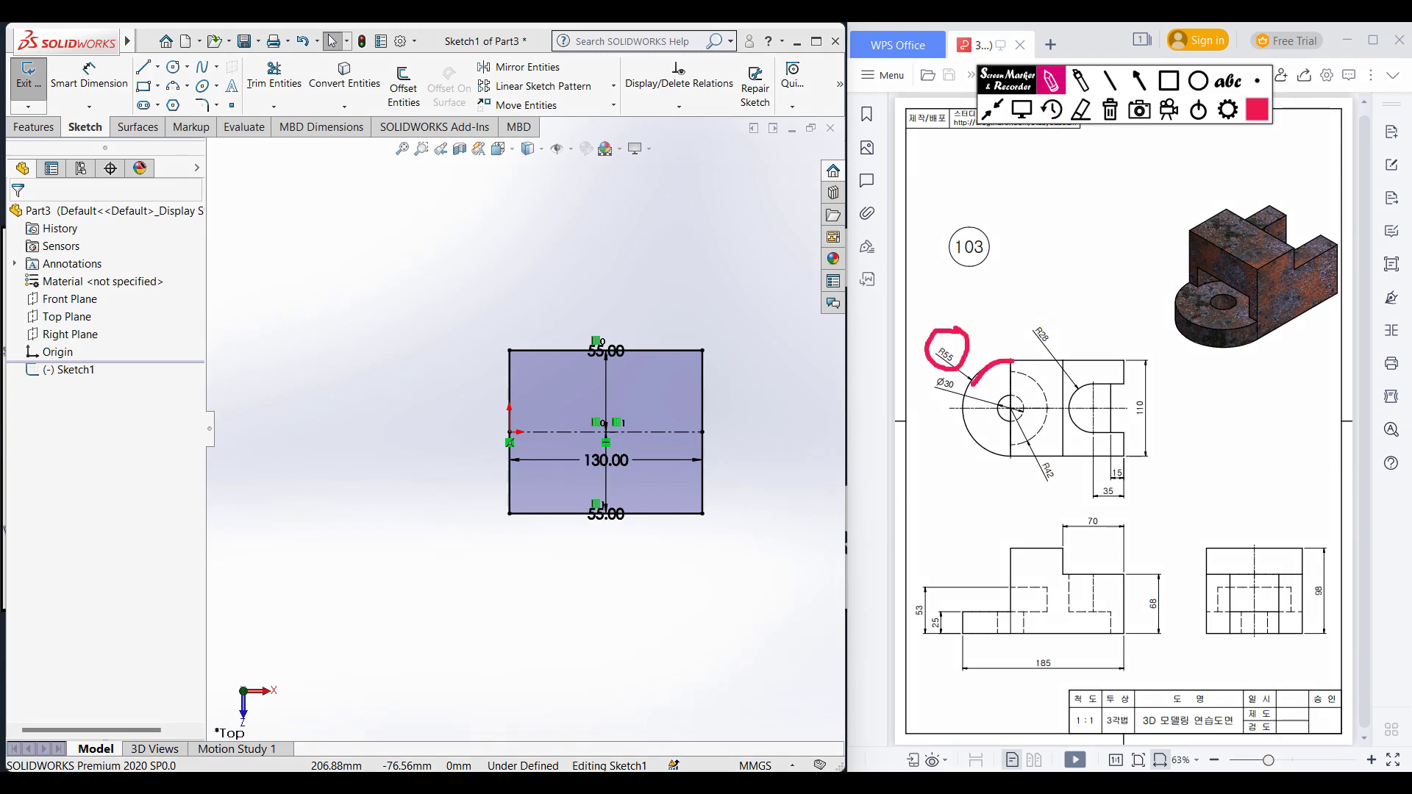
drag(973, 383, 960, 441)
click(1110, 111)
click(1021, 109)
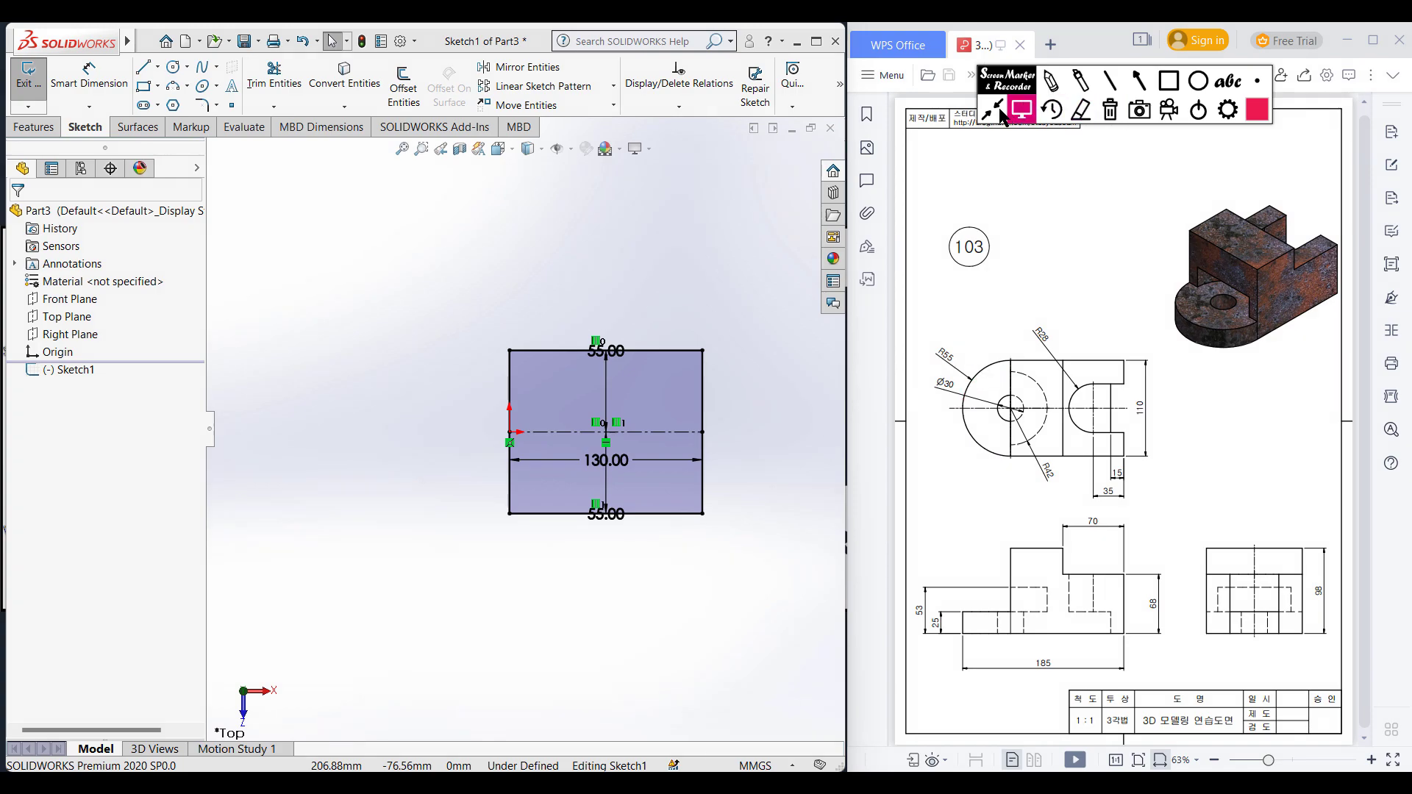
- Draw an R55 circle centred on the sketch origin
click(172, 67)
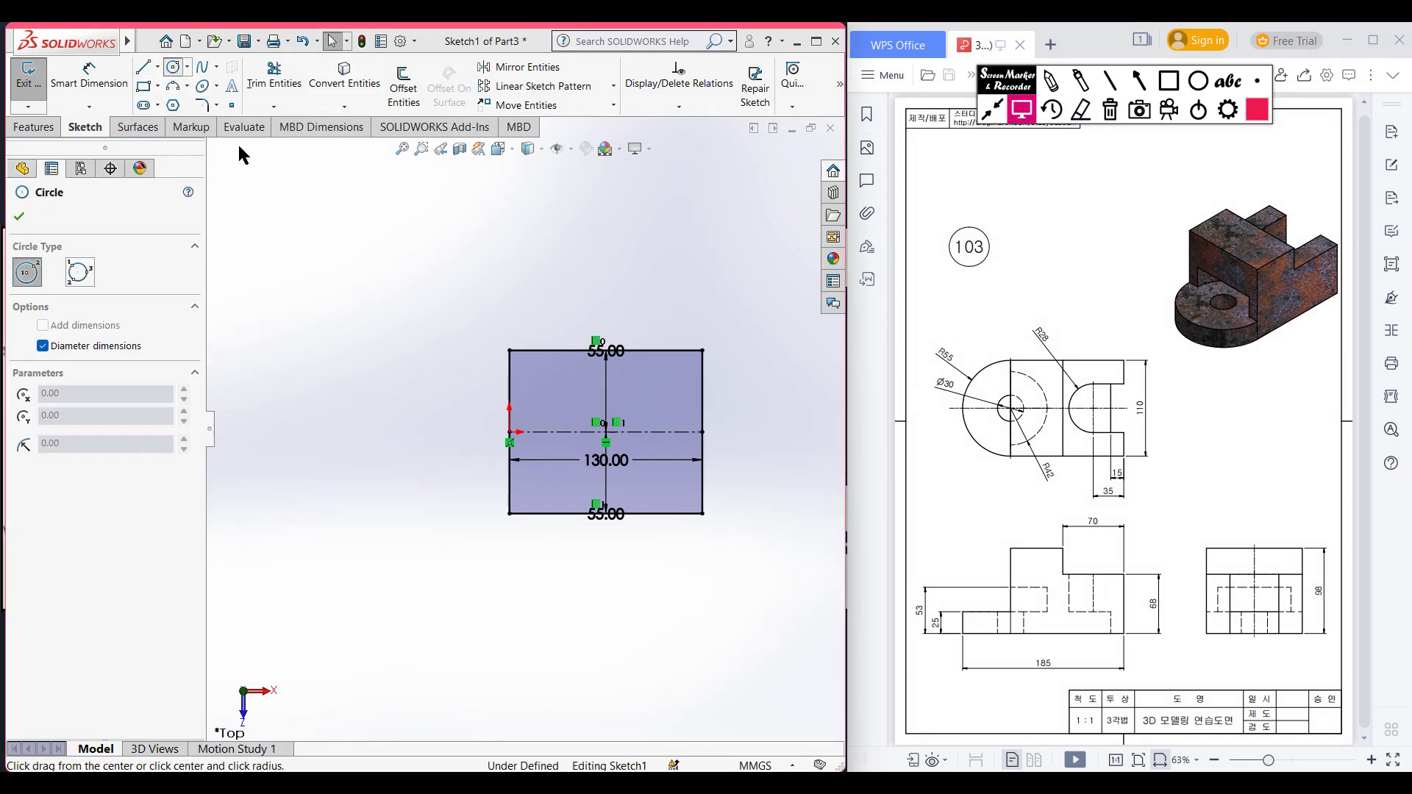
click(509, 432)
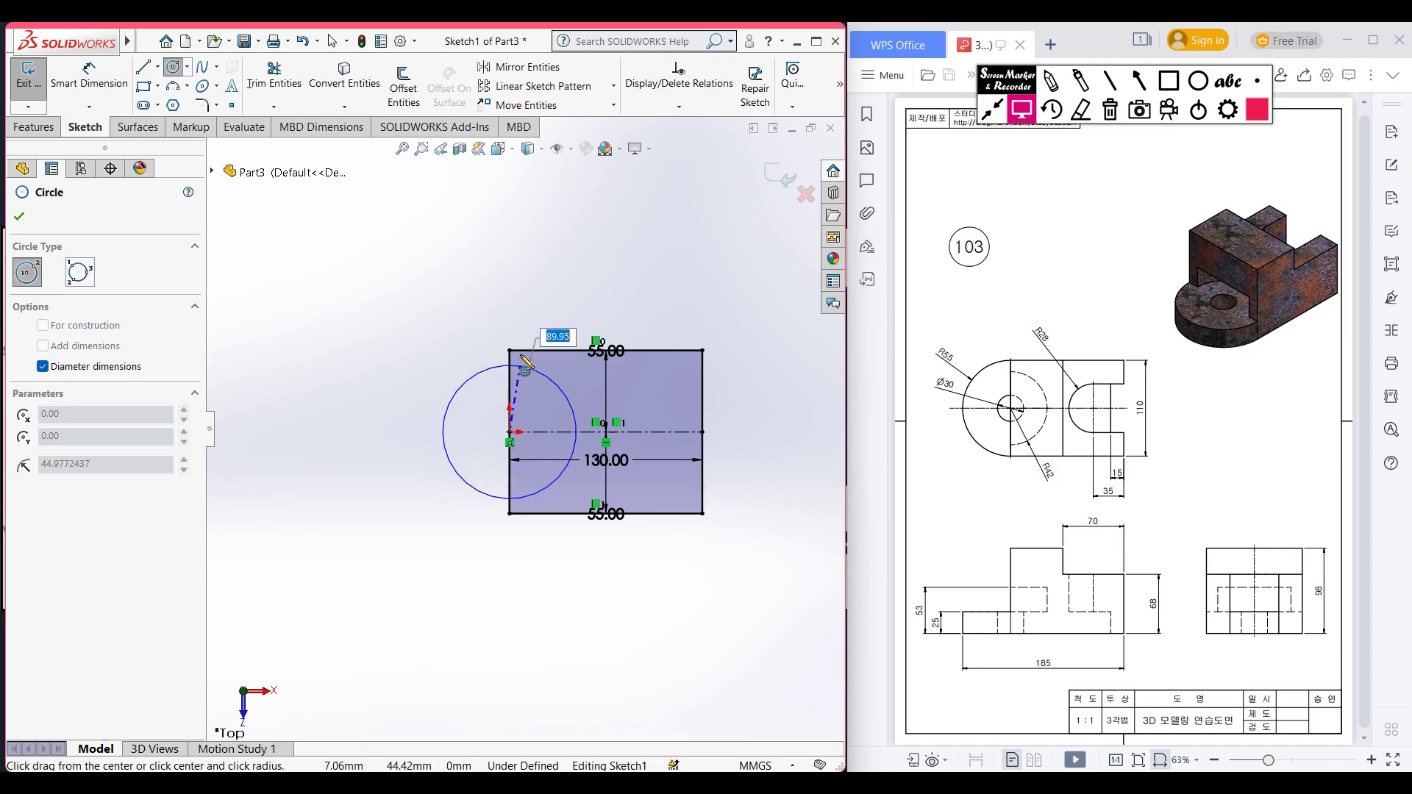
click(509, 351)
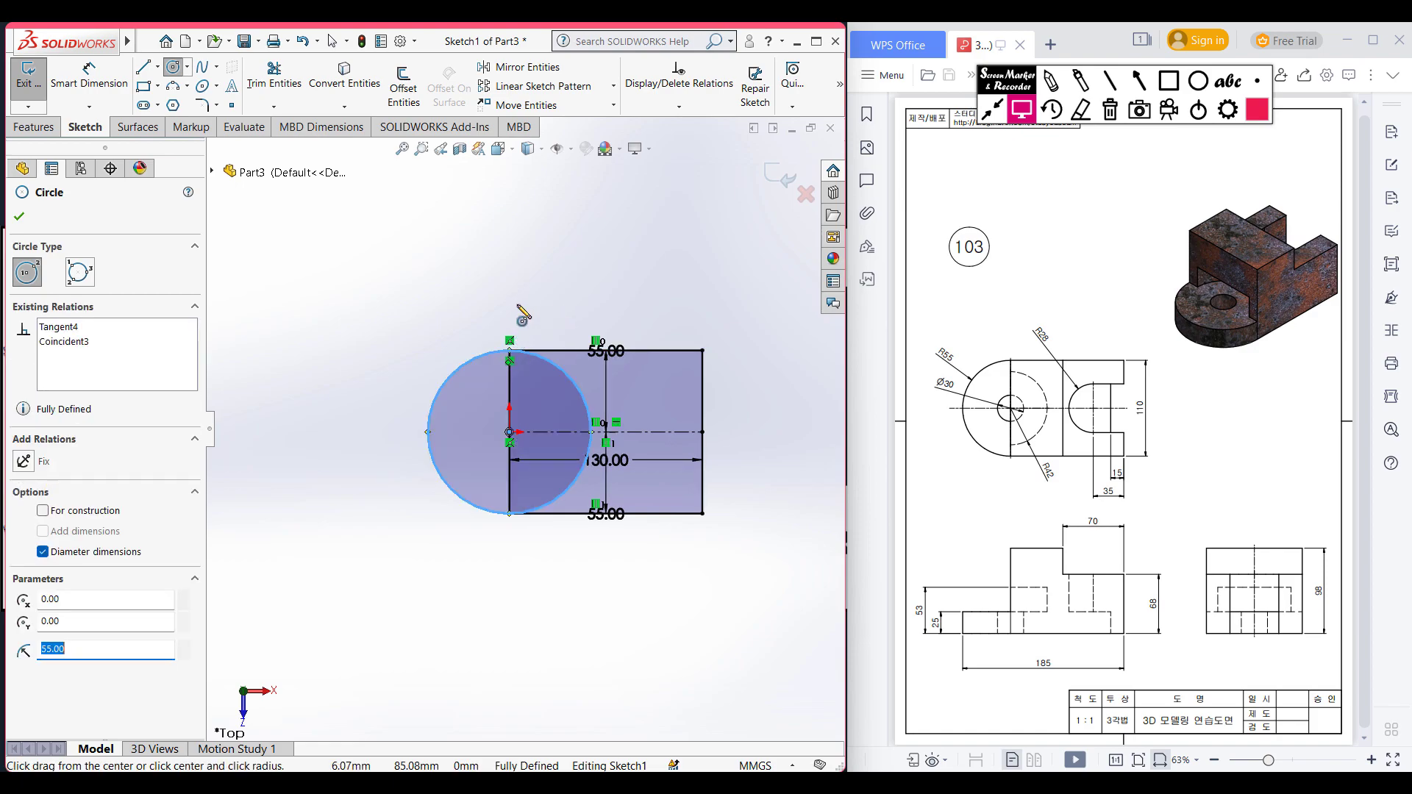
key(Escape)
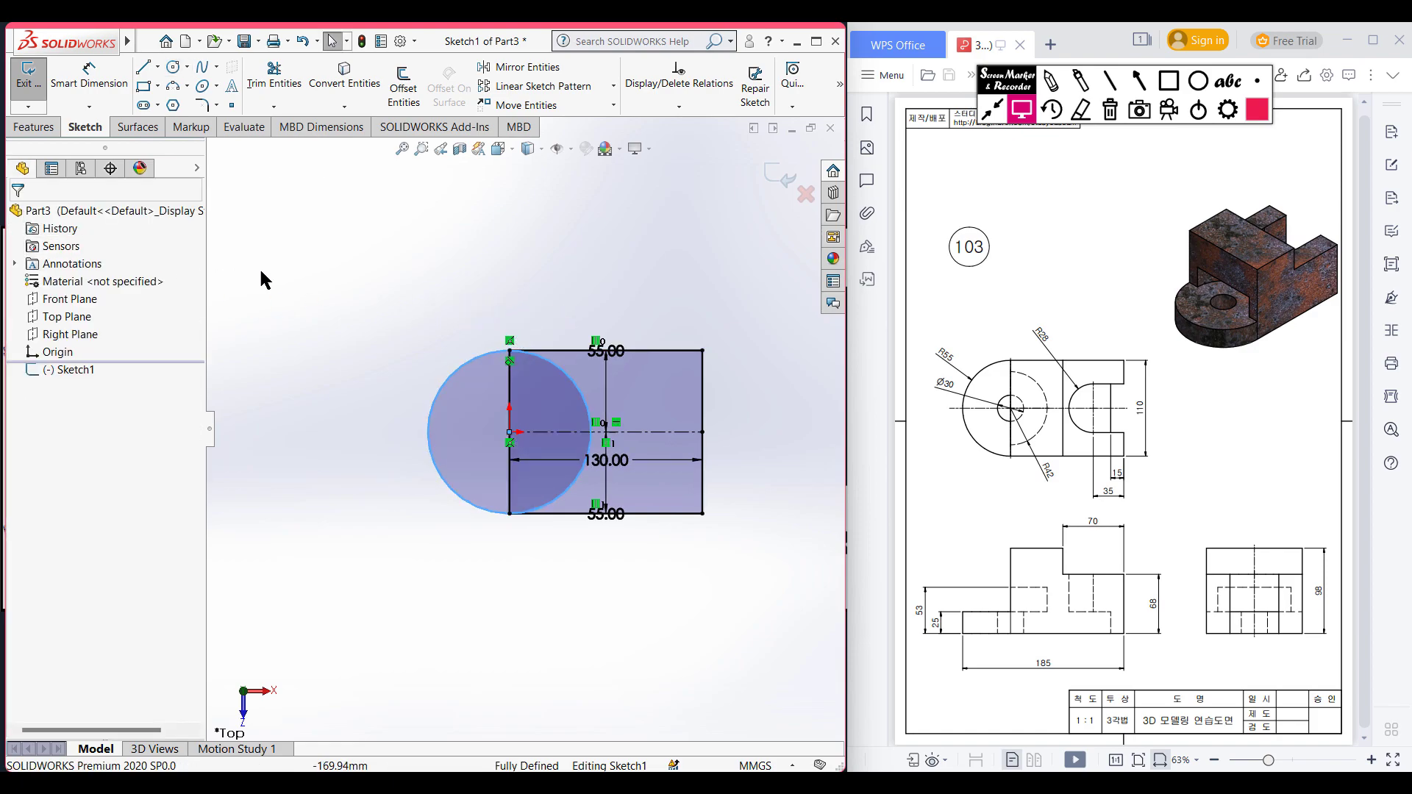
- Power Trim the inner arc and left rectangle edges into a round-ended outline
right_drag(303, 254, 266, 312)
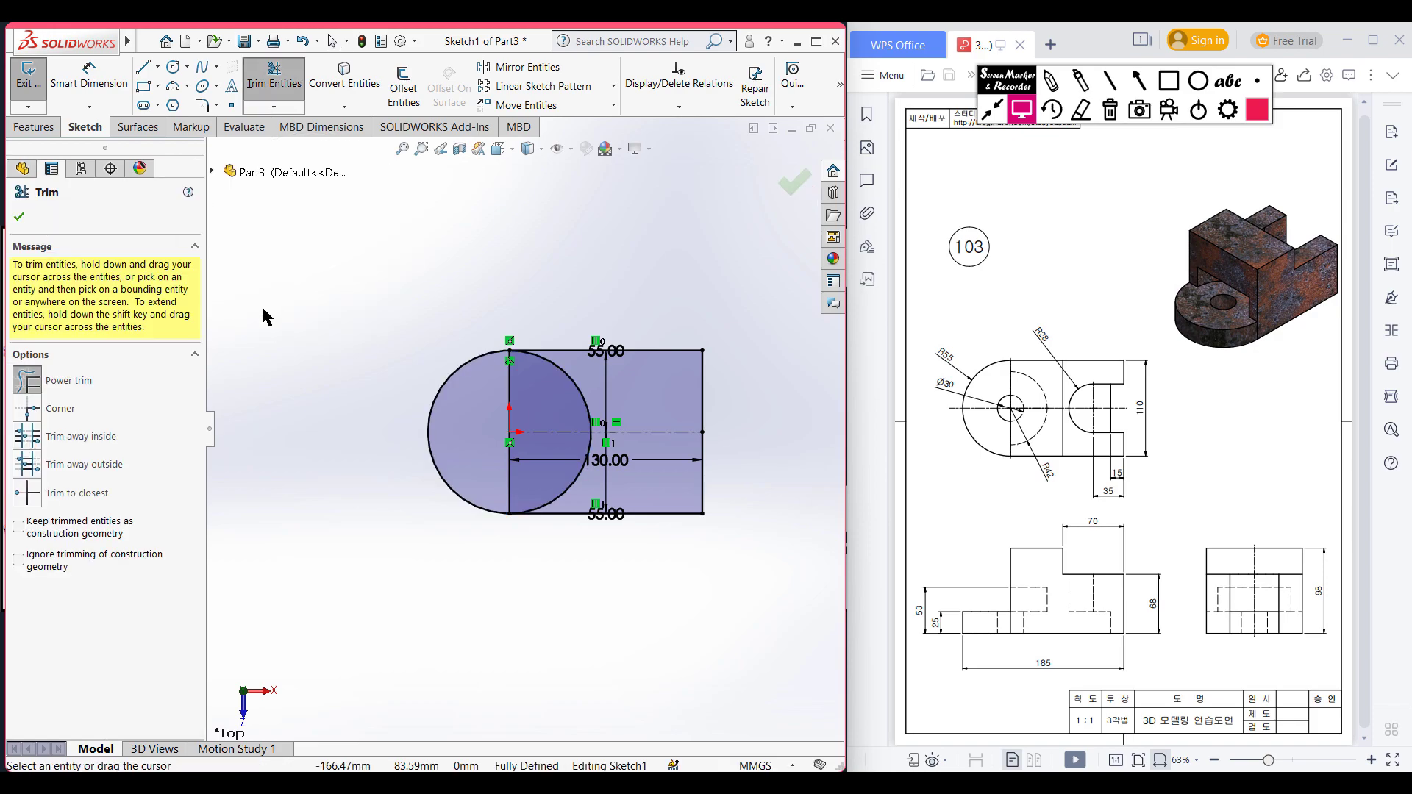
mouse_move(570, 395)
mouse_down()
mouse_move(594, 411)
mouse_move(505, 397)
mouse_move(574, 491)
mouse_move(500, 481)
mouse_up()
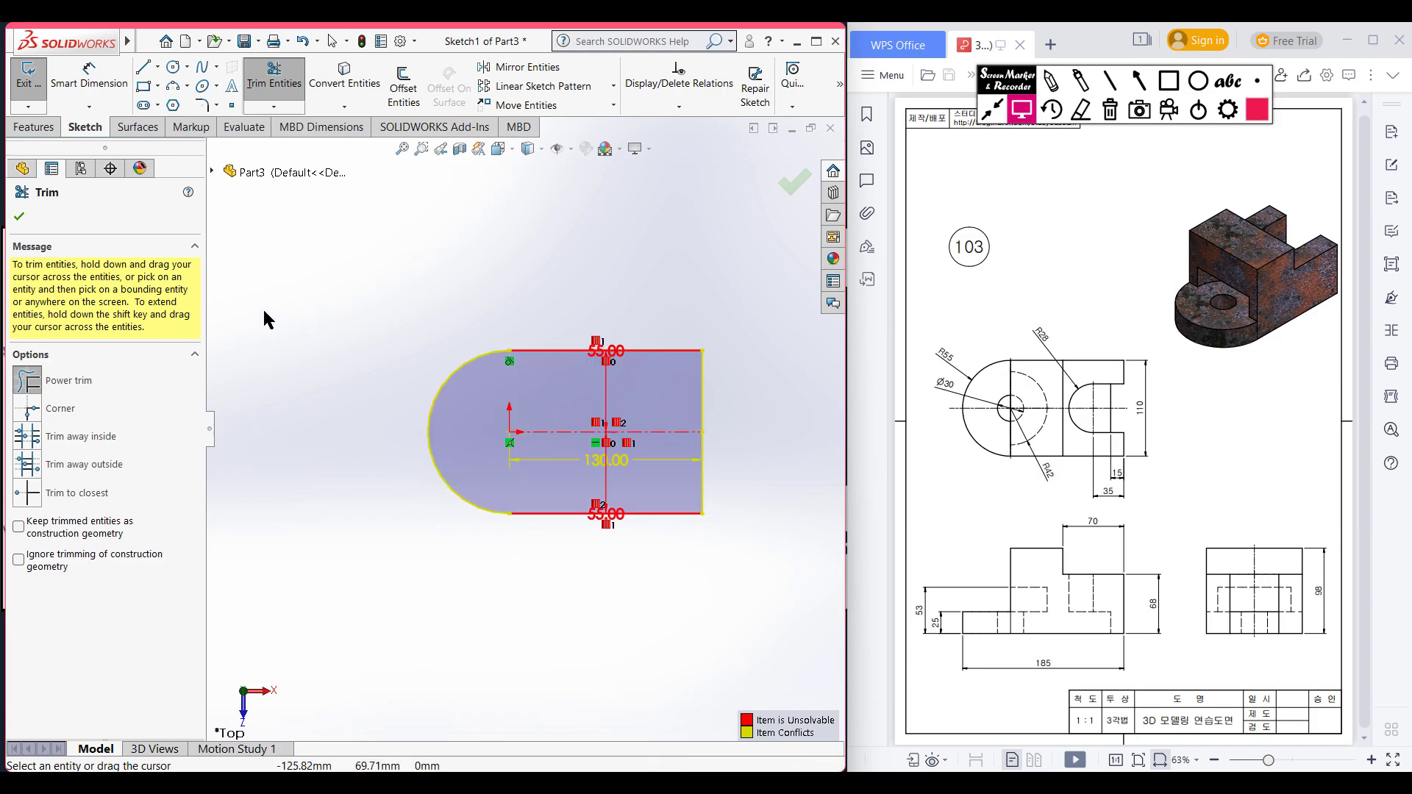
click(19, 215)
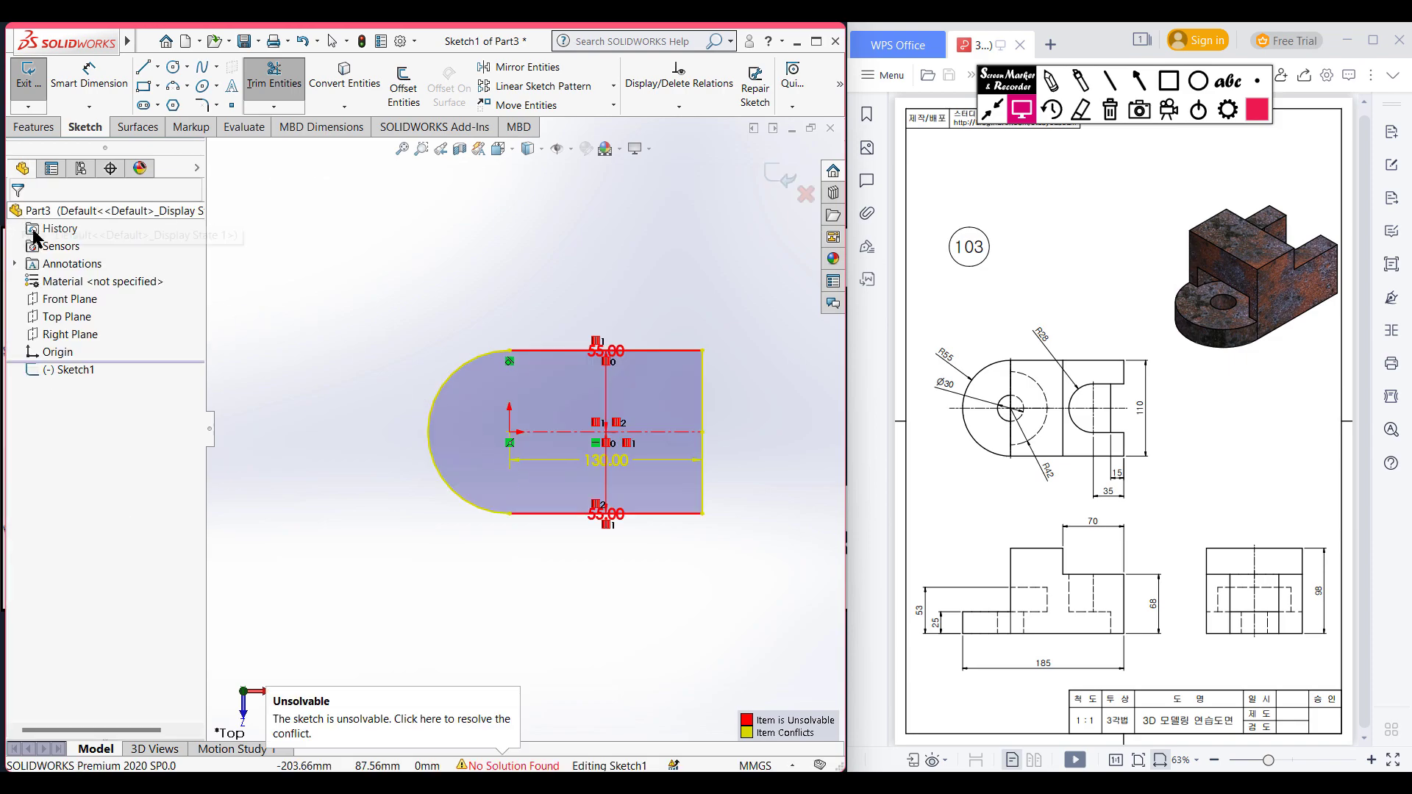
- Delete the redundant 55.00 dimension and reposition the remaining 55.00 dimension
right_click(607, 518)
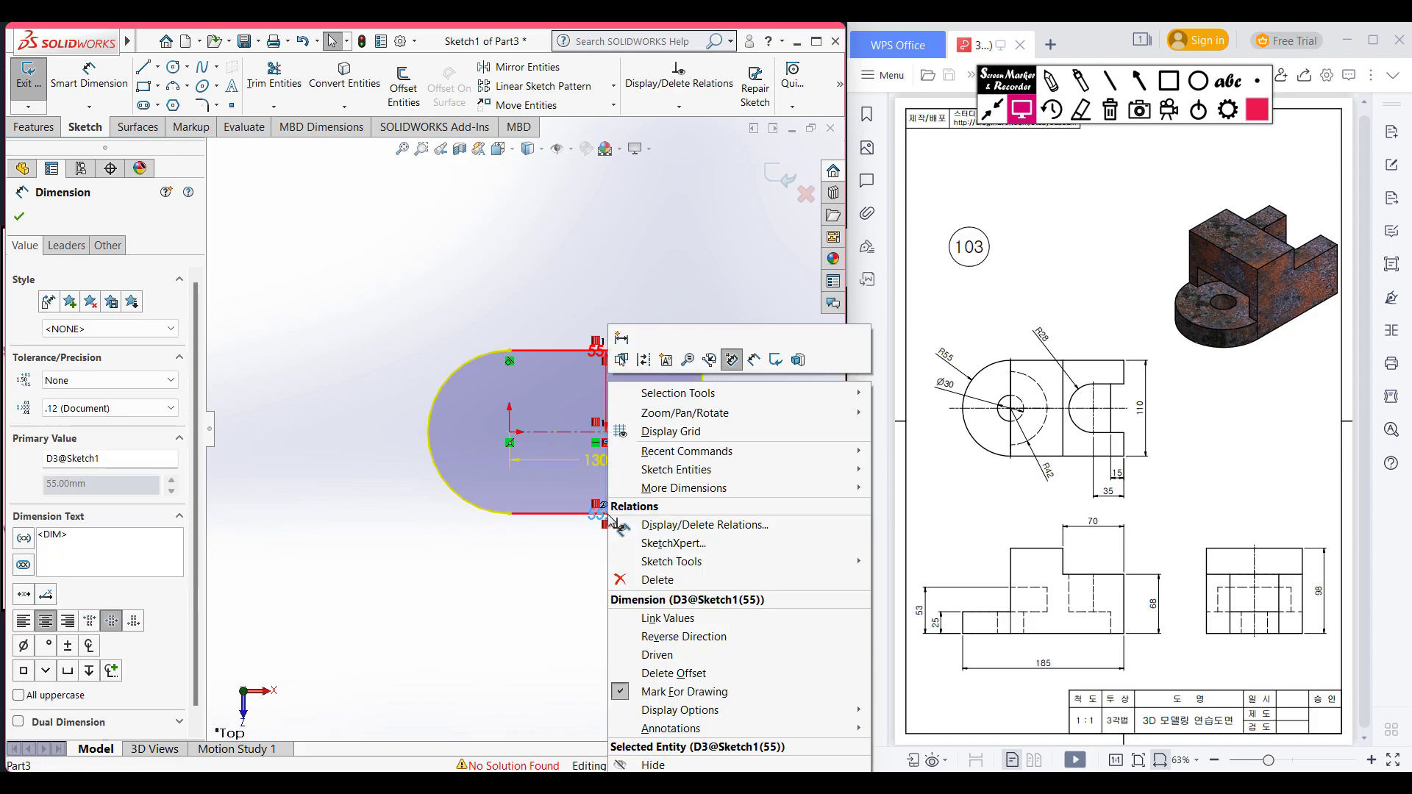
click(657, 579)
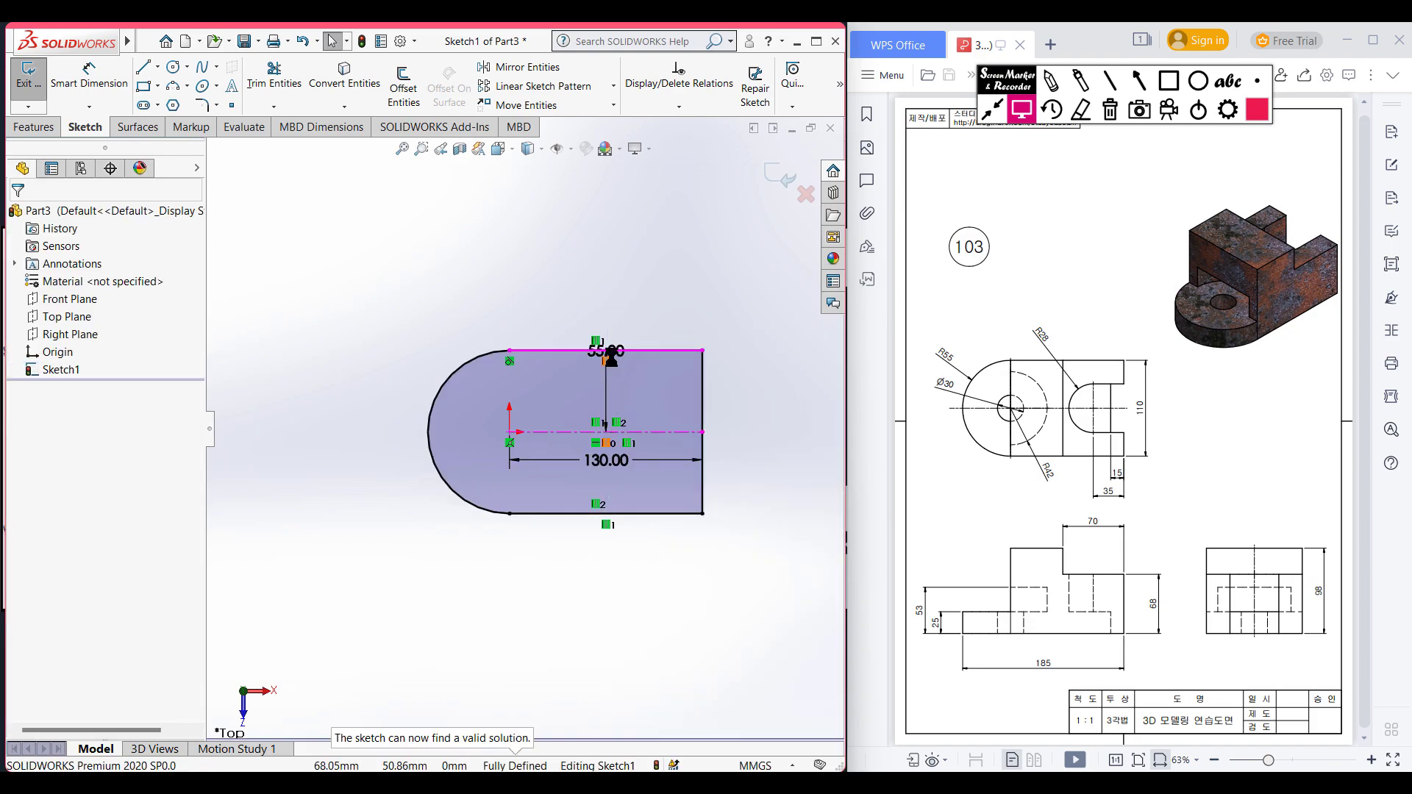
drag(605, 351, 614, 361)
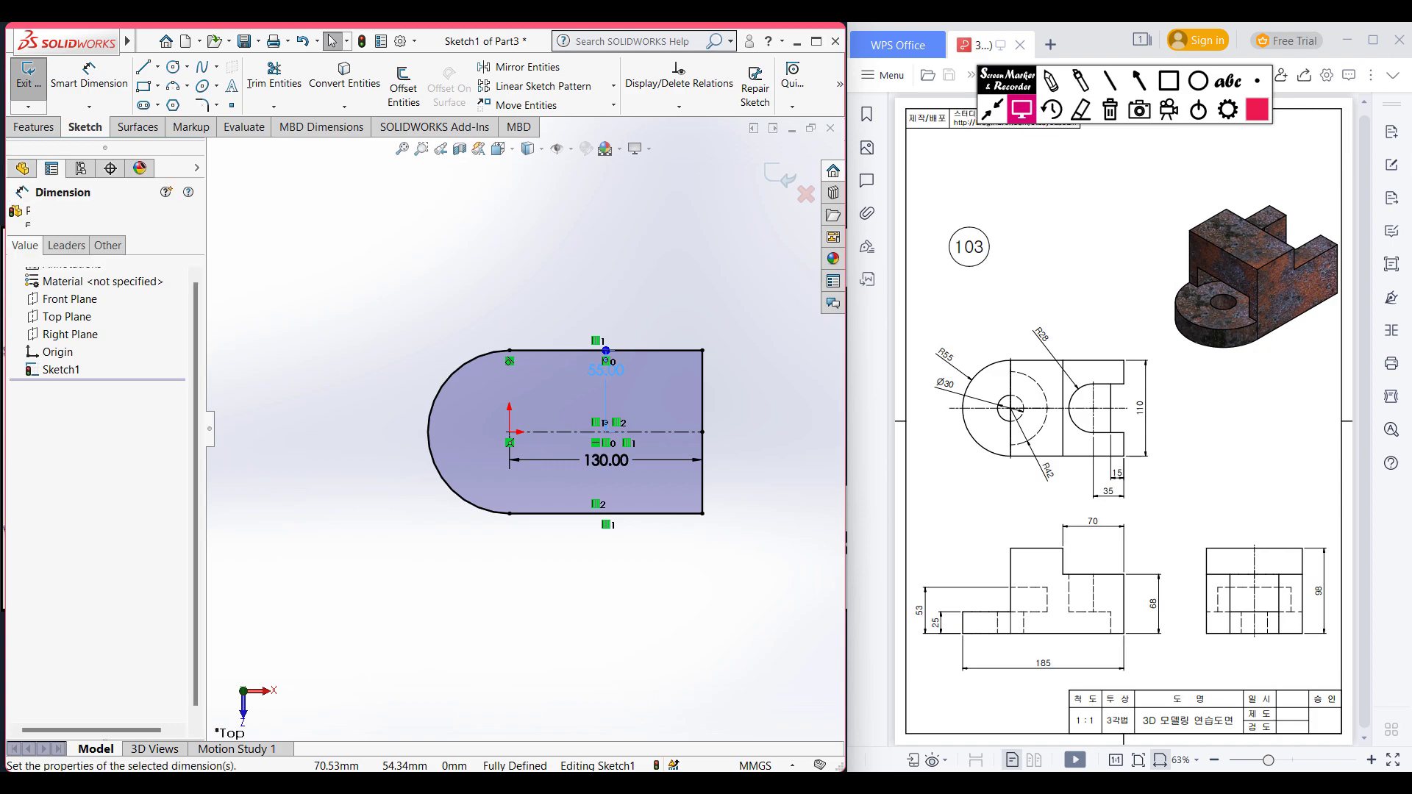
click(460, 300)
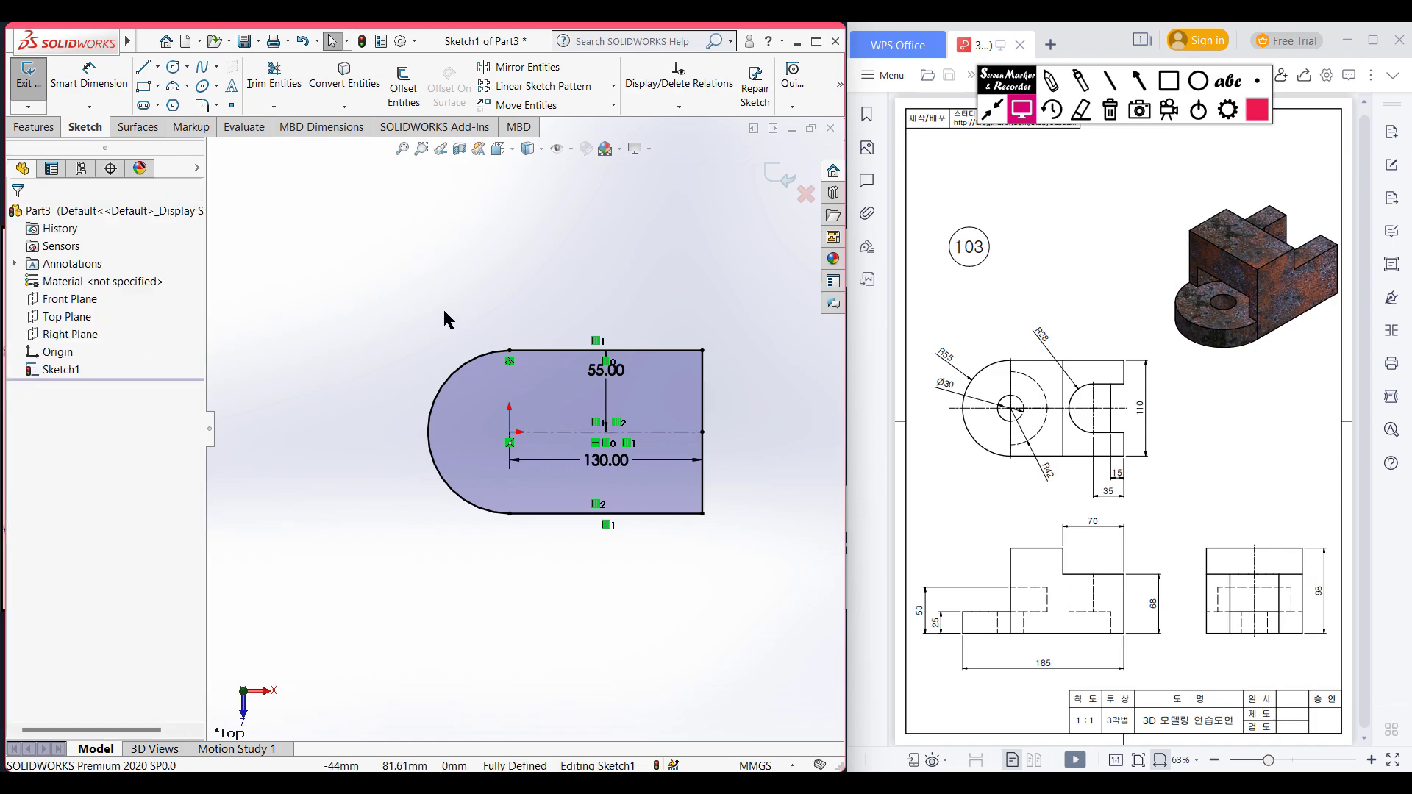
- Extrude the round-ended sketch 98 mm as Boss-Extrude1 in isometric view
key(ctrl+7)
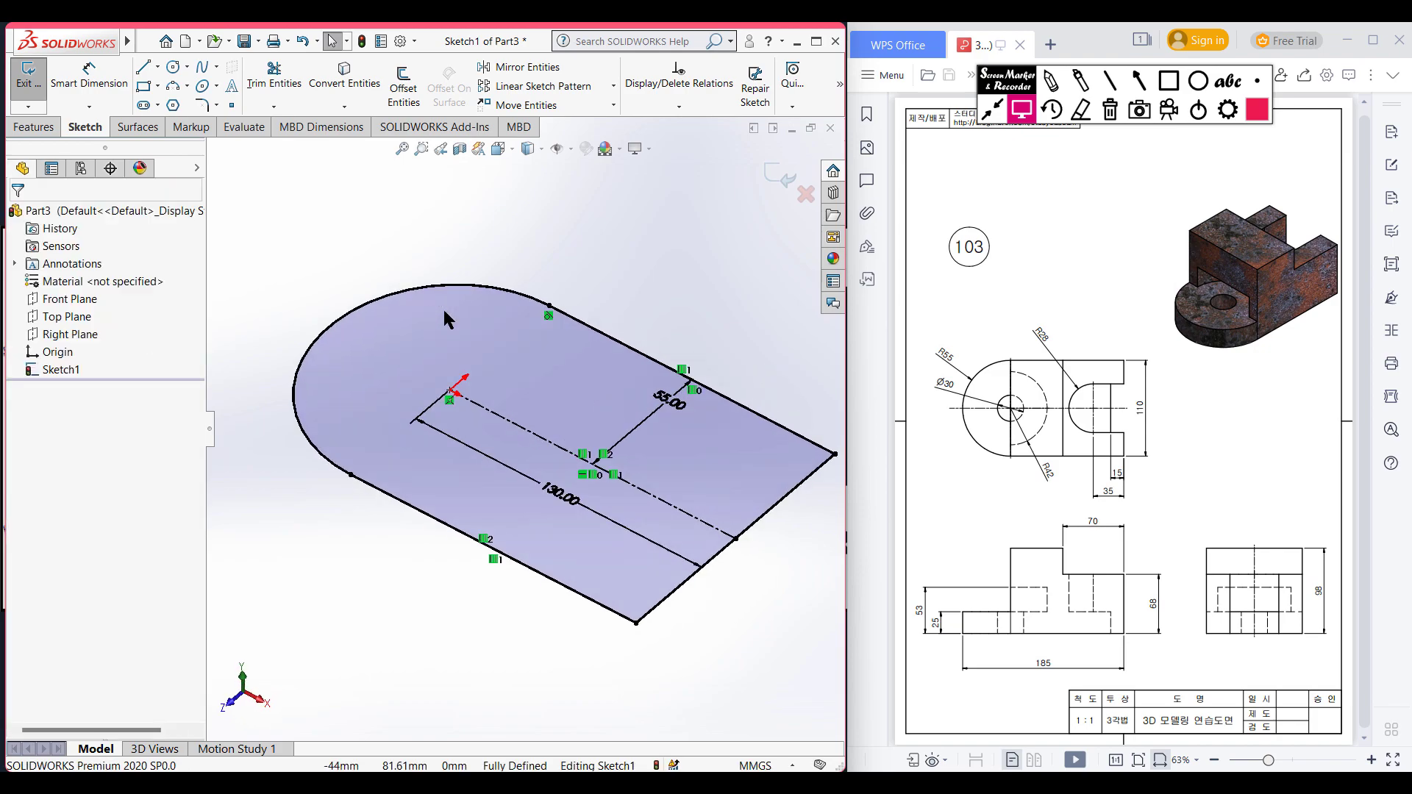
click(34, 127)
click(52, 106)
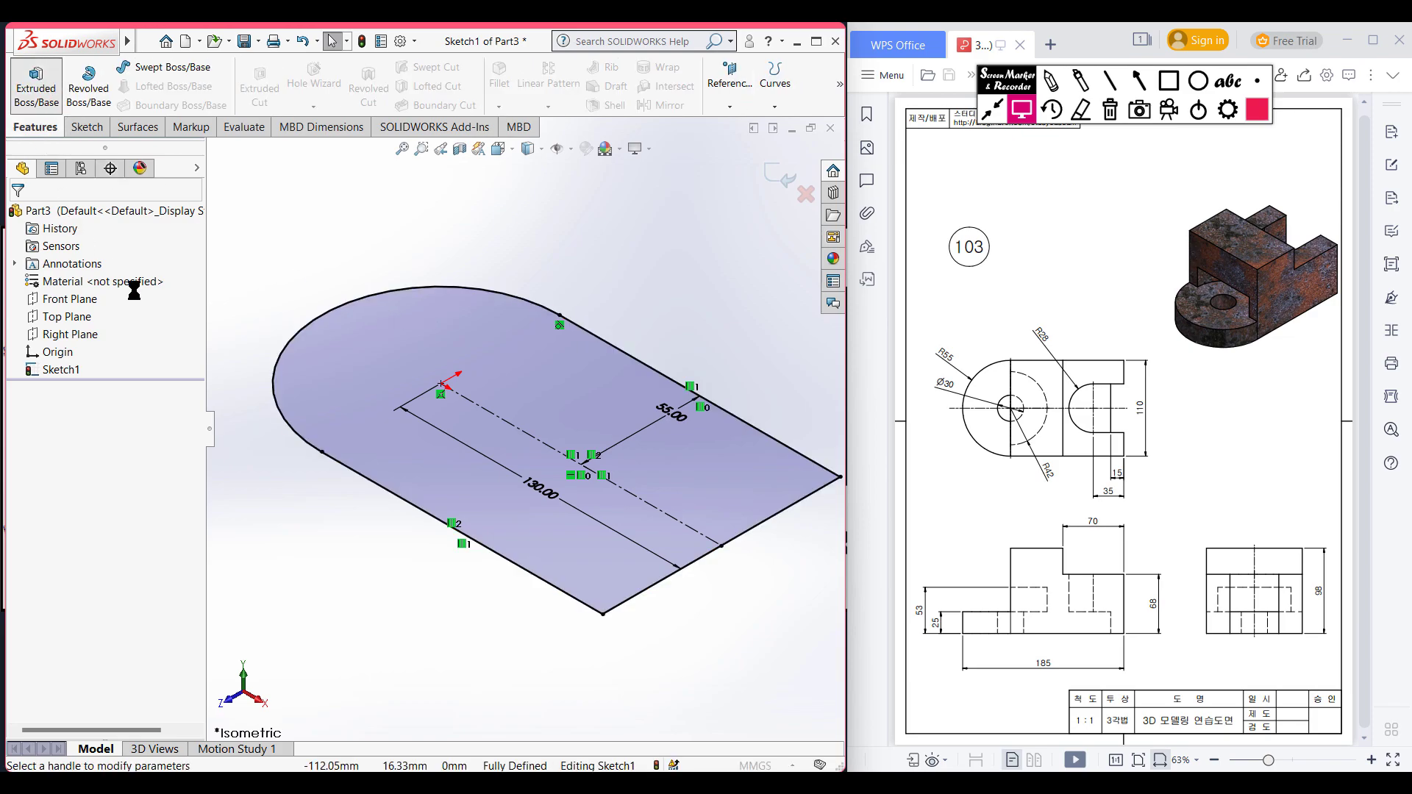
text(98)
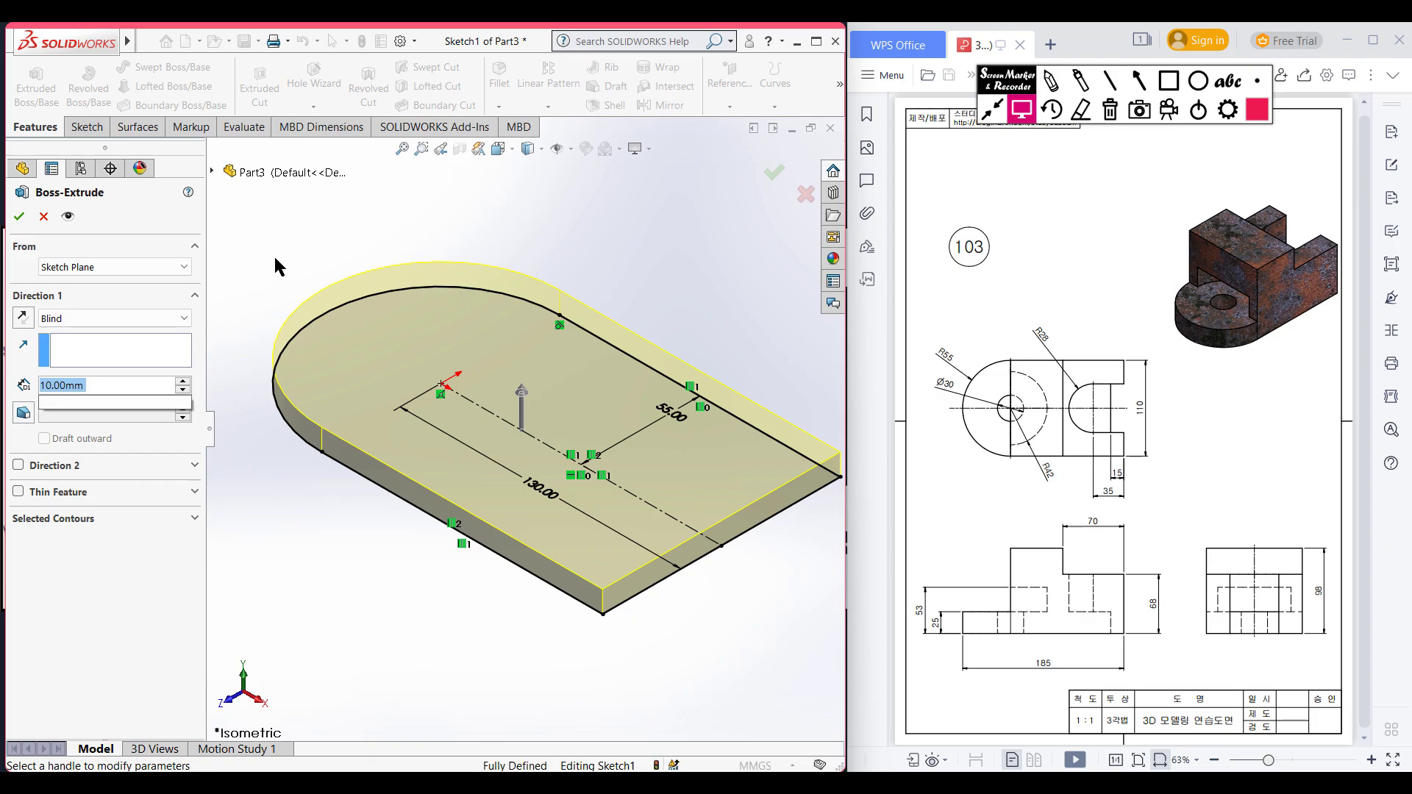
key(Return)
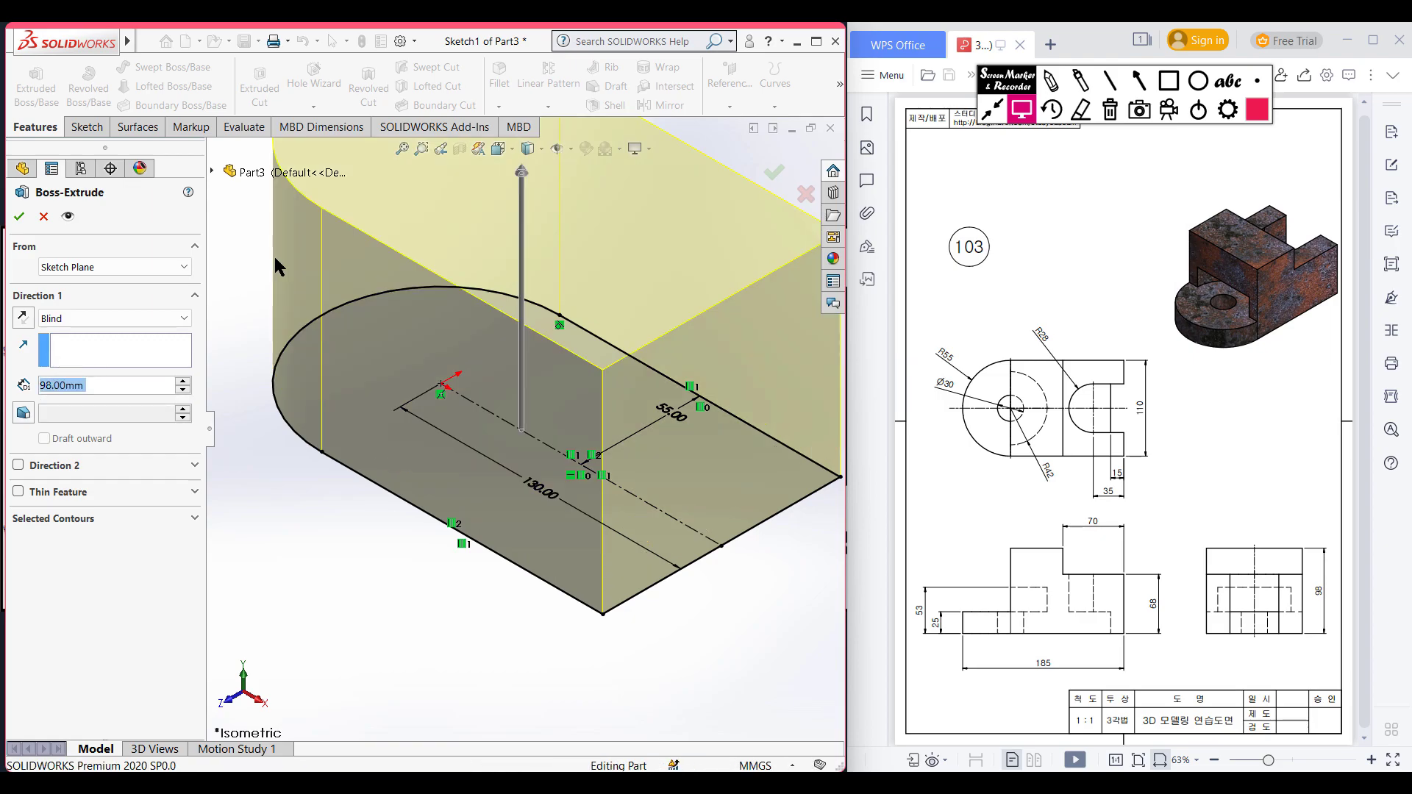
key(f)
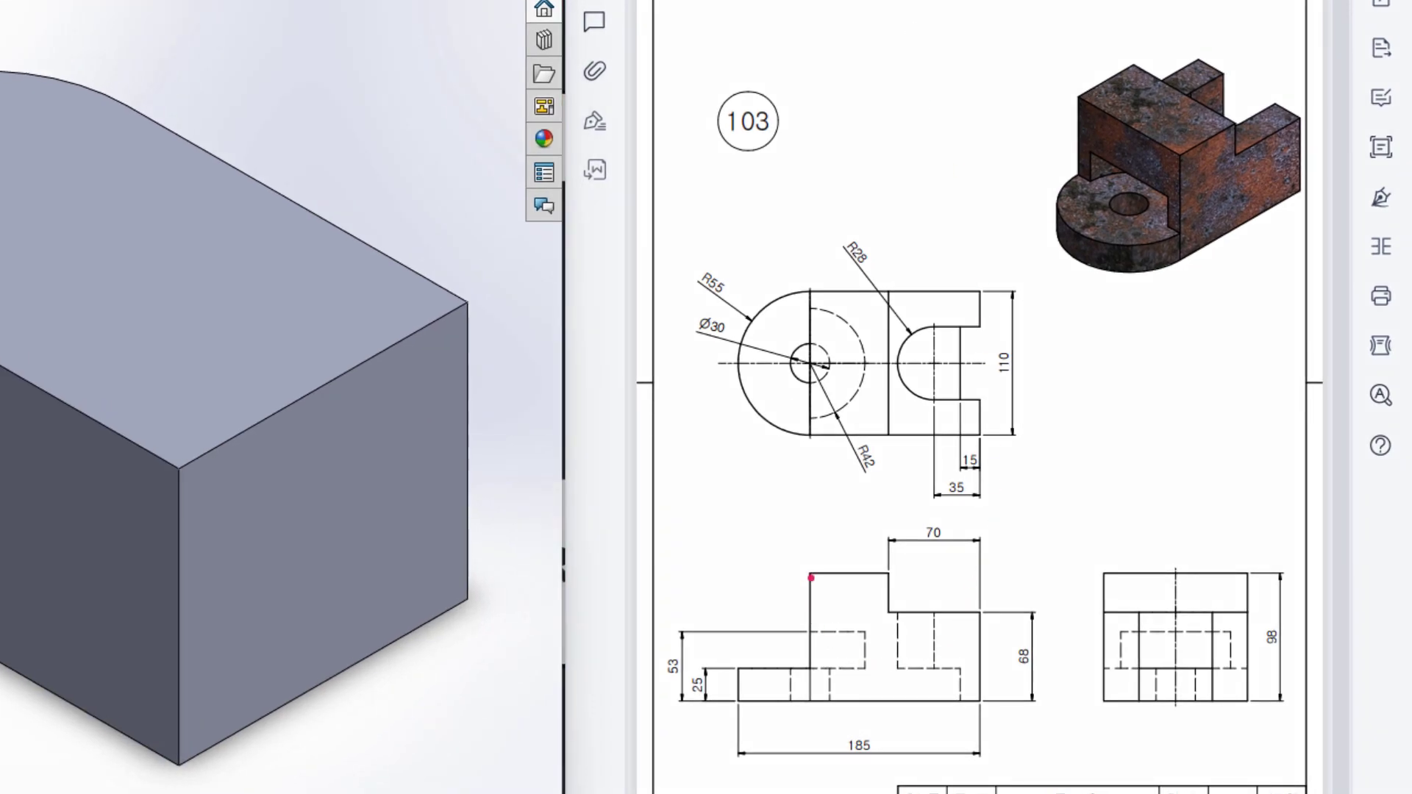
- Circle the 25, 98, R55, 70 and 68 dimensions in red and box the front-view upright blocks
mouse_move(808, 569)
mouse_down()
mouse_move(811, 669)
mouse_move(738, 678)
mouse_move(736, 615)
mouse_move(759, 569)
mouse_move(807, 569)
mouse_up()
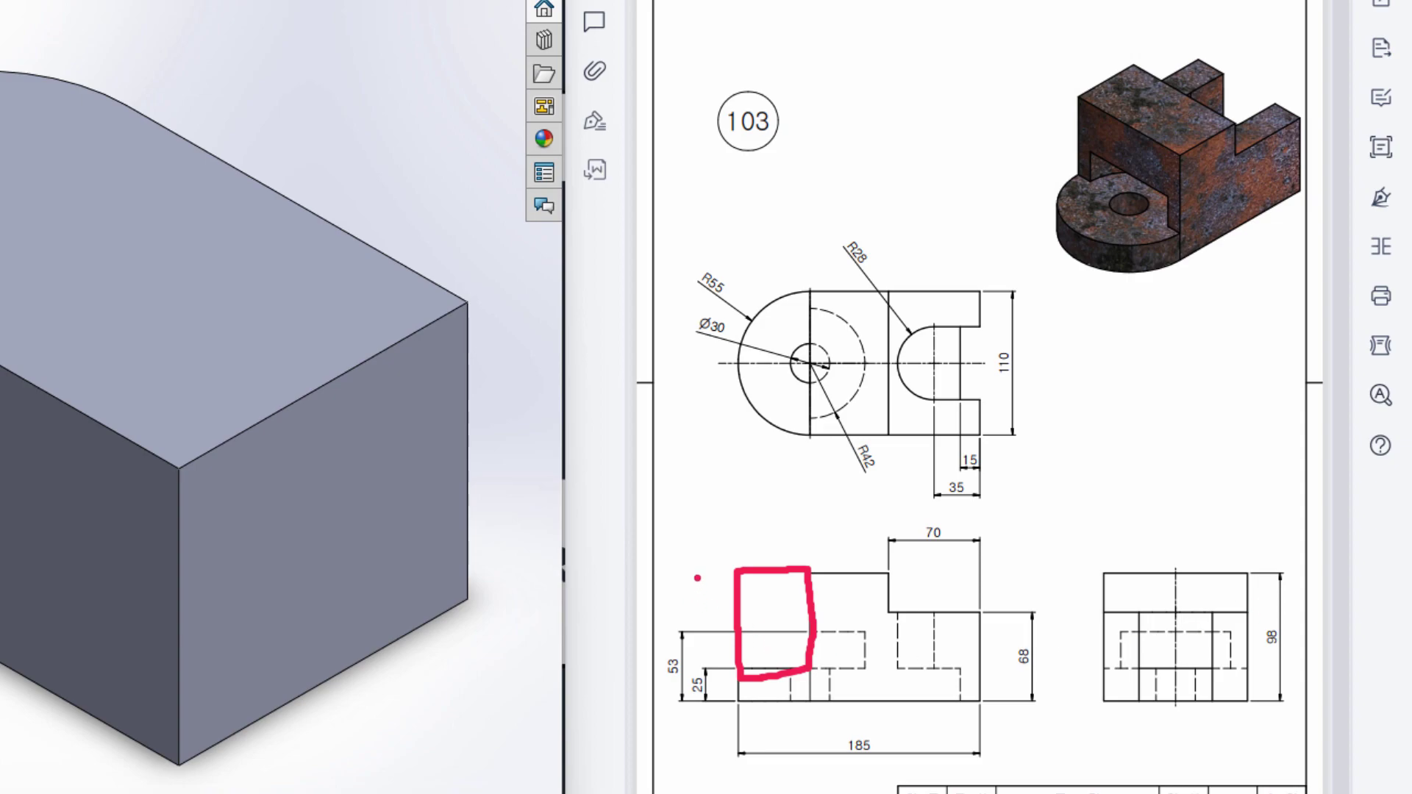
drag(713, 568, 714, 712)
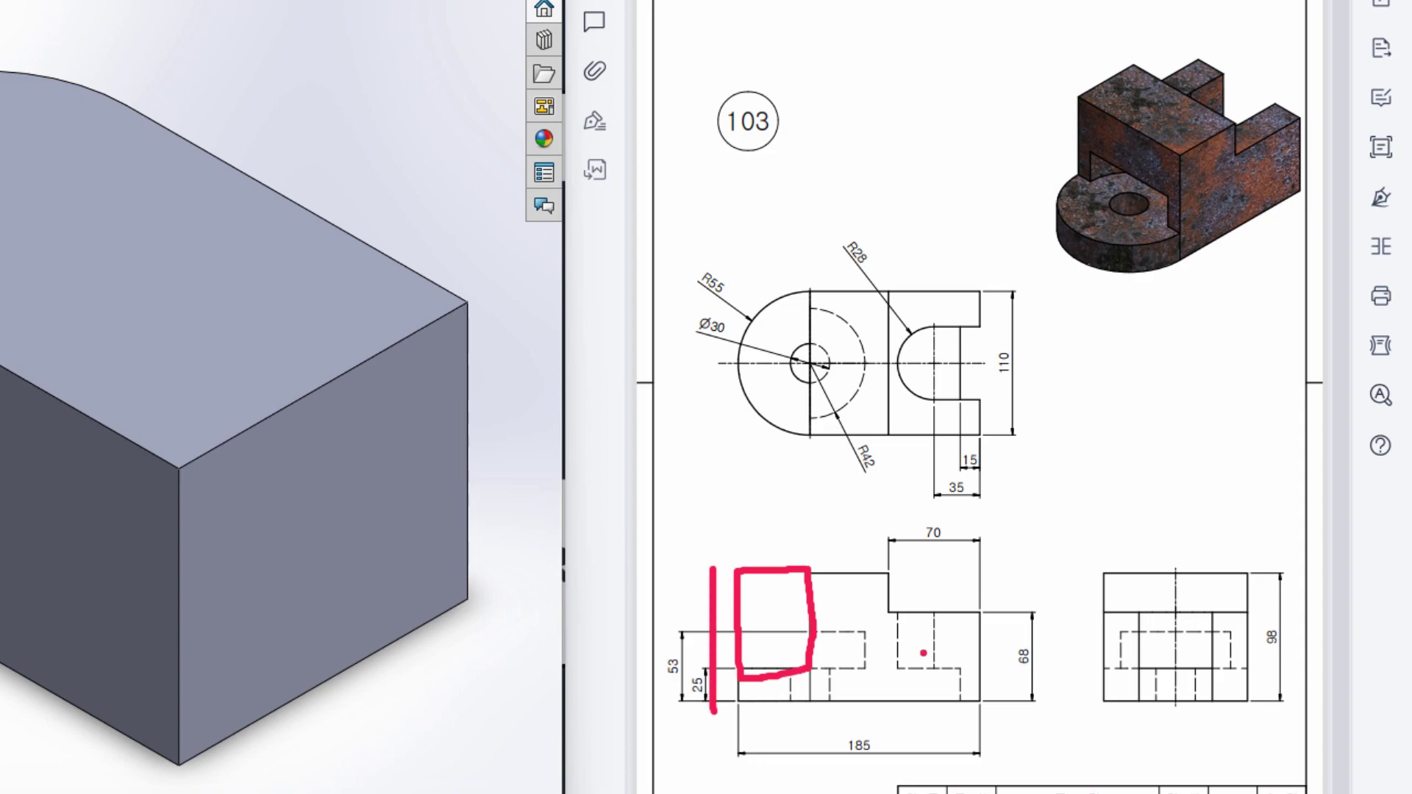
mouse_move(1286, 609)
mouse_down()
mouse_move(1257, 611)
mouse_move(1253, 644)
mouse_move(1300, 626)
mouse_up()
mouse_move(724, 660)
mouse_down()
mouse_move(681, 688)
mouse_move(726, 671)
mouse_up()
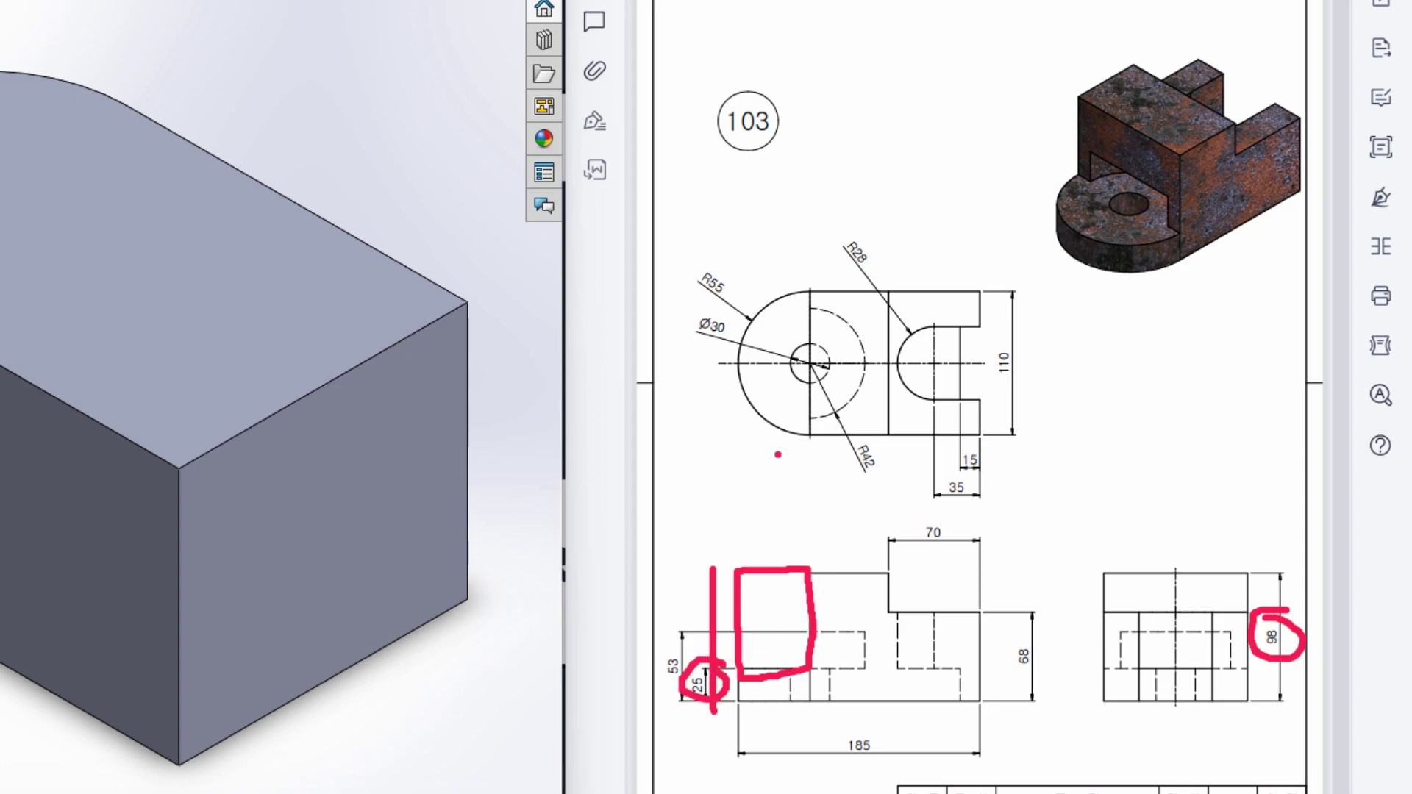
drag(744, 536, 780, 537)
drag(732, 263, 691, 268)
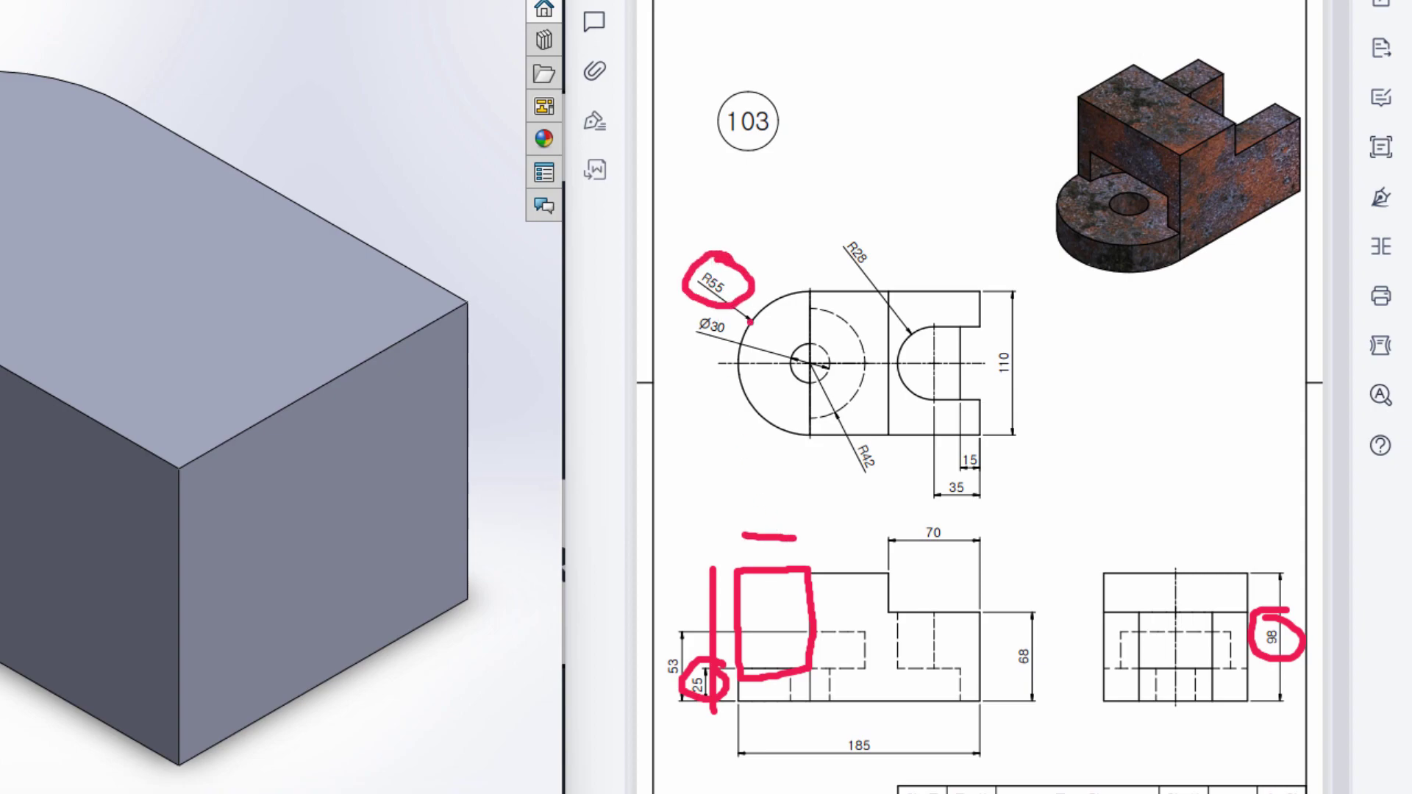
mouse_move(893, 610)
mouse_down()
mouse_move(947, 611)
mouse_move(985, 582)
mouse_move(935, 566)
mouse_move(888, 575)
mouse_up()
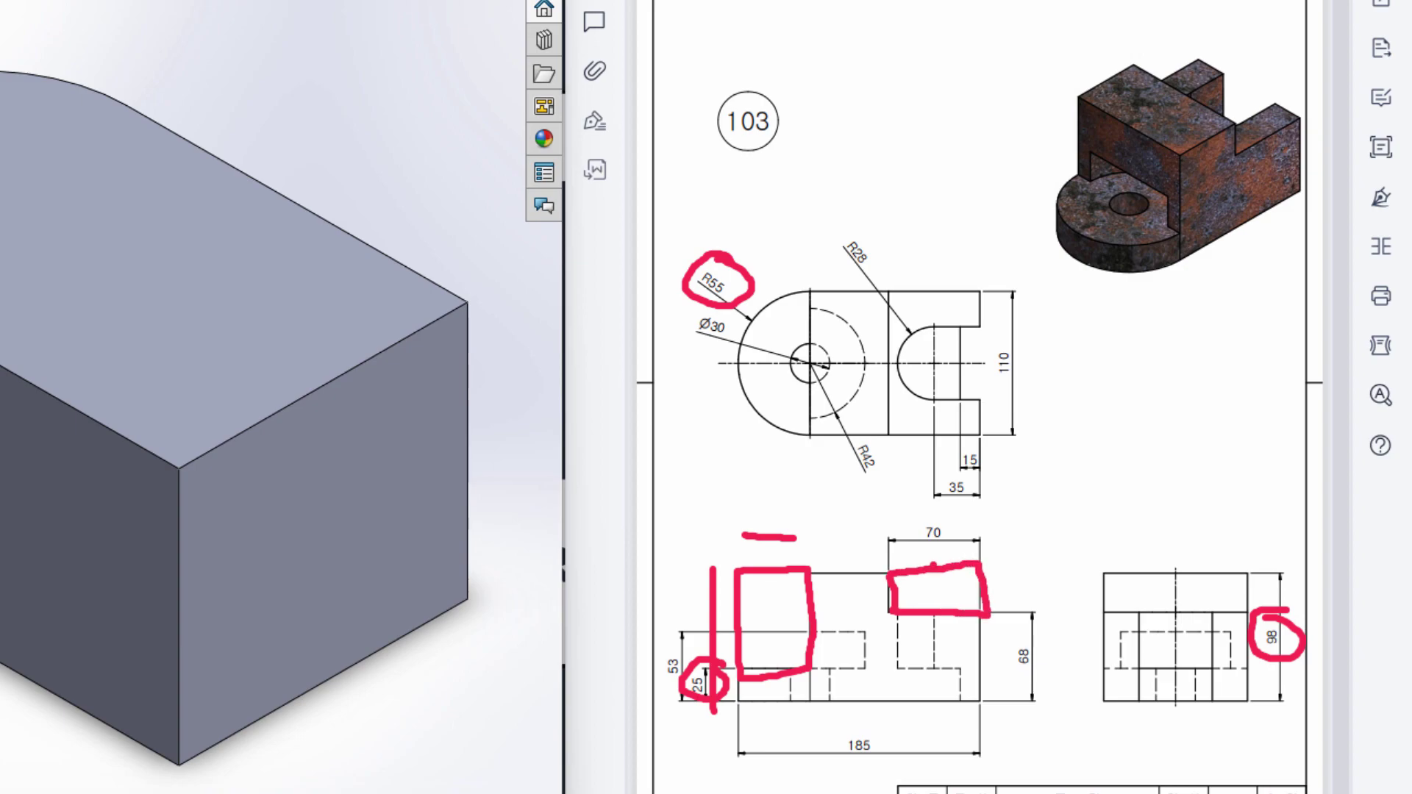
mouse_move(955, 527)
mouse_down()
mouse_move(905, 526)
mouse_move(903, 547)
mouse_move(963, 543)
mouse_up()
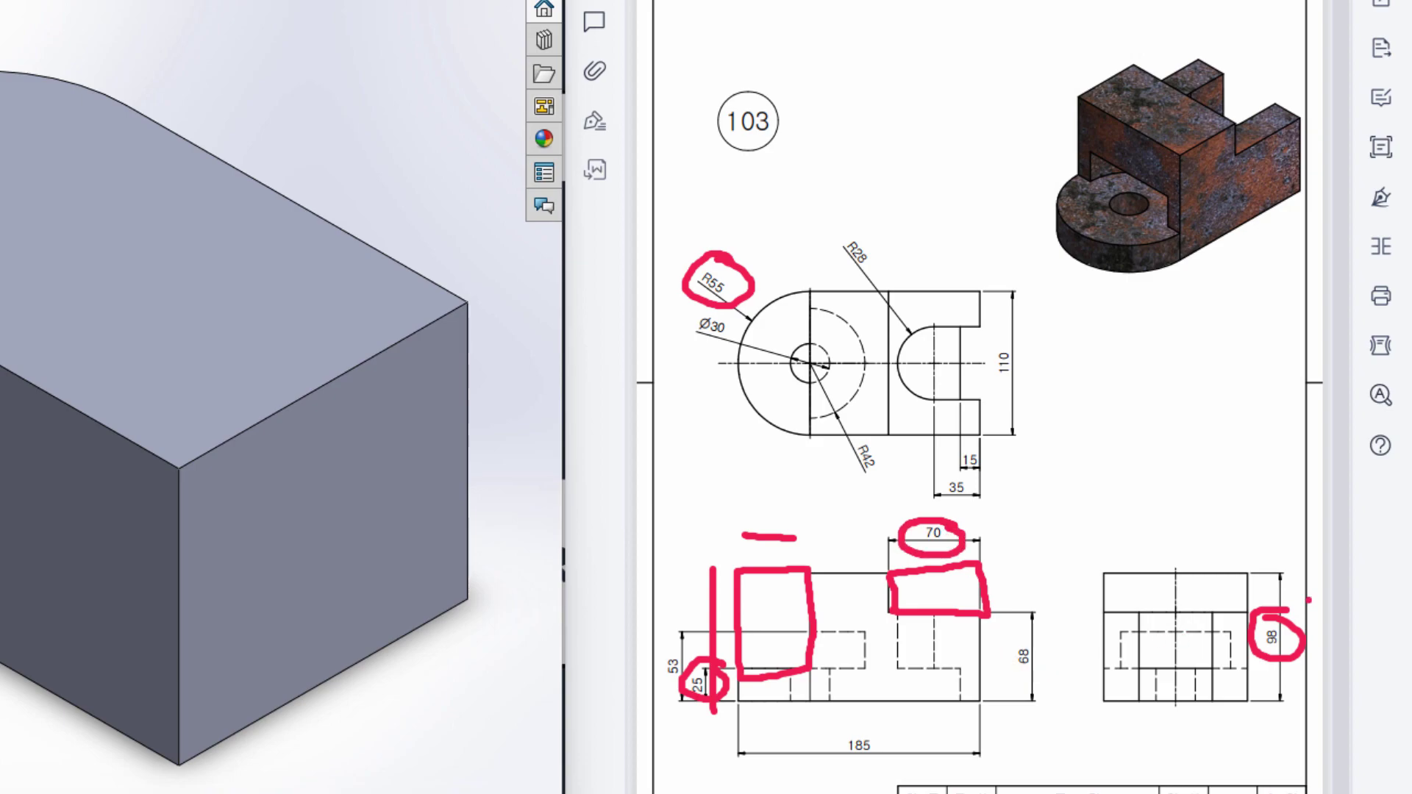
mouse_move(1308, 599)
mouse_down()
mouse_move(1275, 597)
mouse_move(1310, 665)
mouse_move(1279, 612)
mouse_up()
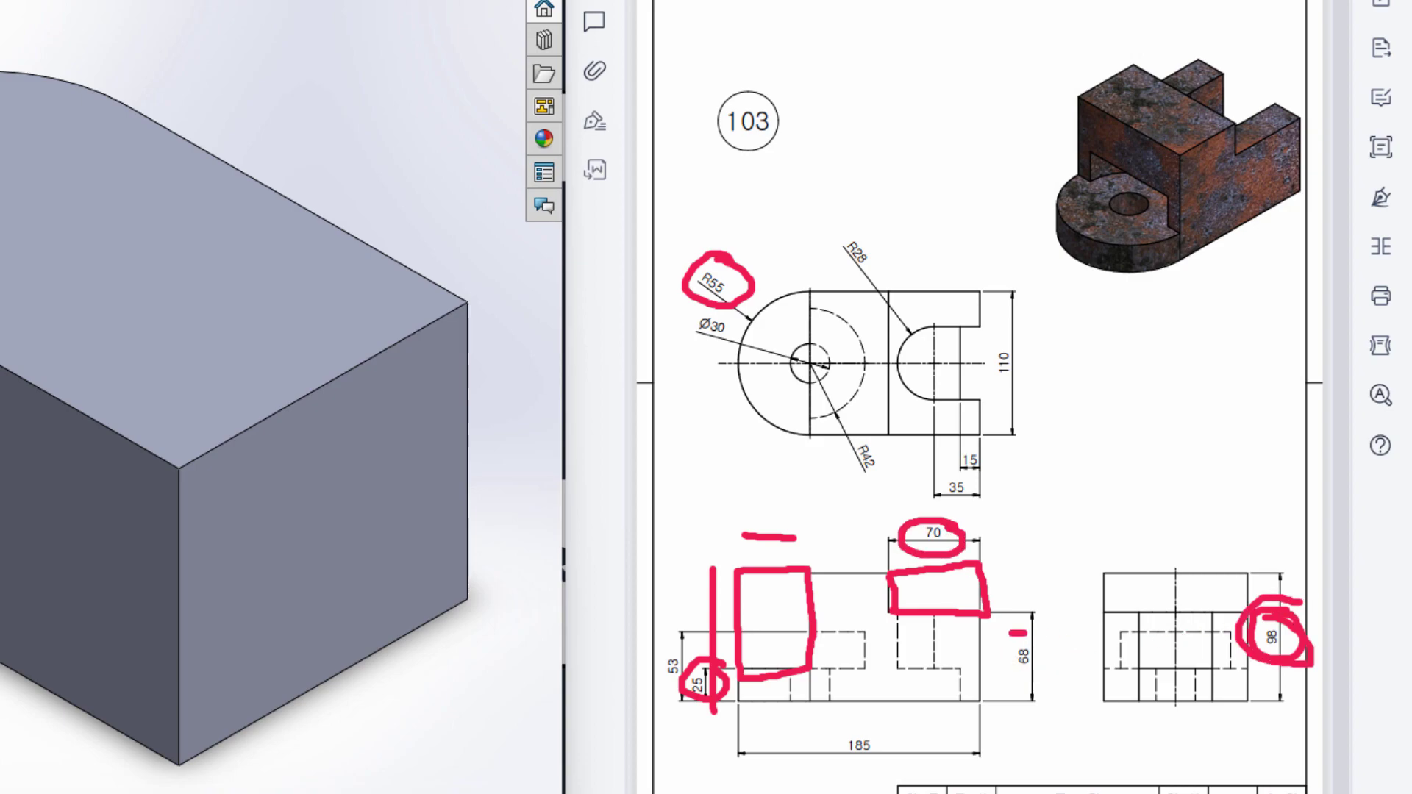
drag(1039, 659, 1022, 627)
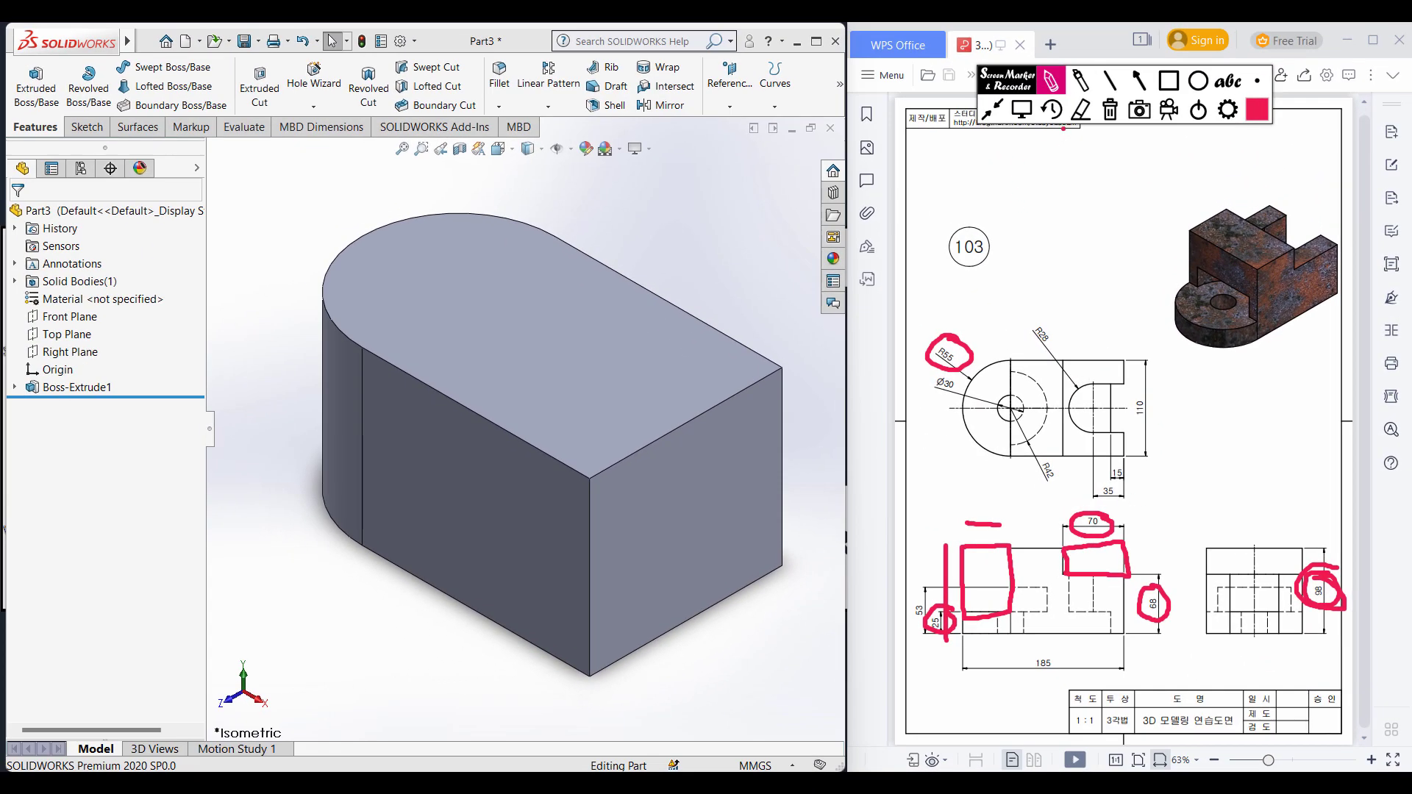
- Clear the markup and start a sketch on the Front Plane, viewed normal to it
click(1109, 110)
click(1021, 109)
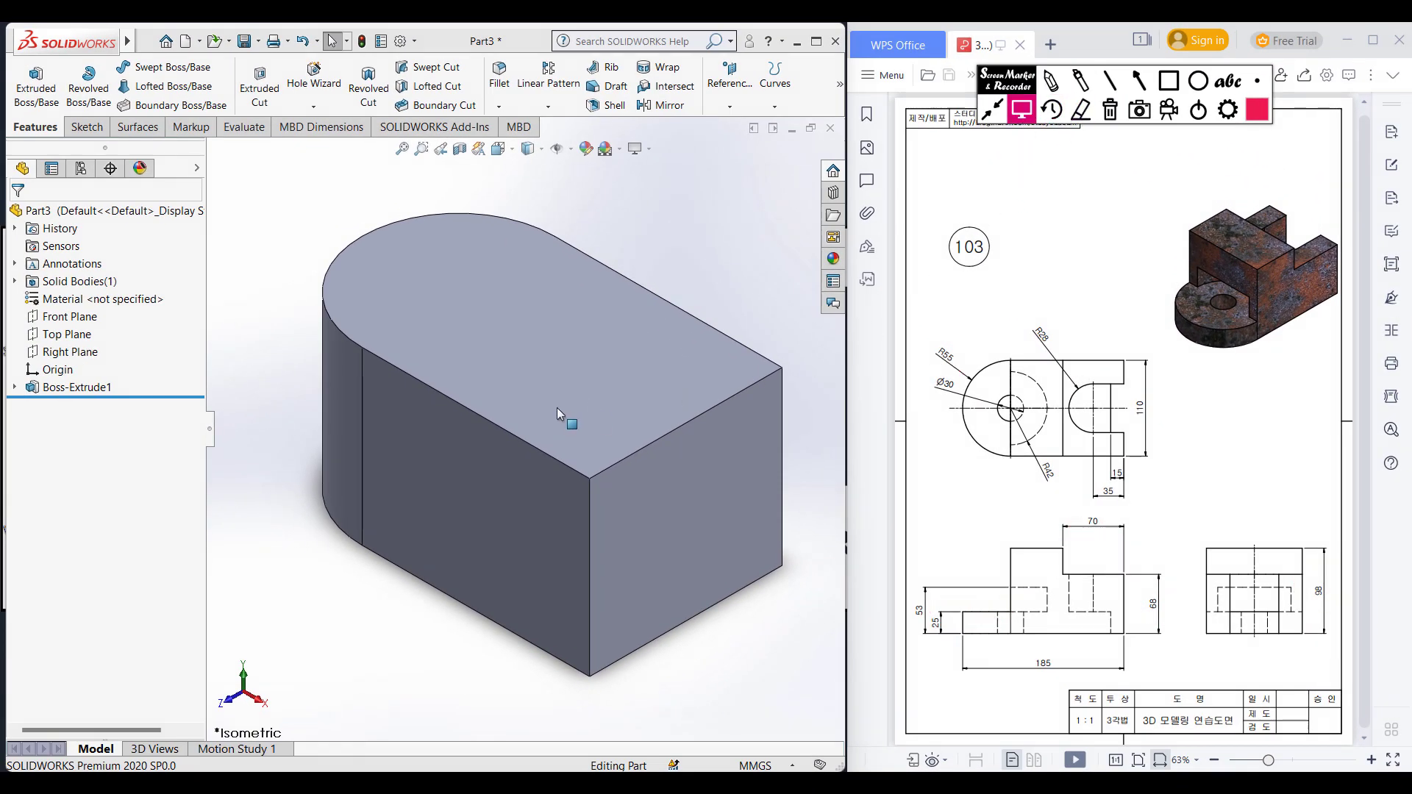
click(70, 317)
right_click(69, 317)
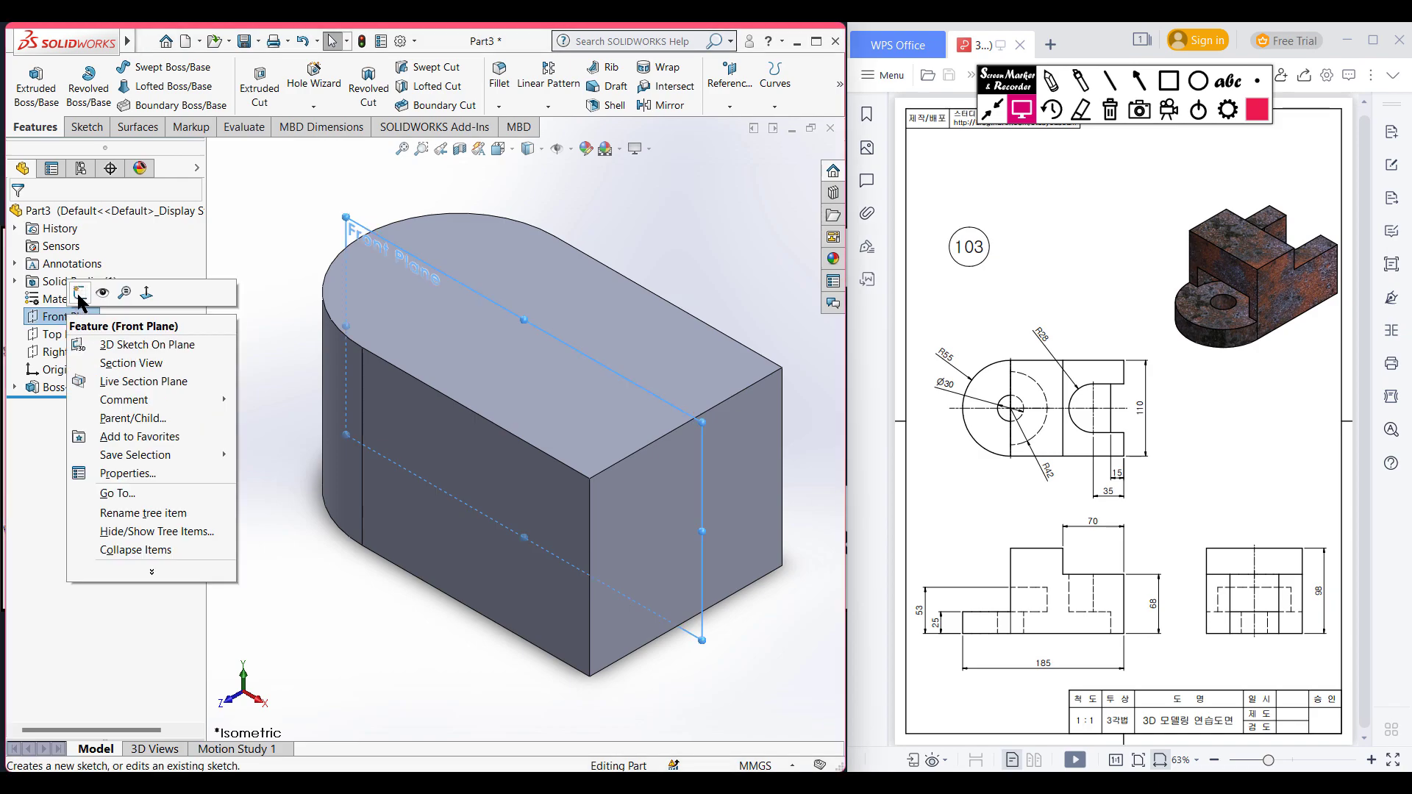
click(82, 288)
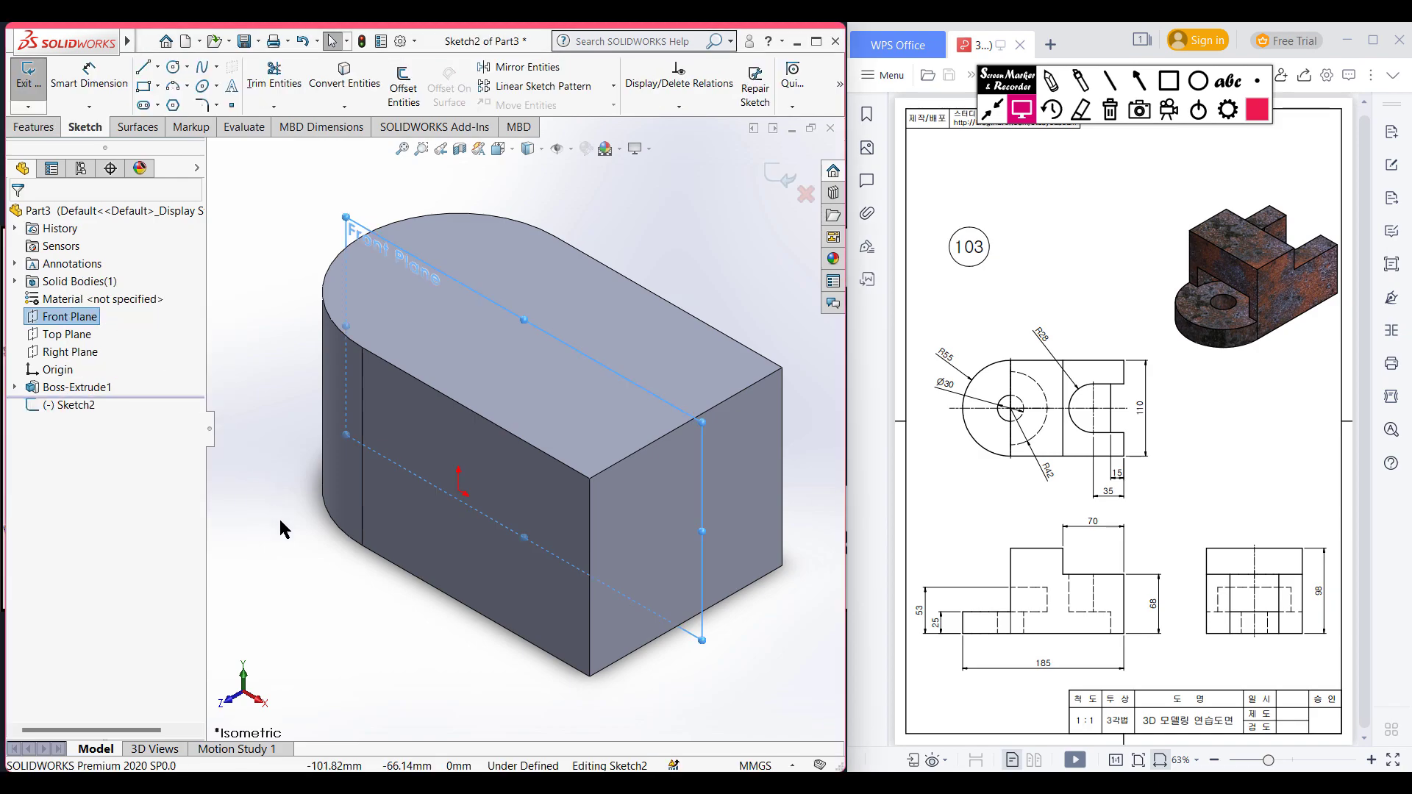
key(ctrl+8)
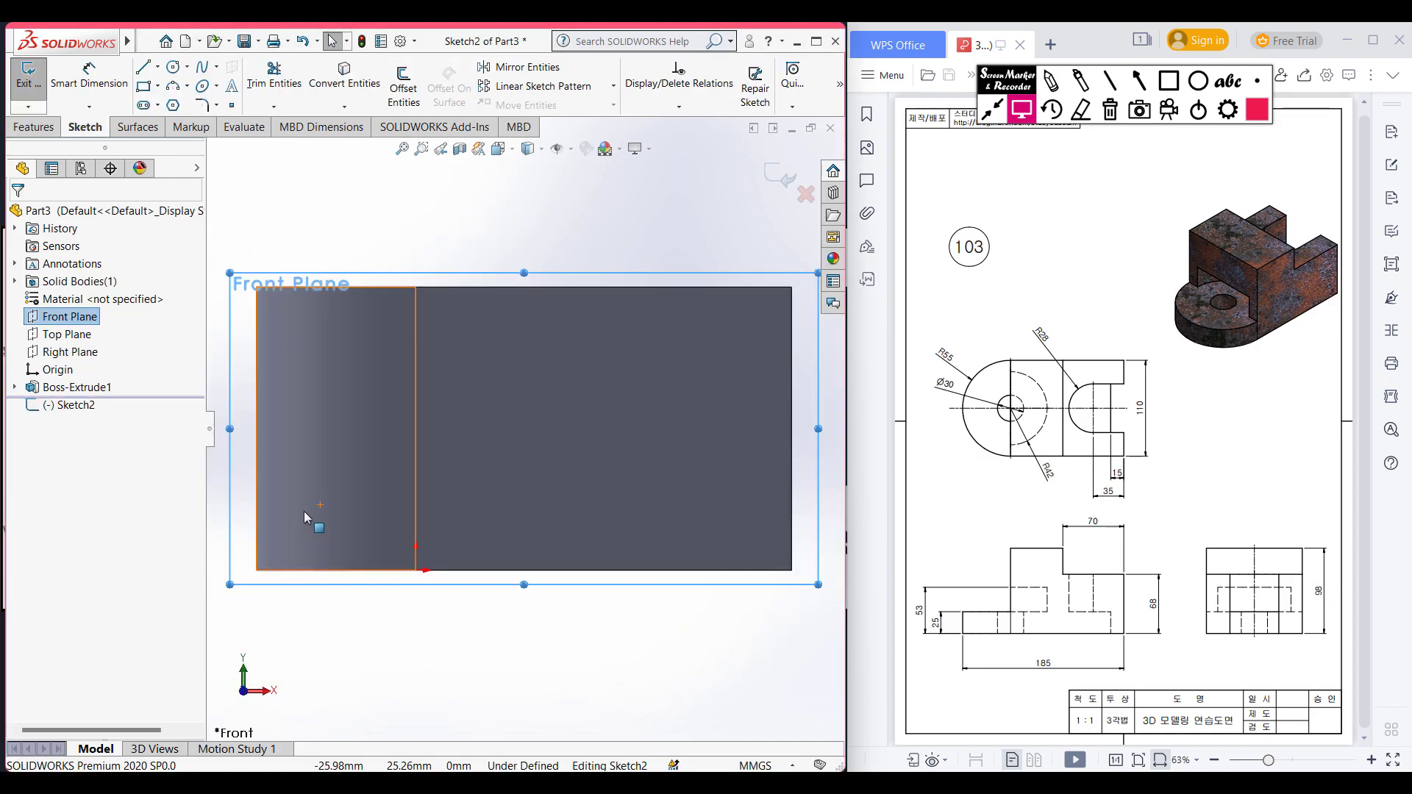
- Draw a 55 by 73 corner rectangle at the block's top edge
click(158, 86)
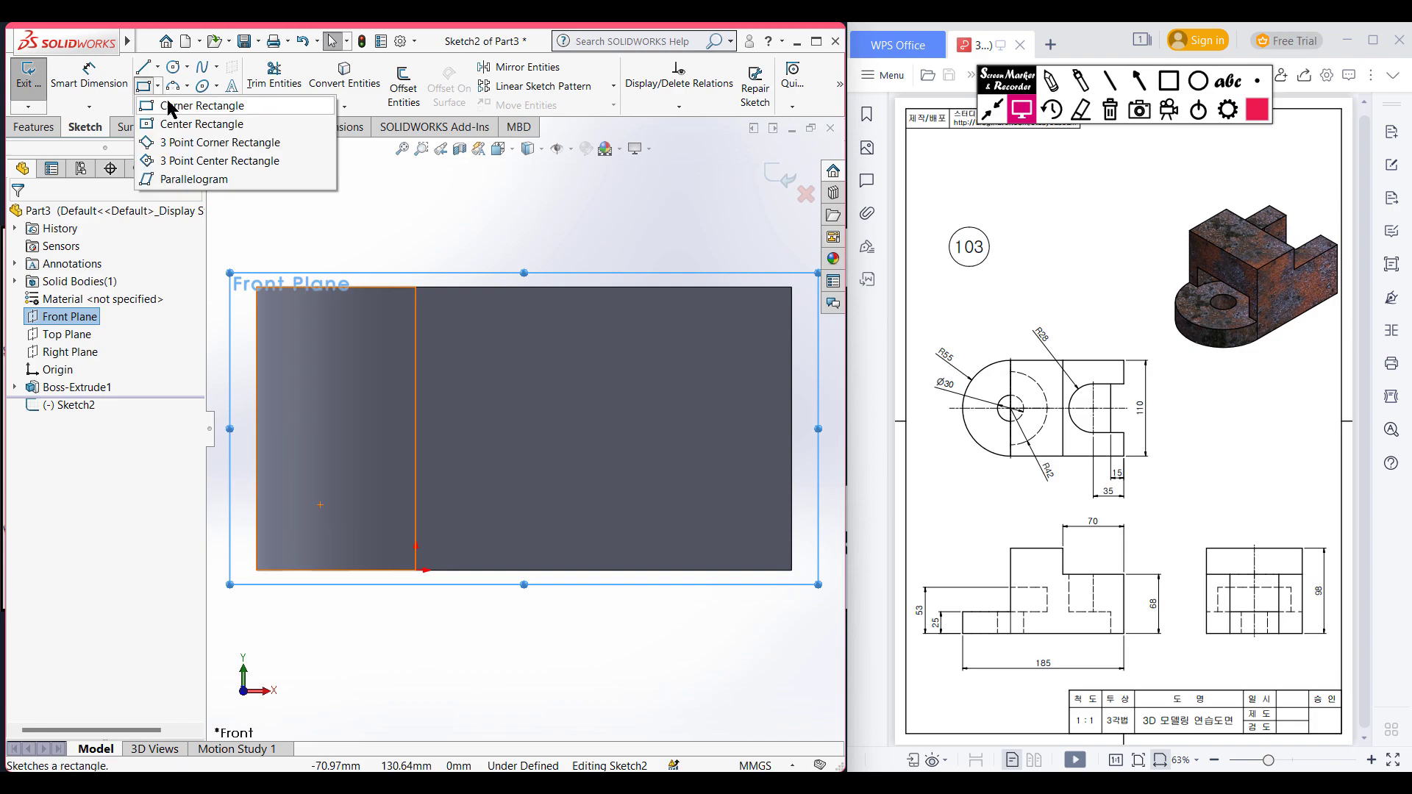
click(202, 106)
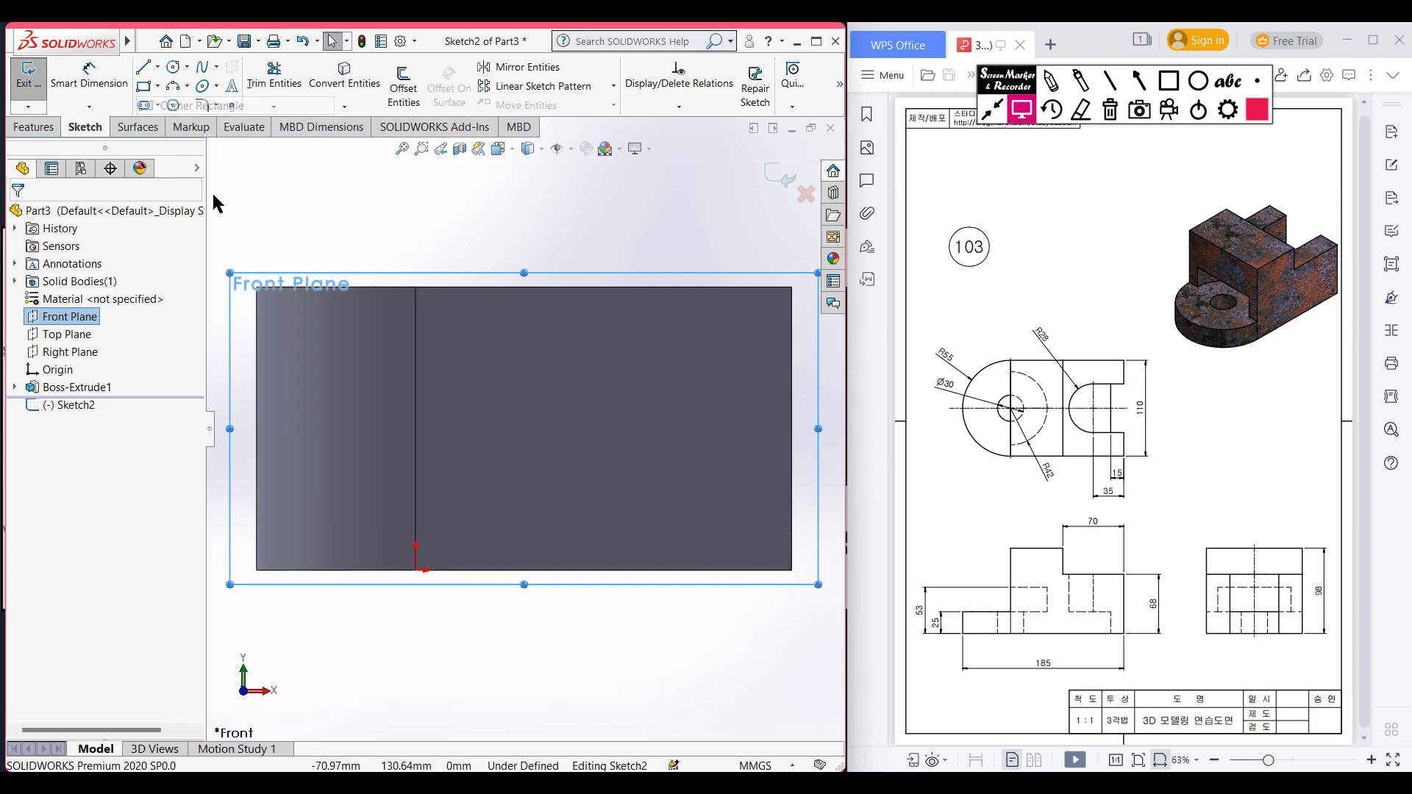
click(415, 288)
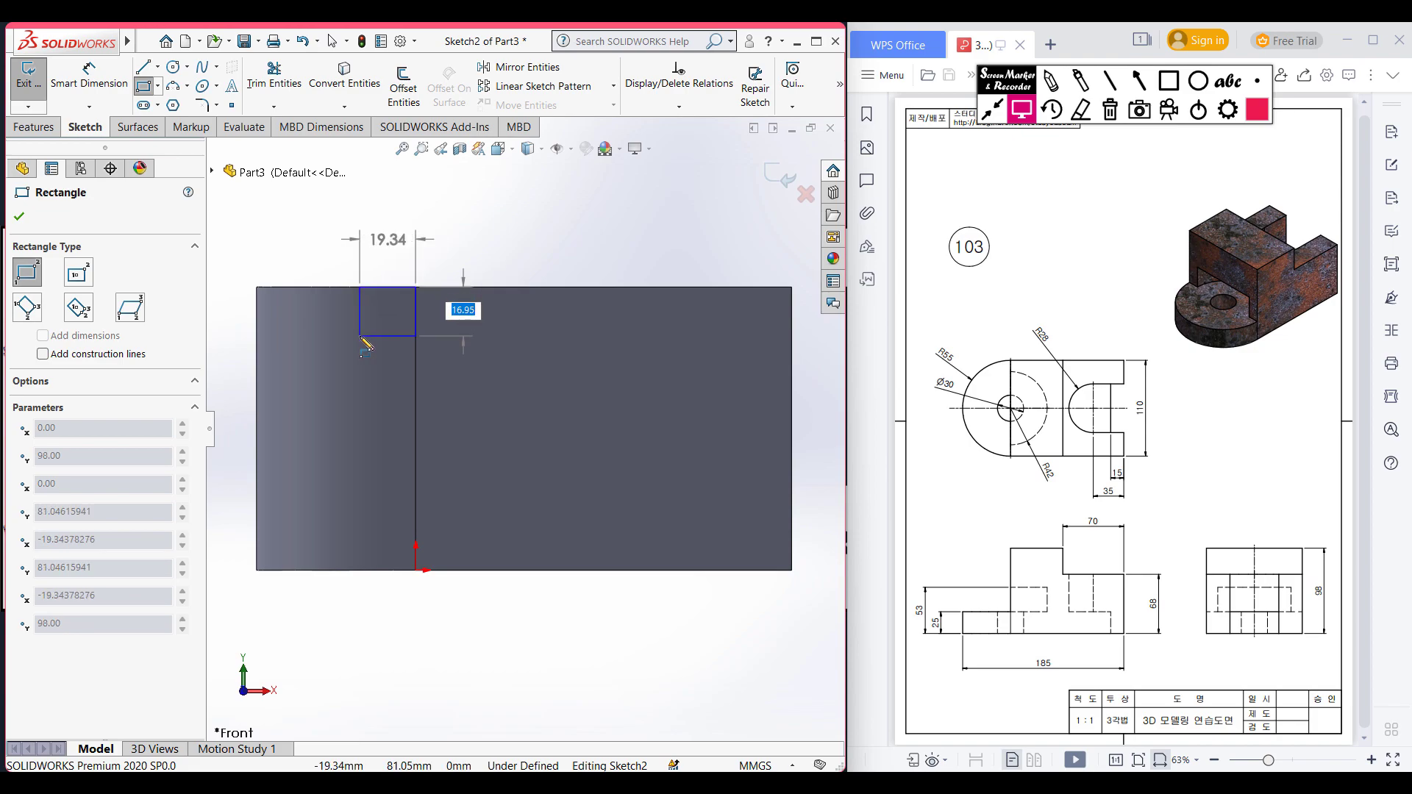
text(98-25)
key(Tab)
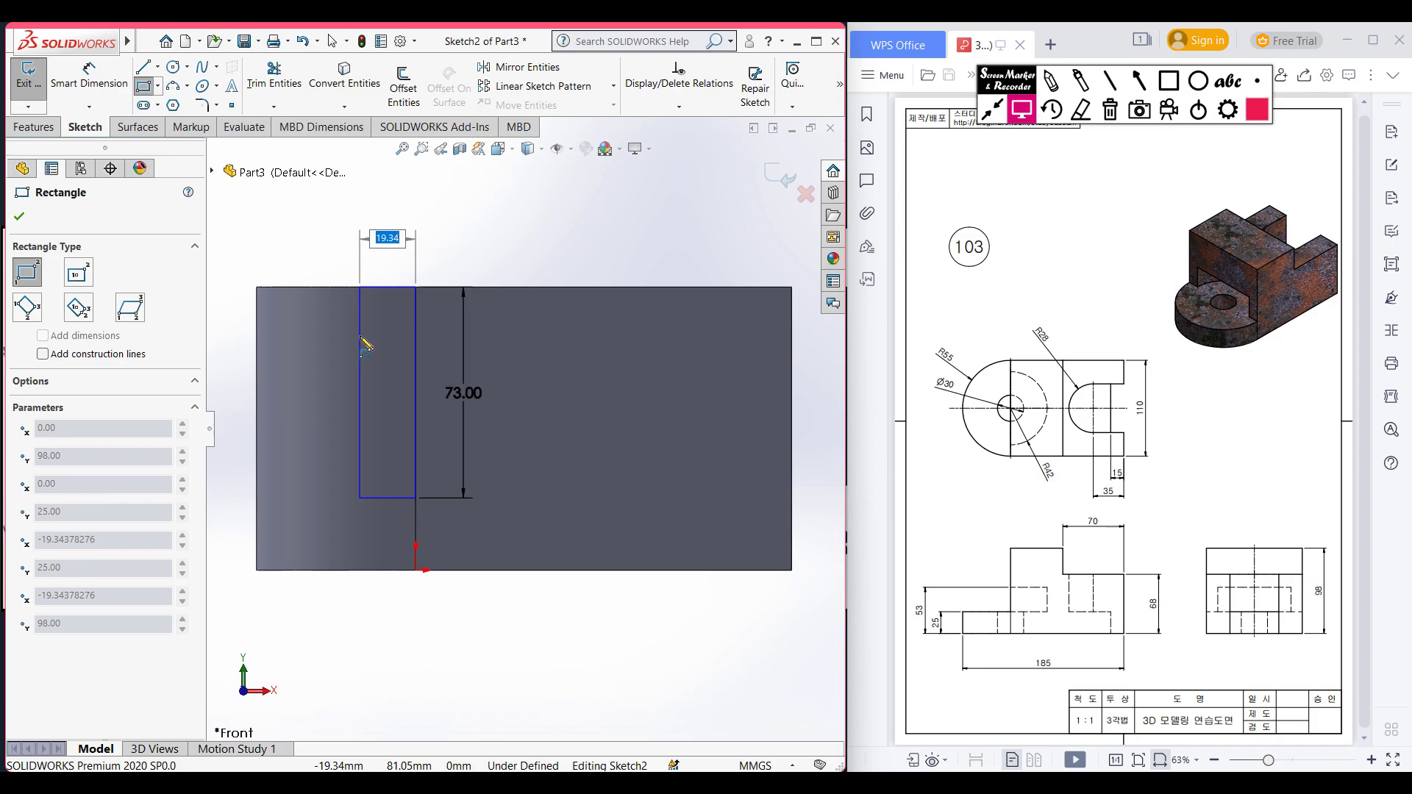
text(55)
key(Return)
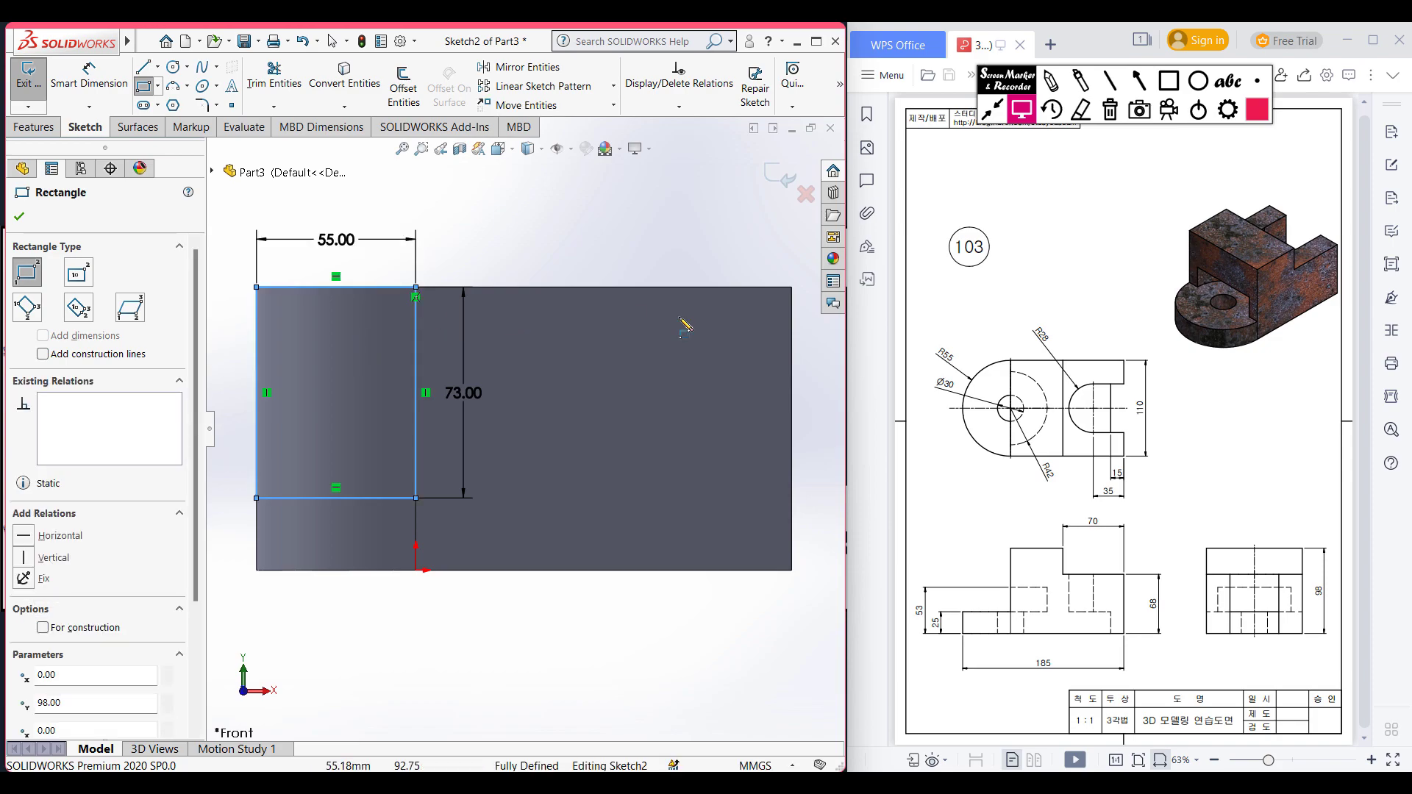
- Add a 70 by 30 corner rectangle at the face's top-right corner
click(792, 287)
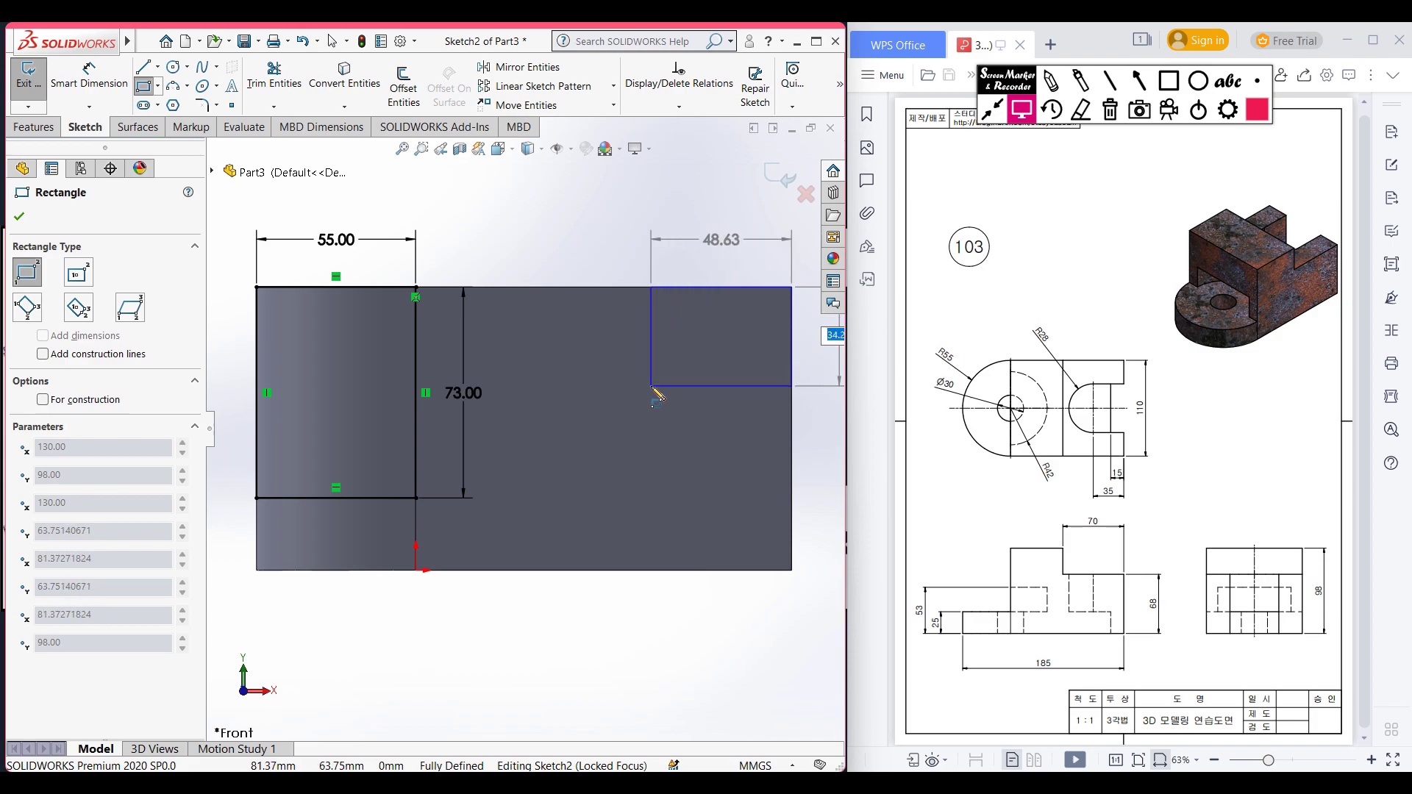
scroll(652, 386, up, 1)
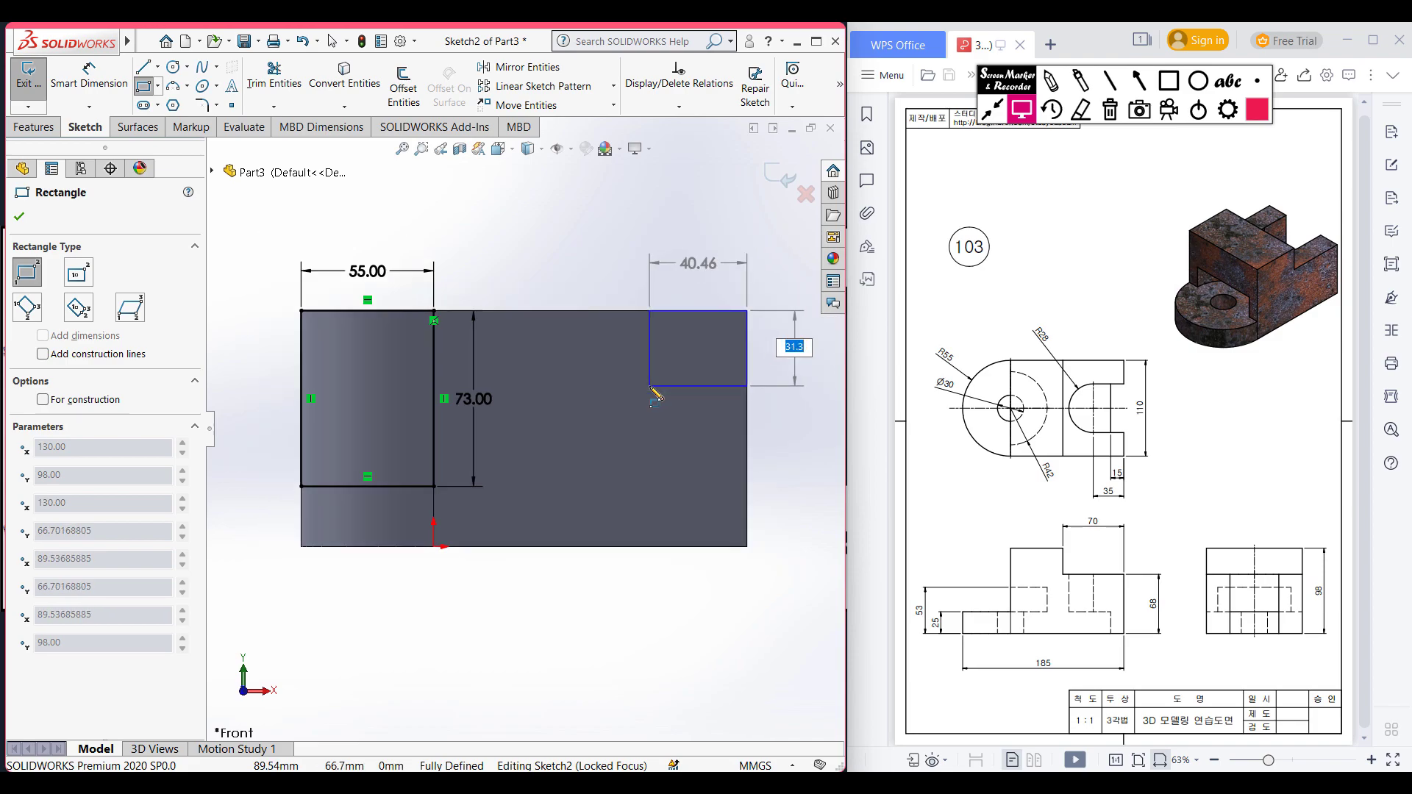
text(98-68)
key(Tab)
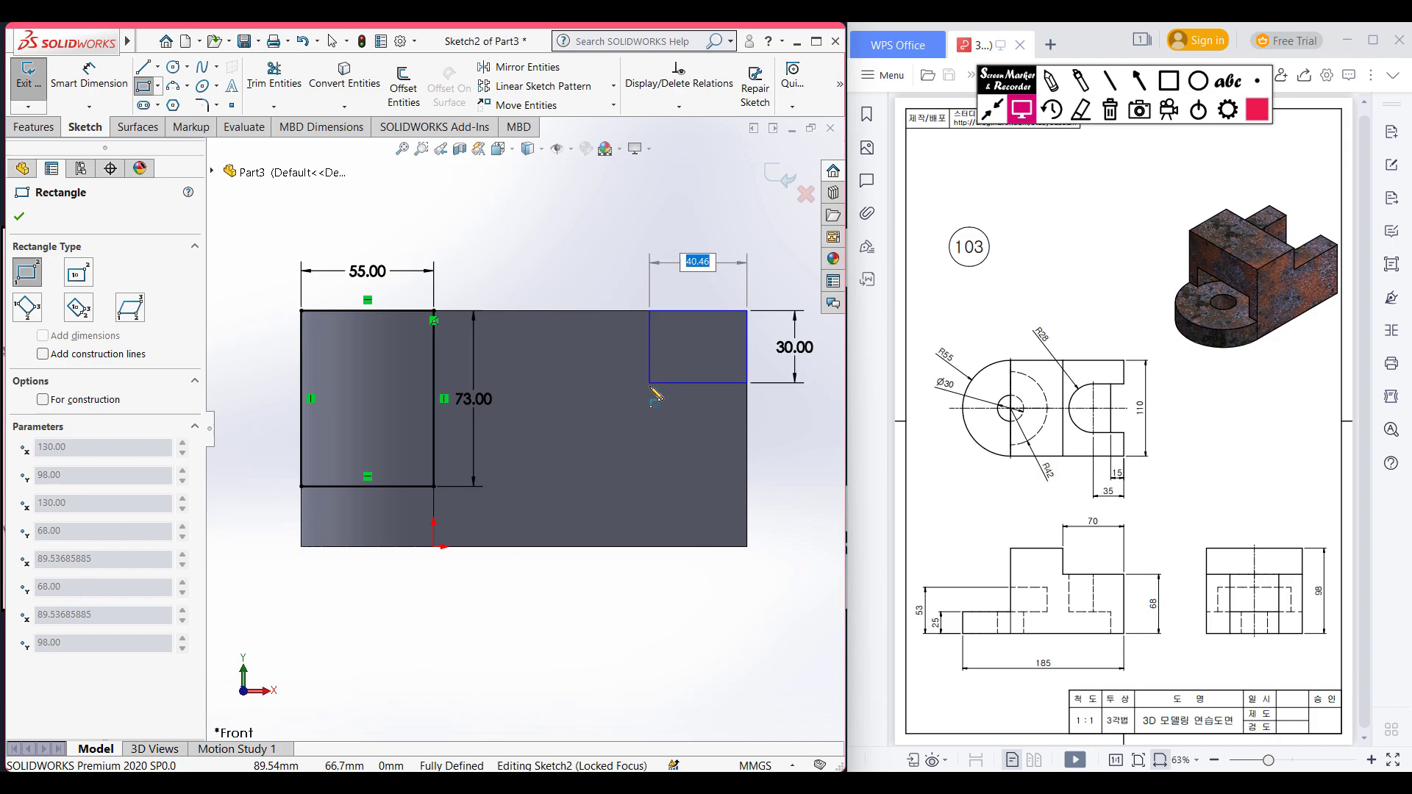
text(70)
key(Return)
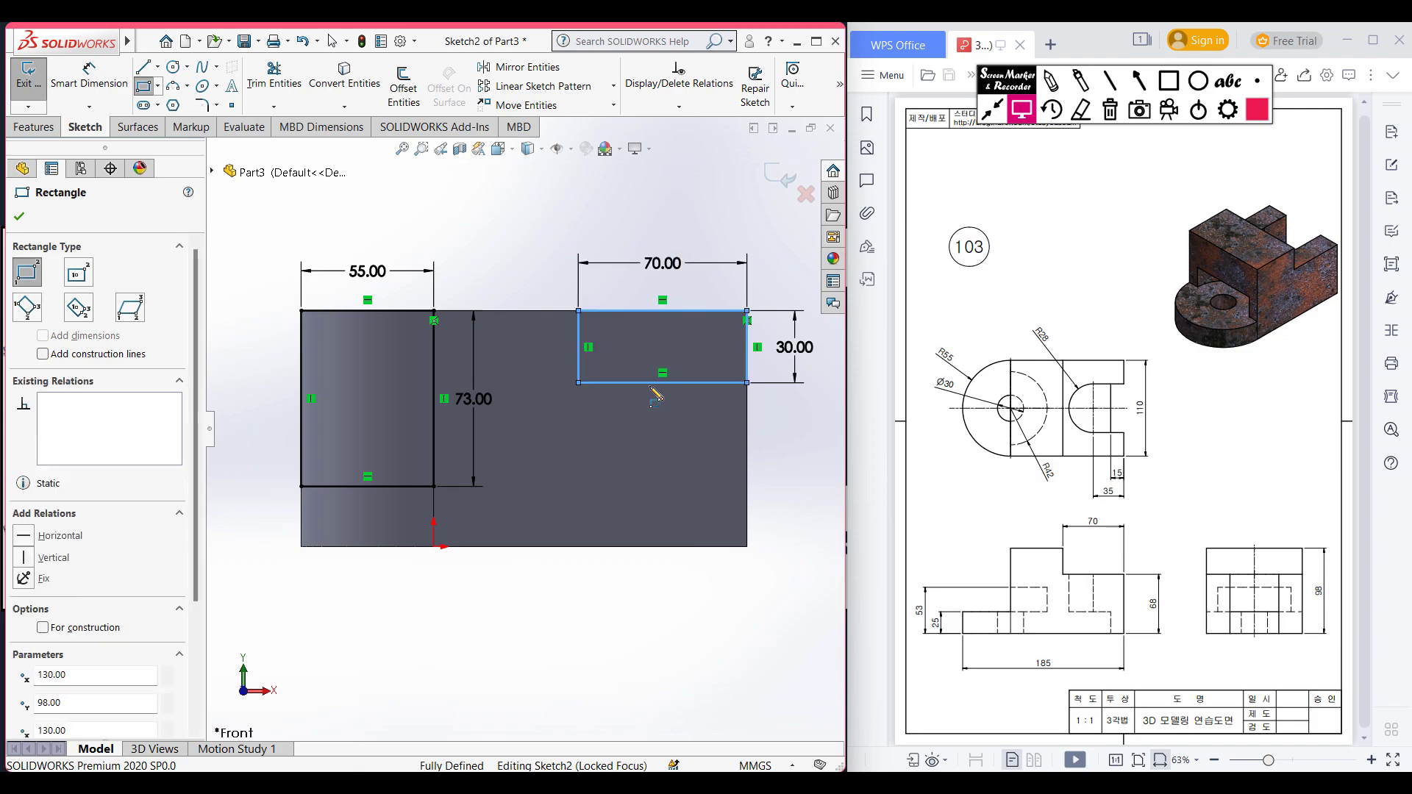
click(19, 216)
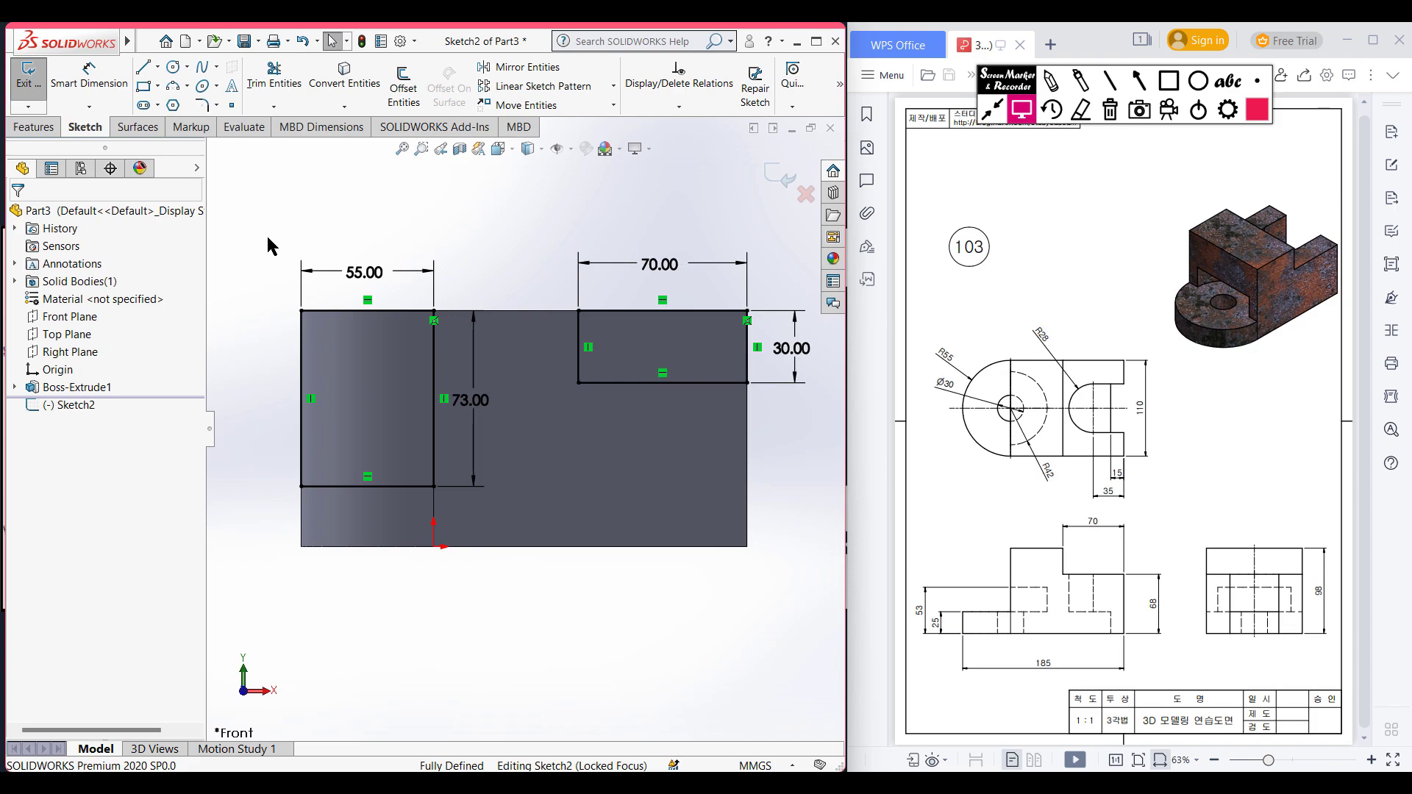
- Cut both rectangles Through All - Both as Cut-Extrude1, leaving the stepped block
key(ctrl+7)
click(29, 127)
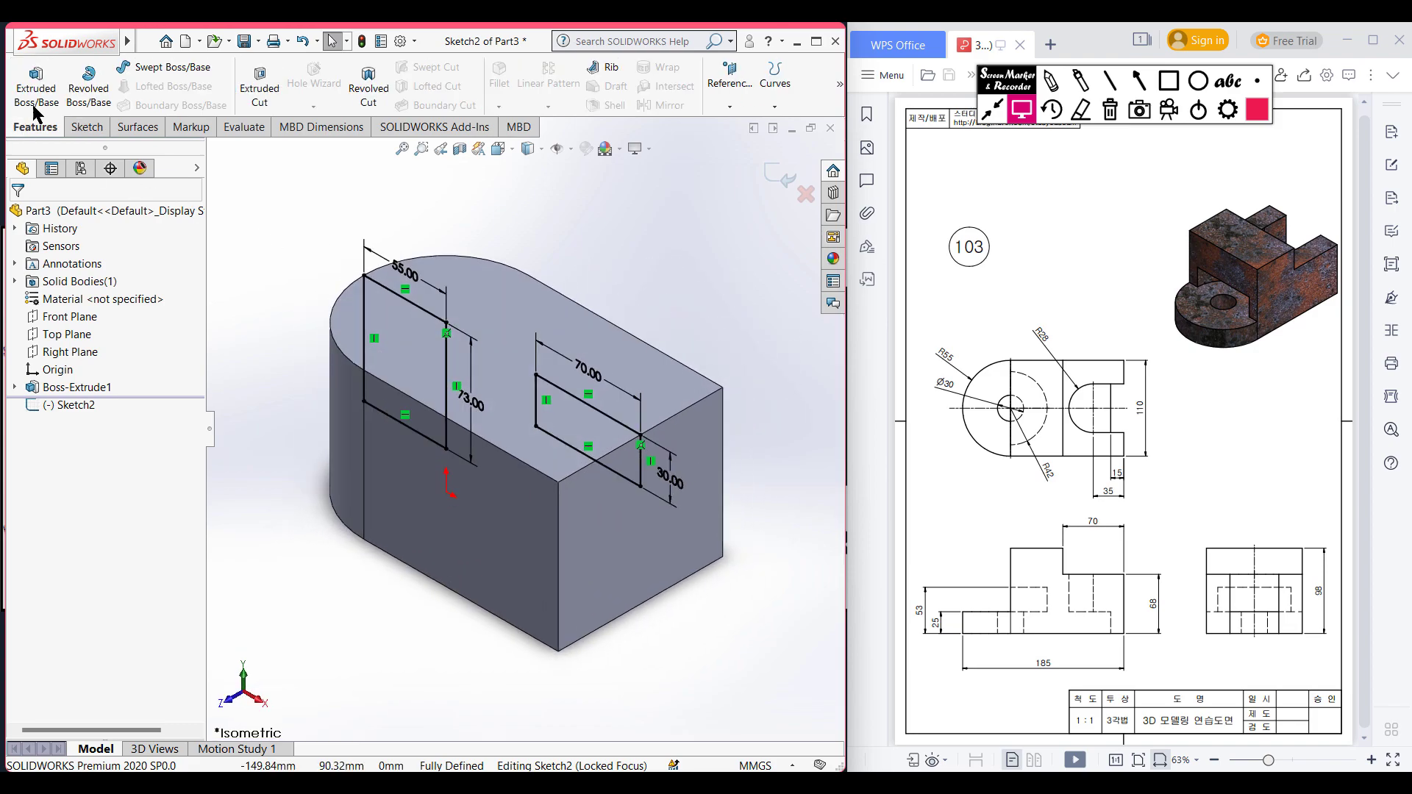
click(269, 84)
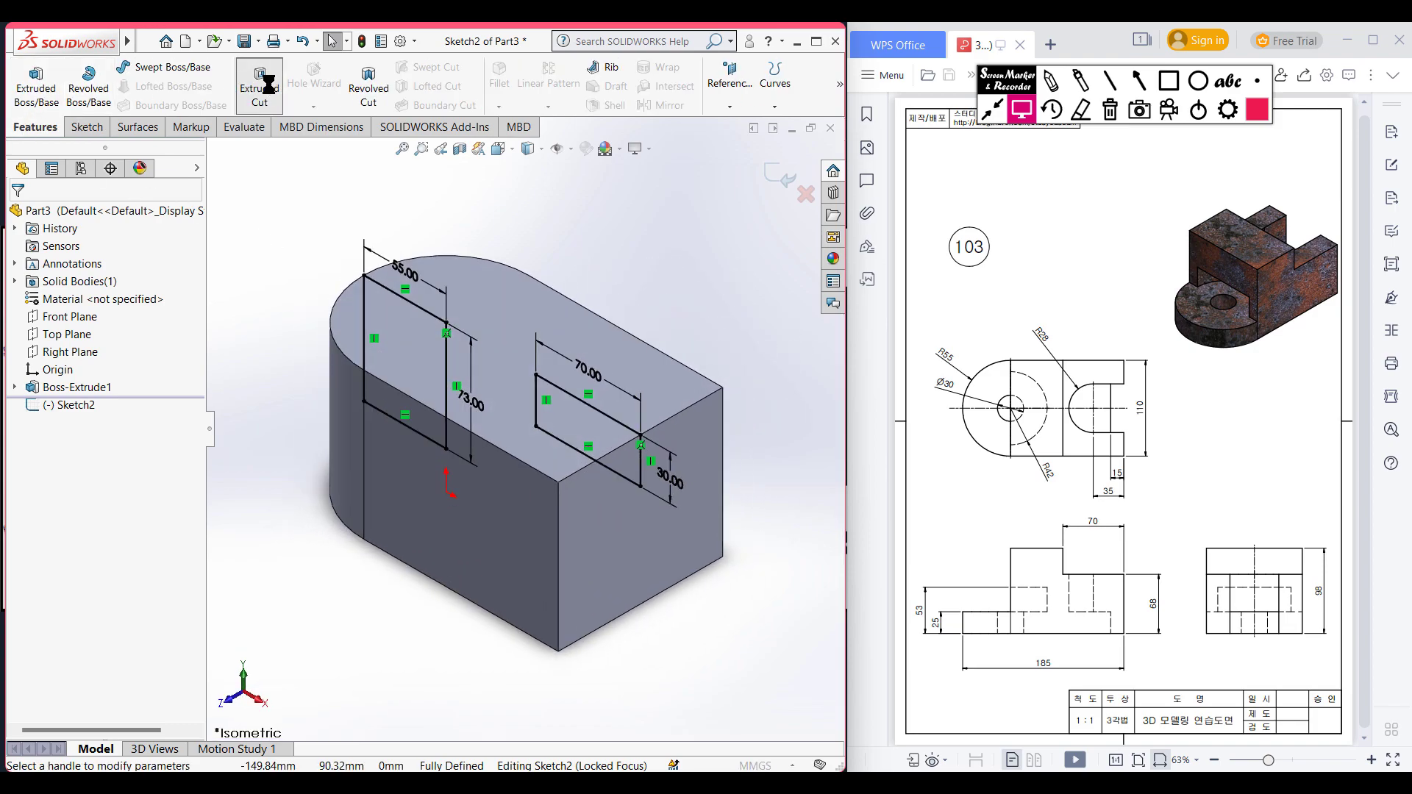
click(129, 319)
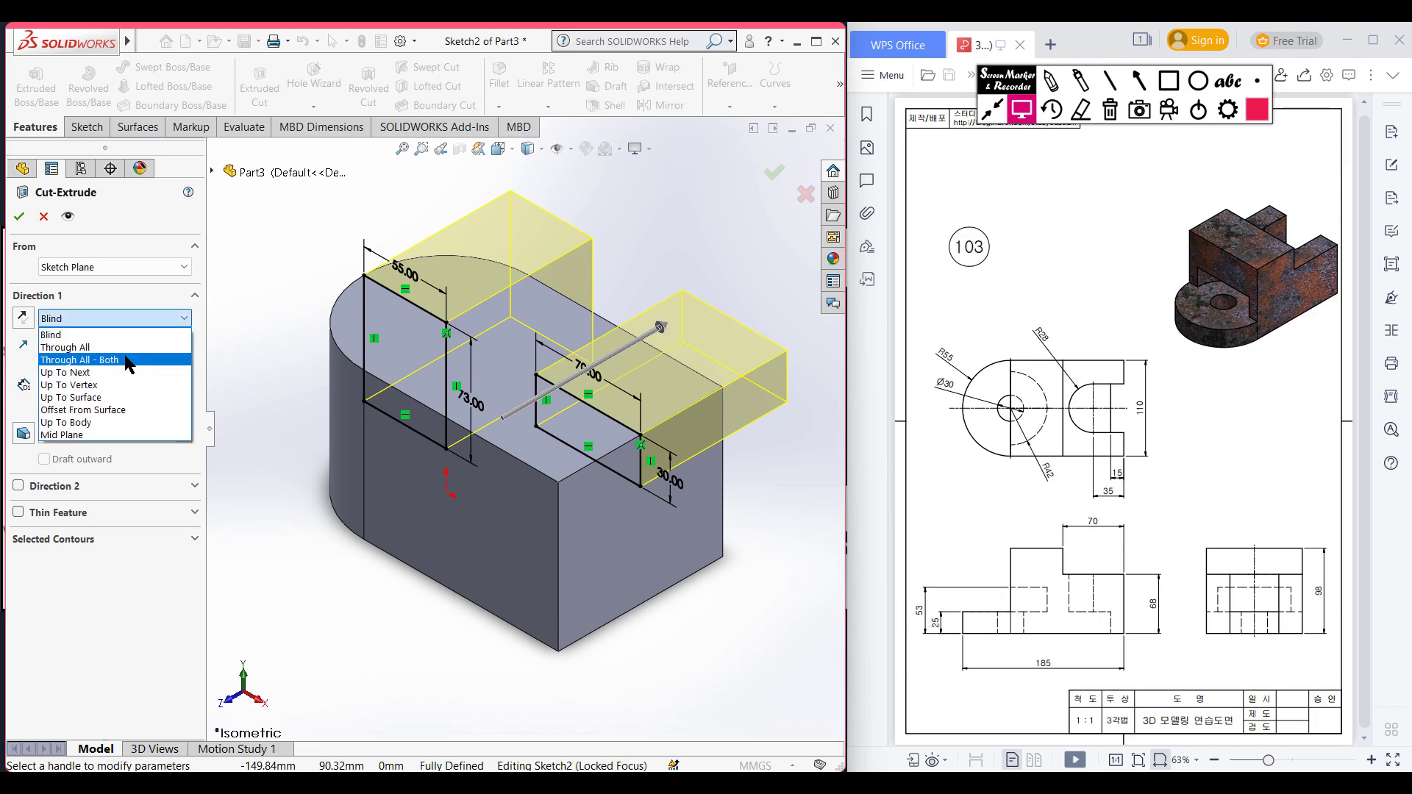
click(124, 360)
click(14, 219)
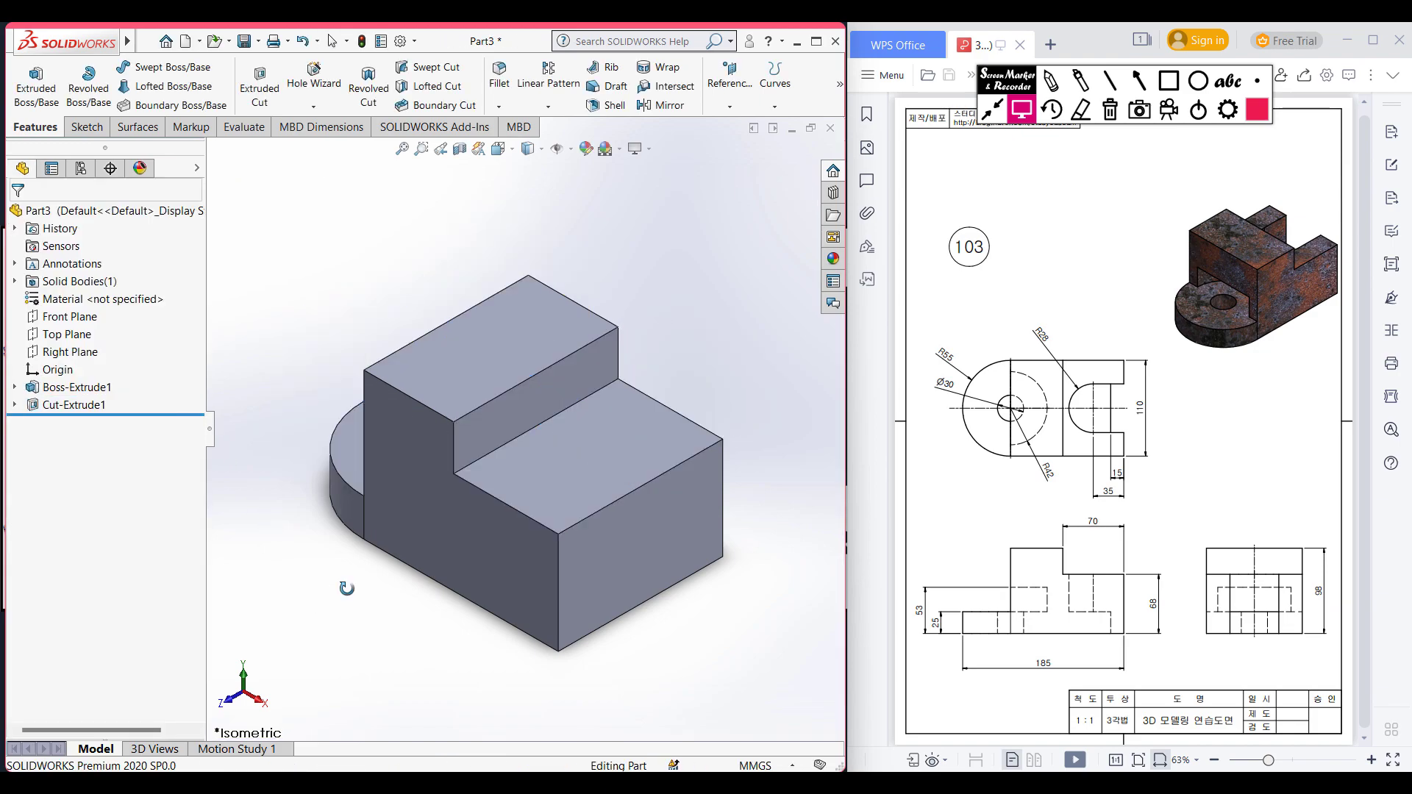
middle_drag(346, 583, 372, 611)
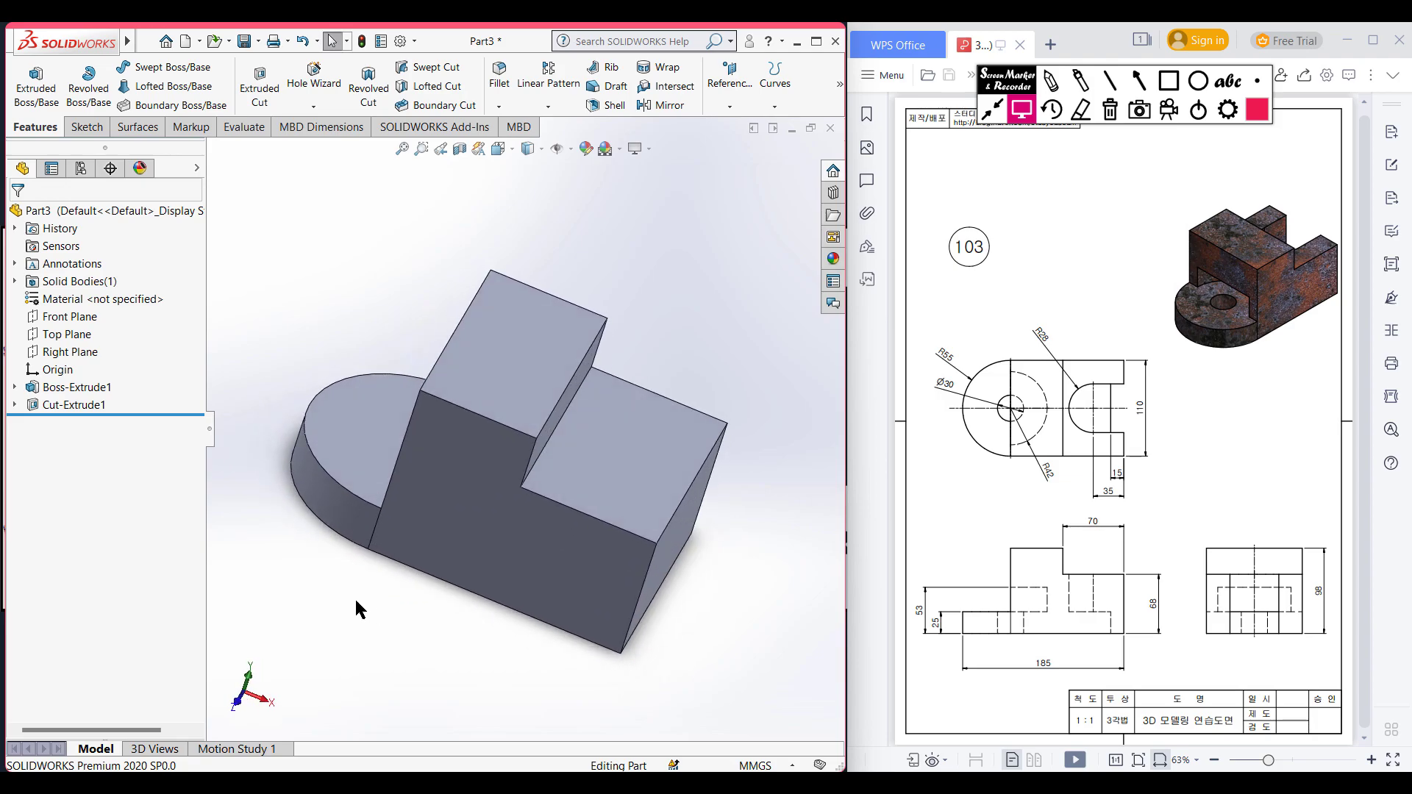
key(ctrl+7)
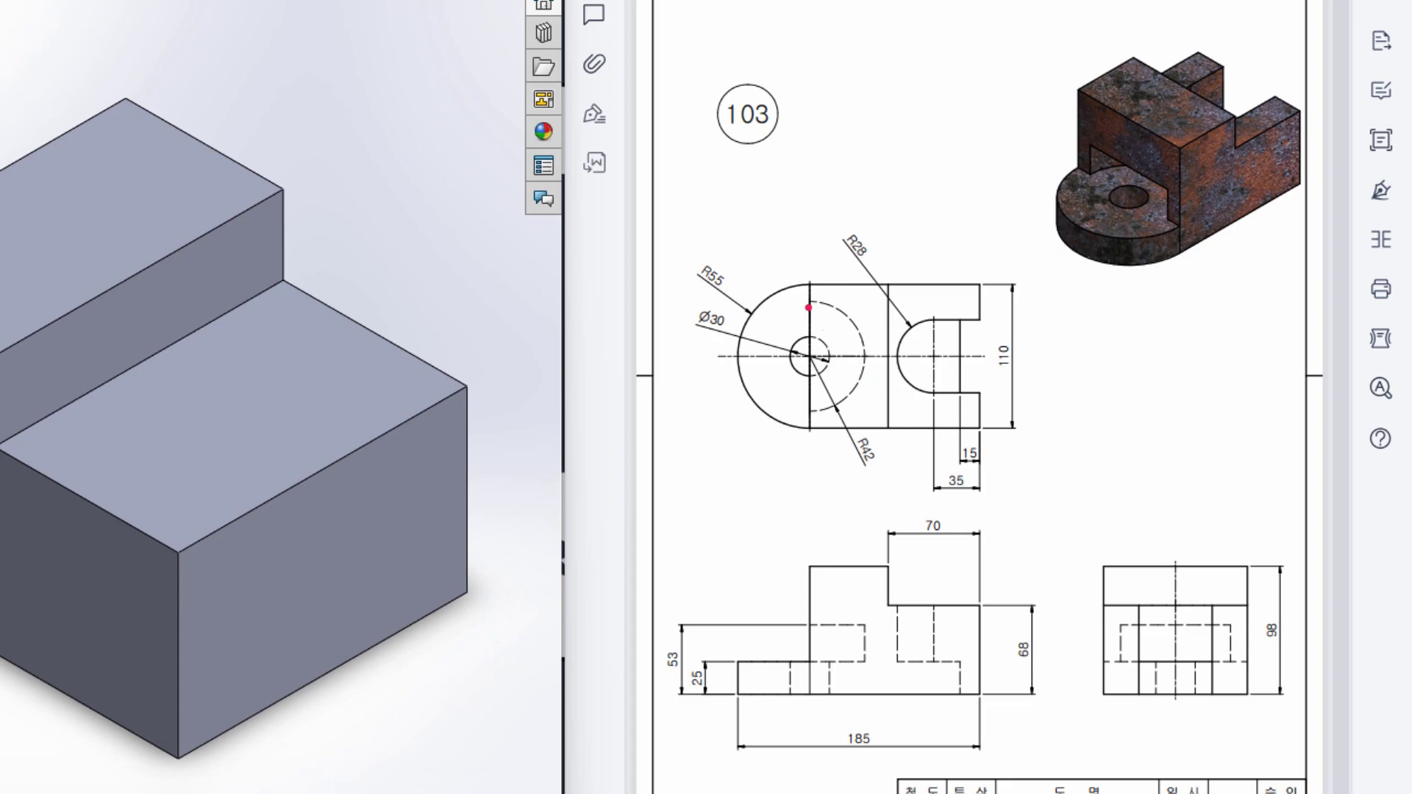
mouse_move(815, 301)
mouse_down()
mouse_move(862, 329)
mouse_move(865, 371)
mouse_move(825, 414)
mouse_up()
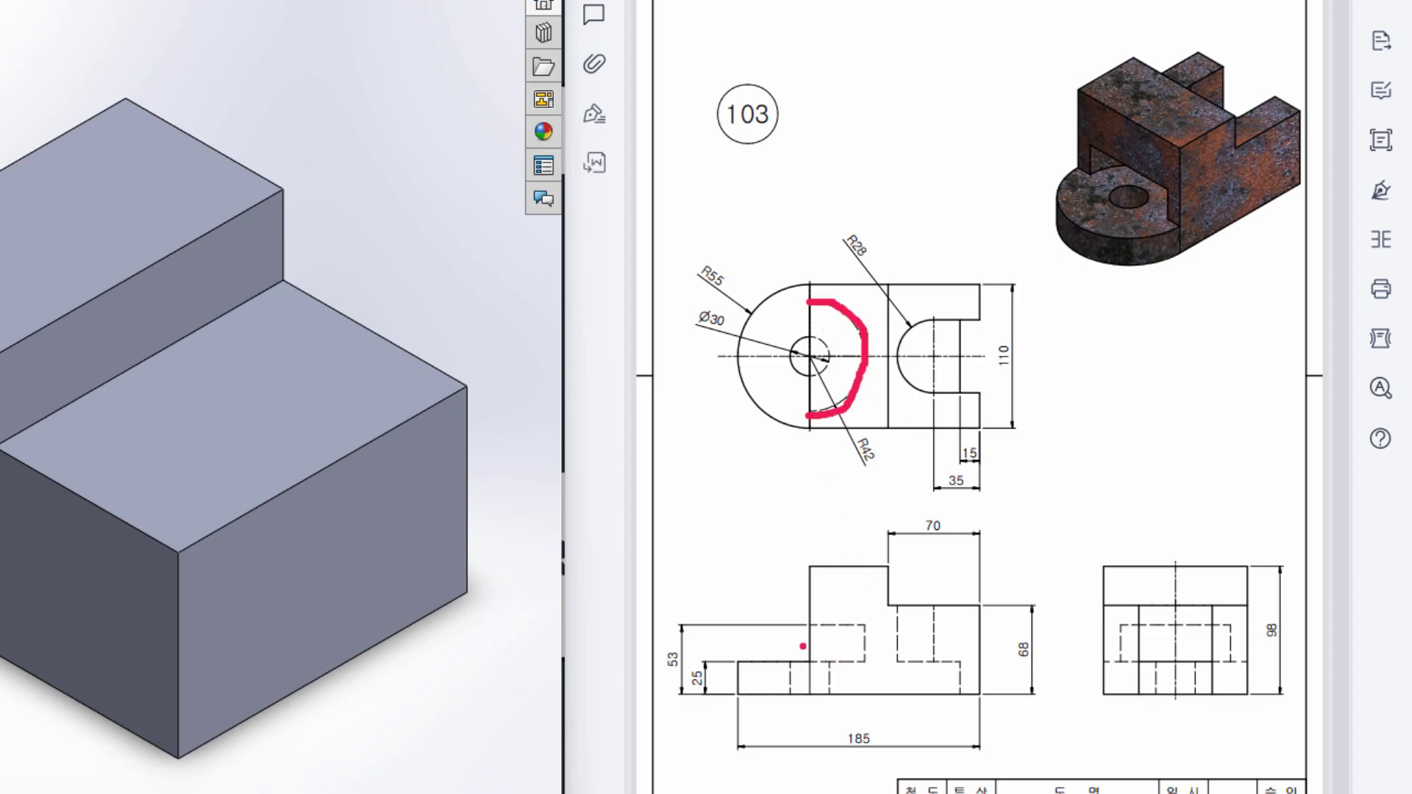
mouse_move(812, 627)
mouse_down()
mouse_move(865, 629)
mouse_move(868, 657)
mouse_move(818, 662)
mouse_up()
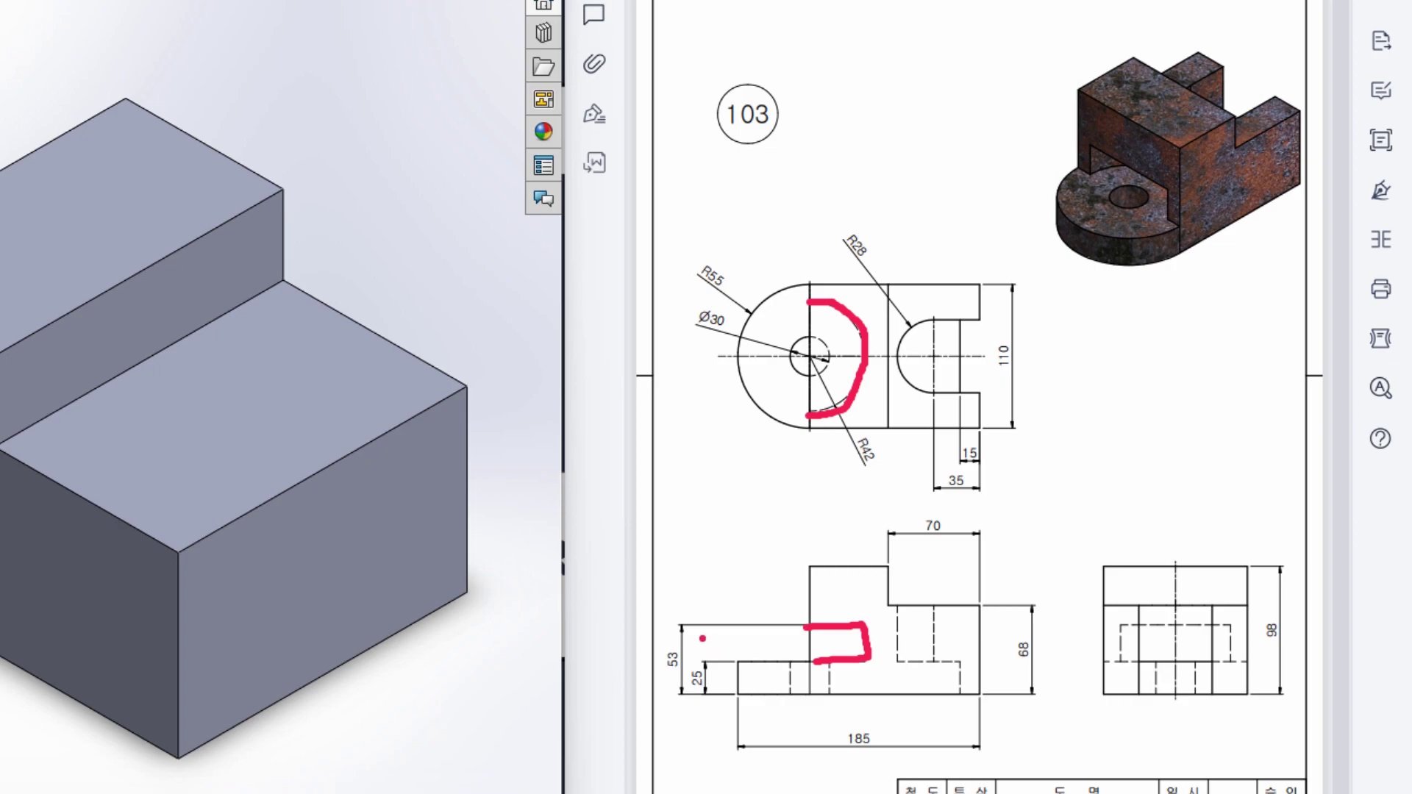
mouse_move(703, 638)
mouse_down()
mouse_move(665, 647)
mouse_move(644, 678)
mouse_move(679, 641)
mouse_move(703, 656)
mouse_move(680, 684)
mouse_move(722, 691)
mouse_move(707, 663)
mouse_up()
drag(779, 333, 776, 364)
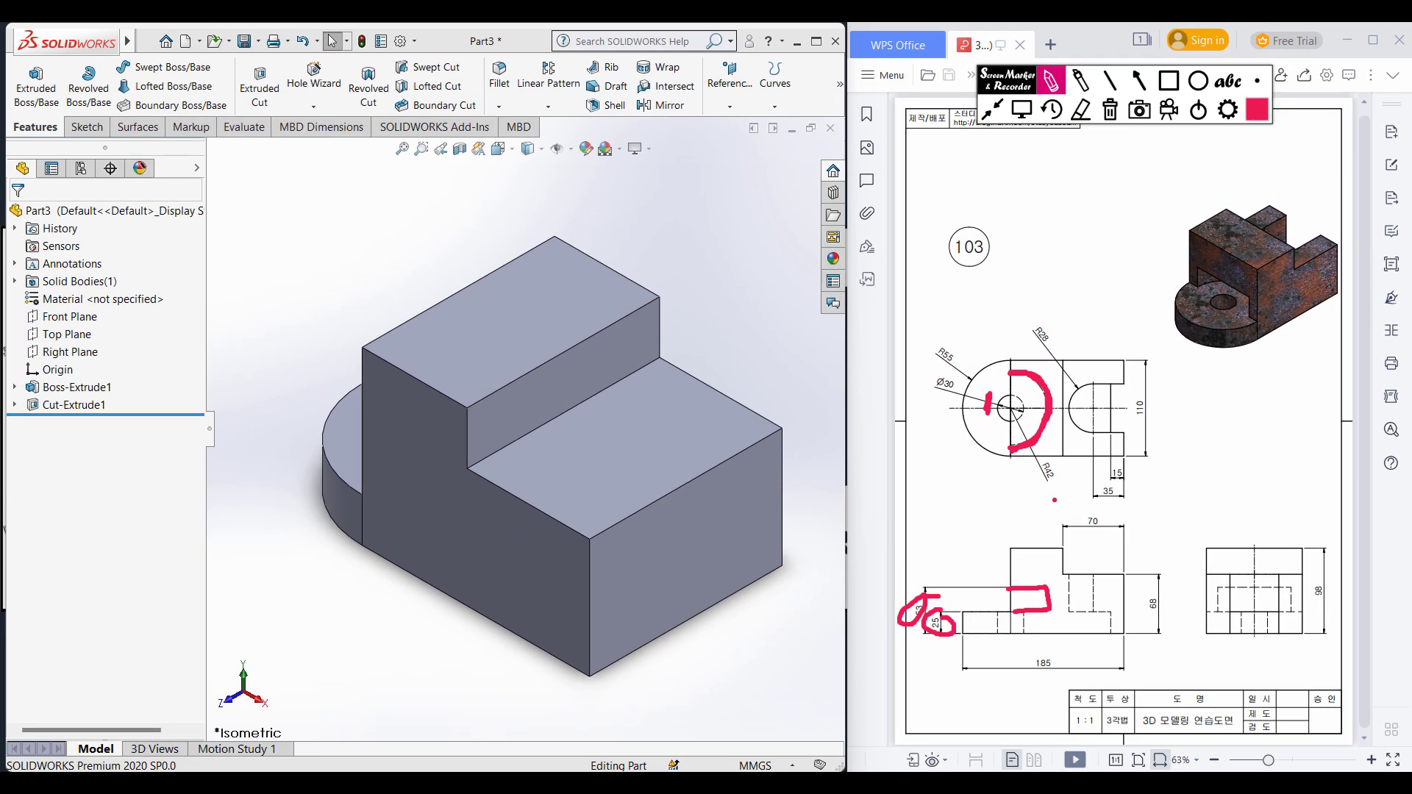
click(1109, 109)
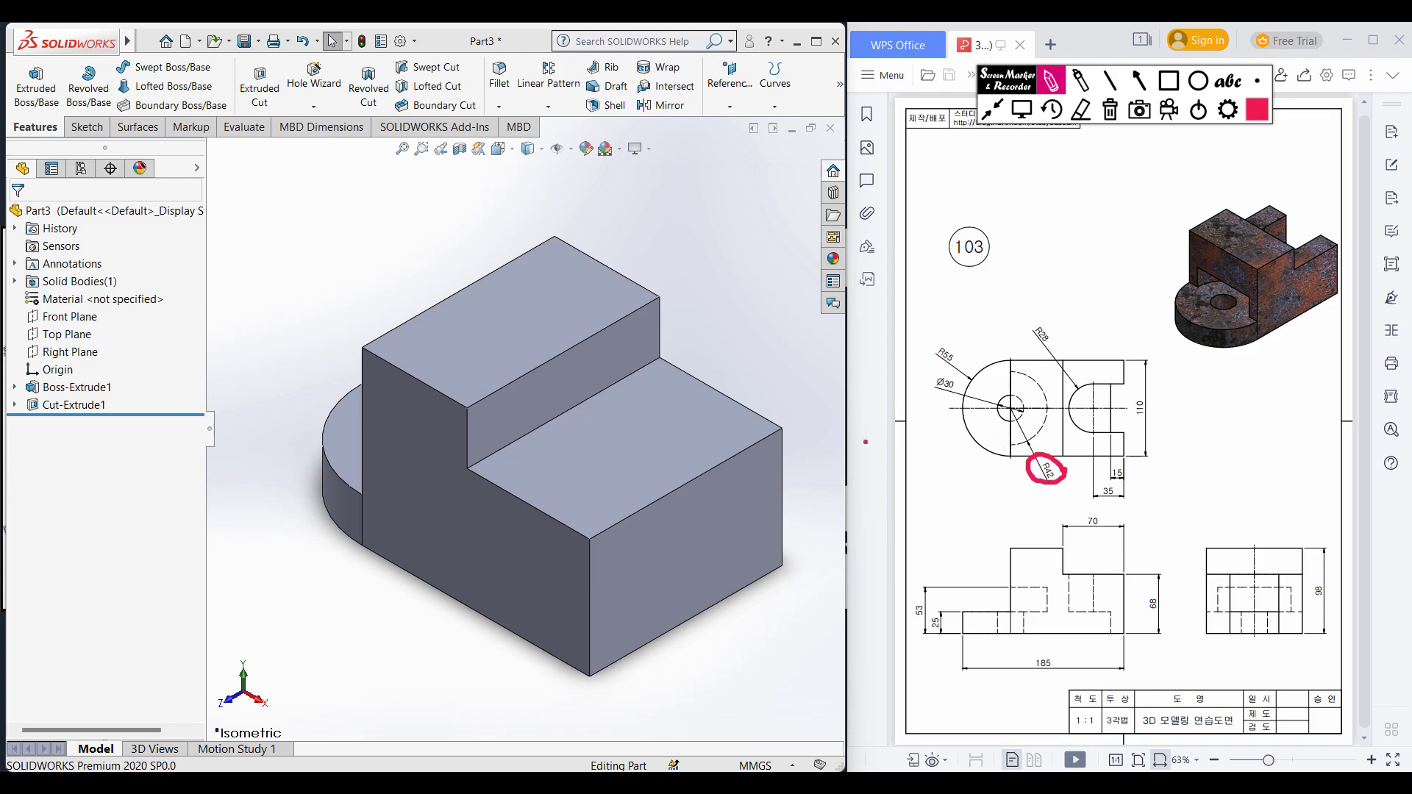
- Clear the markup and start a sketch on the rounded base's flat face
click(1109, 108)
click(1021, 109)
middle_drag(289, 528, 409, 432)
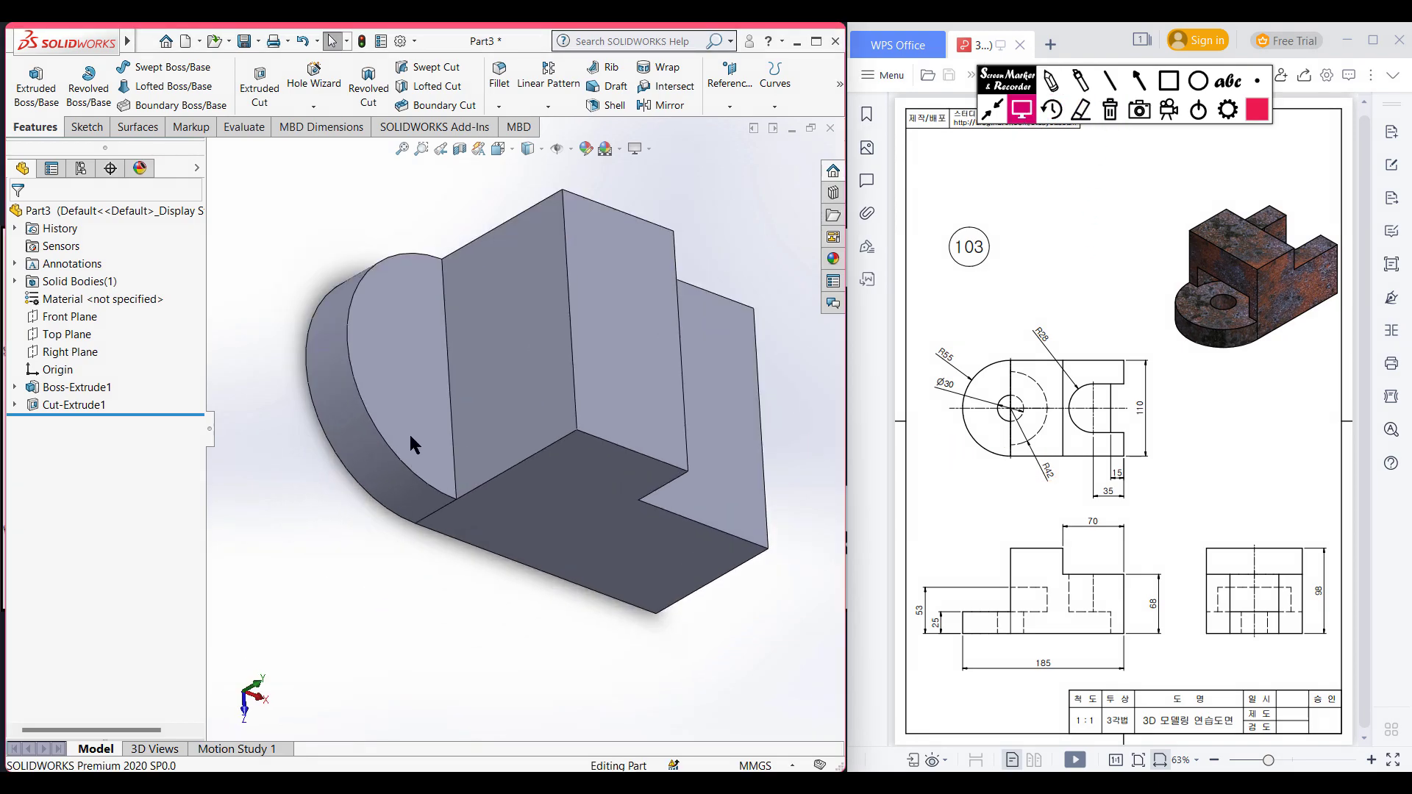
click(406, 413)
right_click(393, 390)
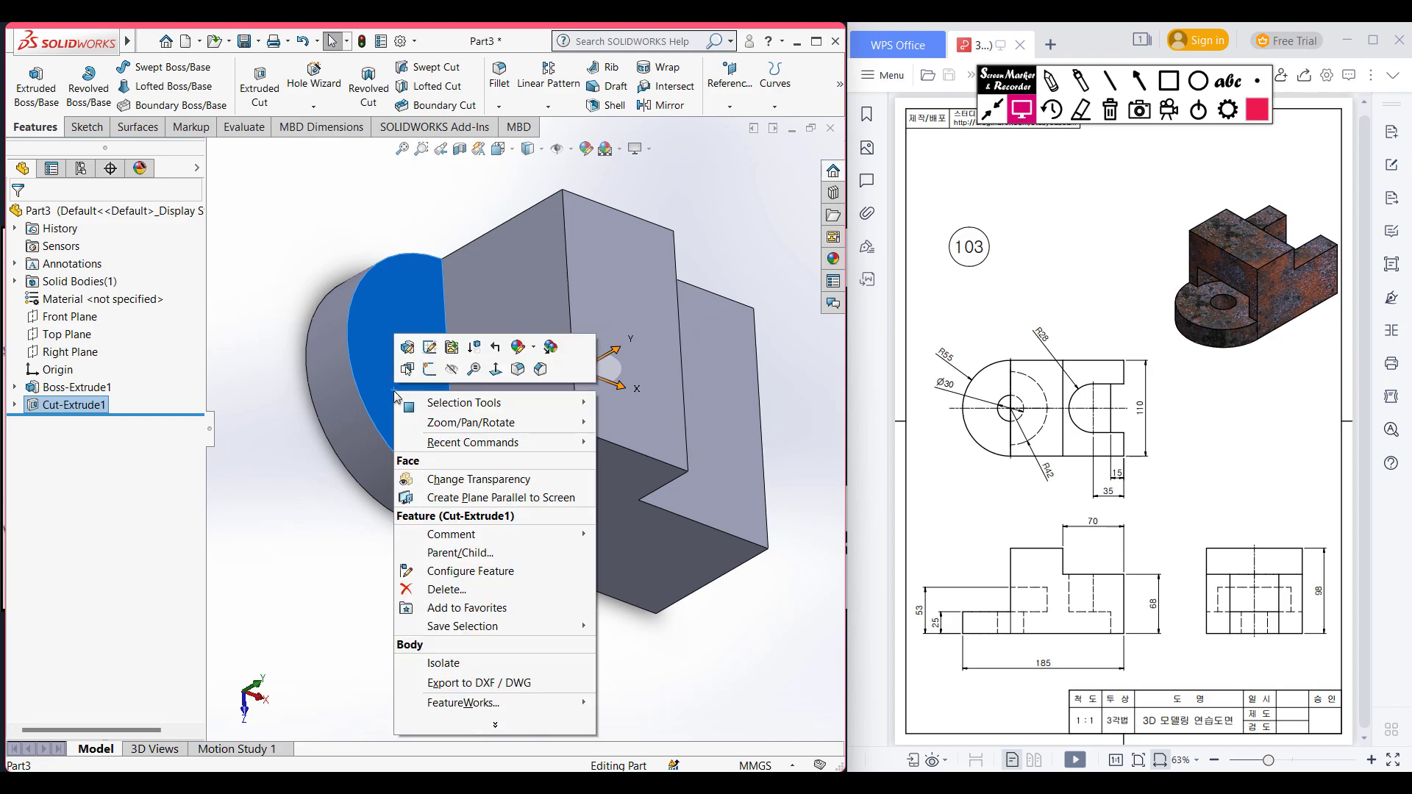
click(429, 362)
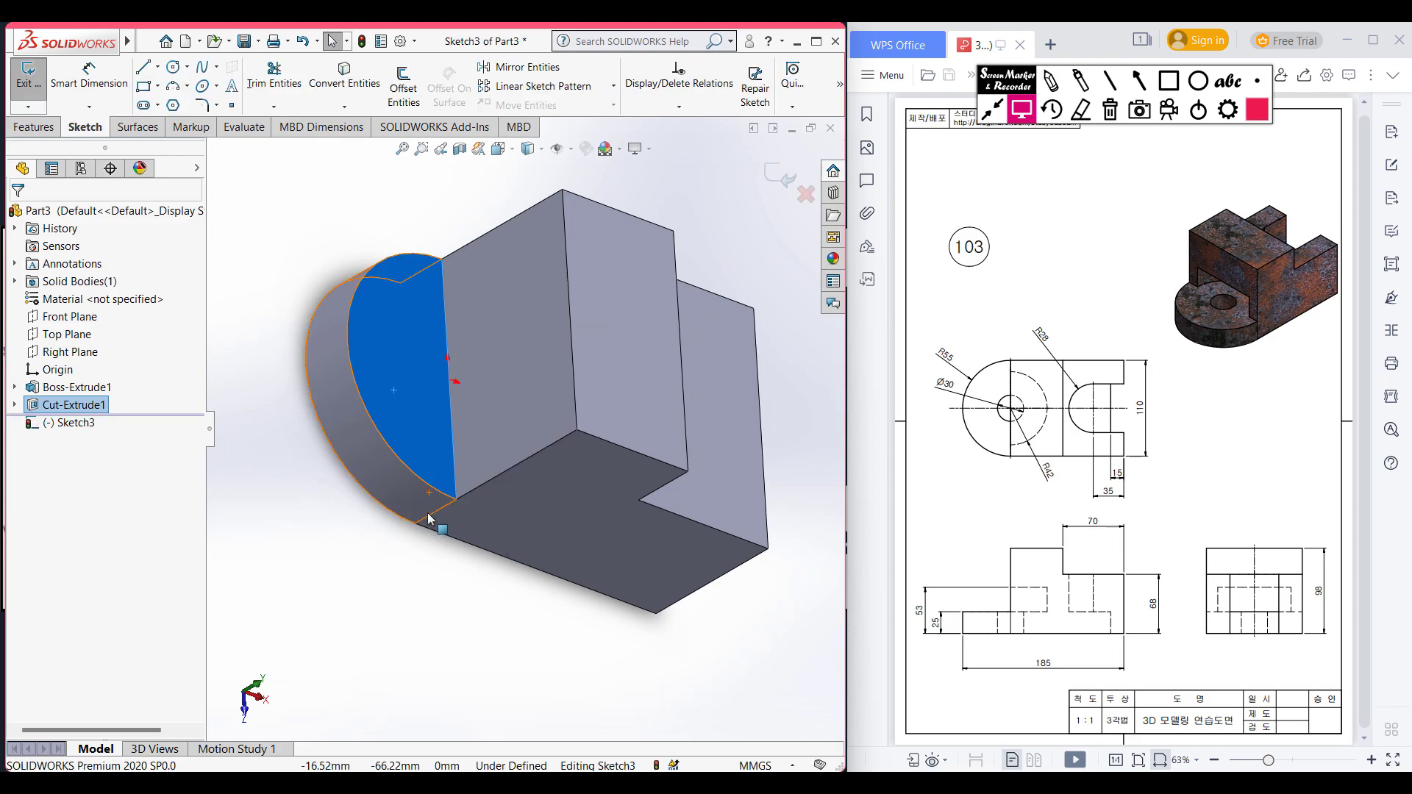
key(ctrl+8)
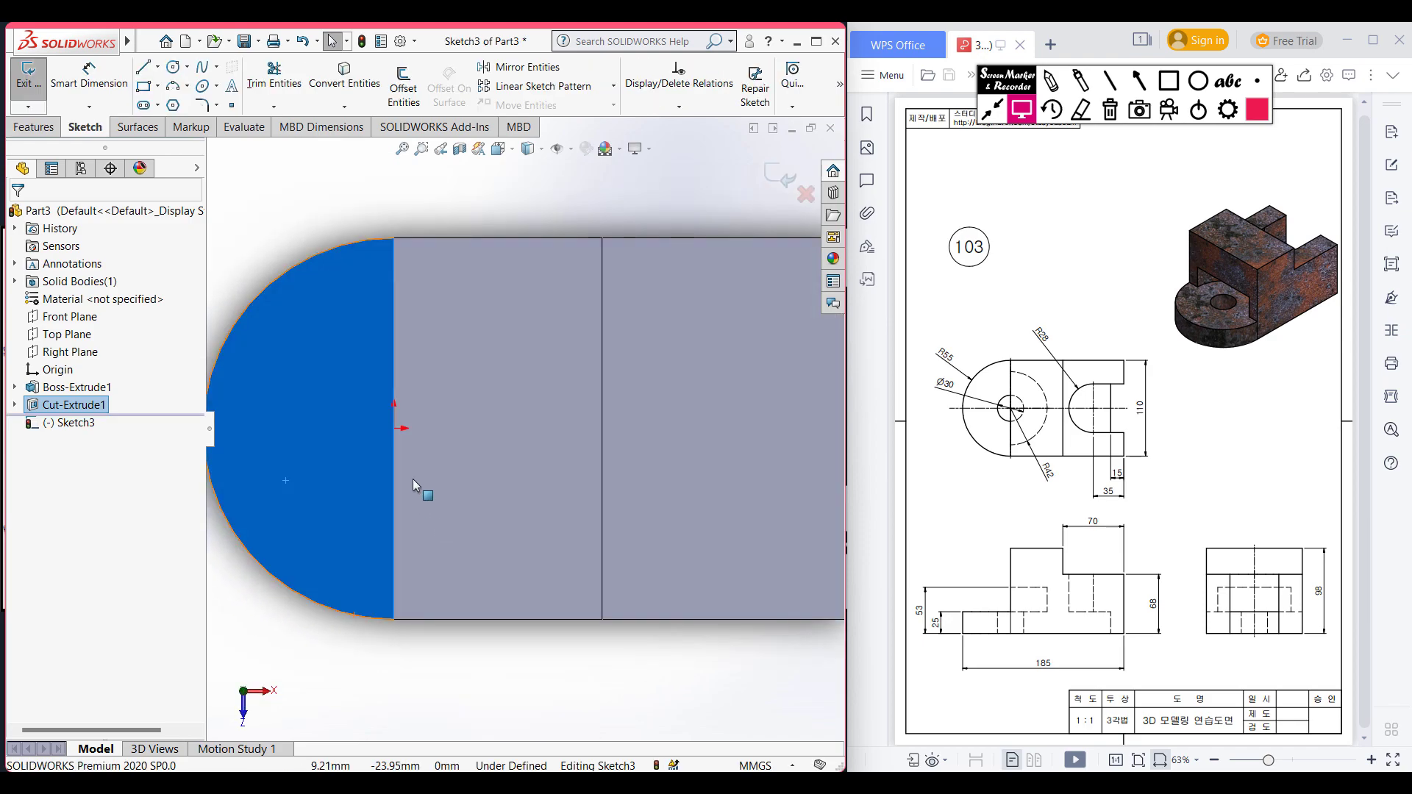
- Sketch an Ø84 (42*2) circle at the origin and begin an Extruded Cut with it
click(173, 67)
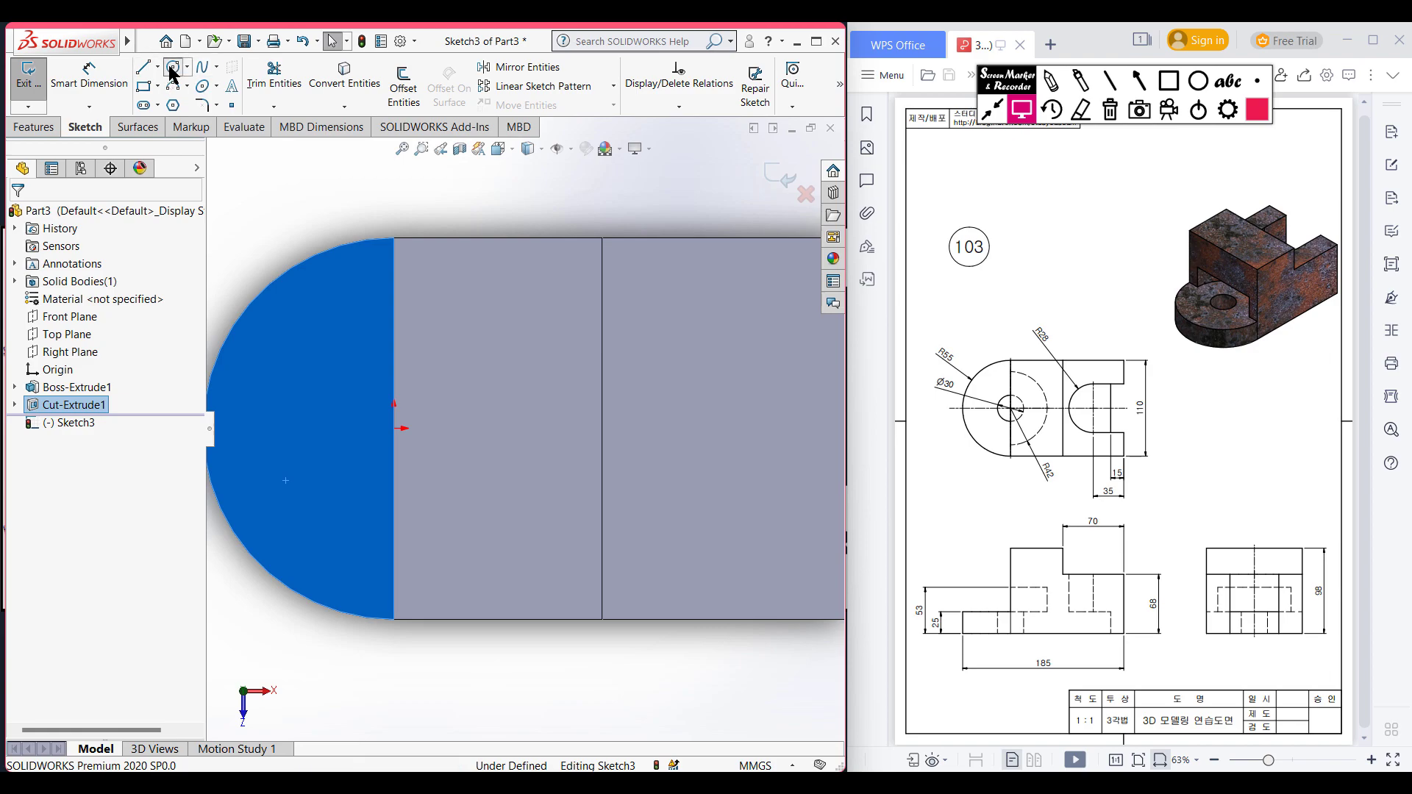
click(393, 427)
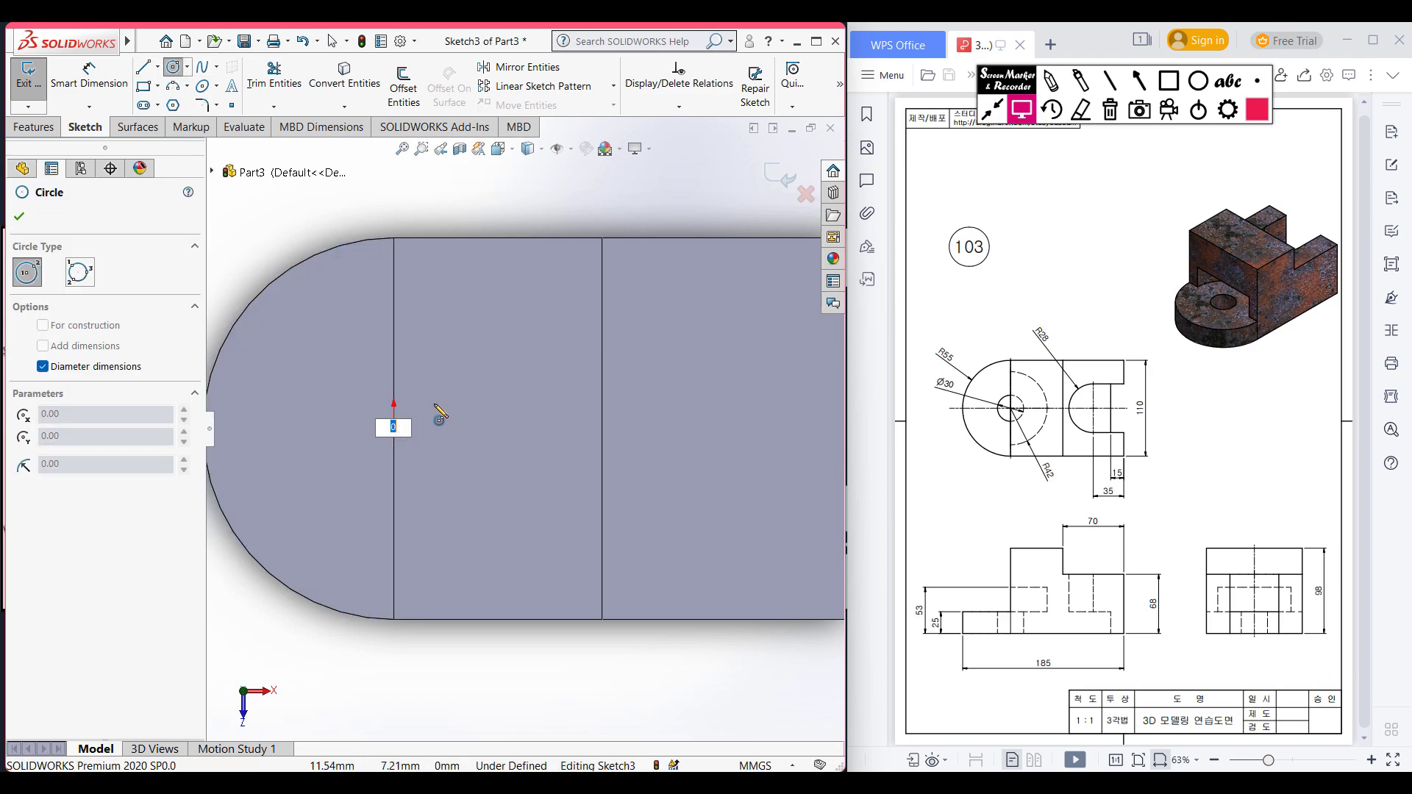
text(42*2)
key(Return)
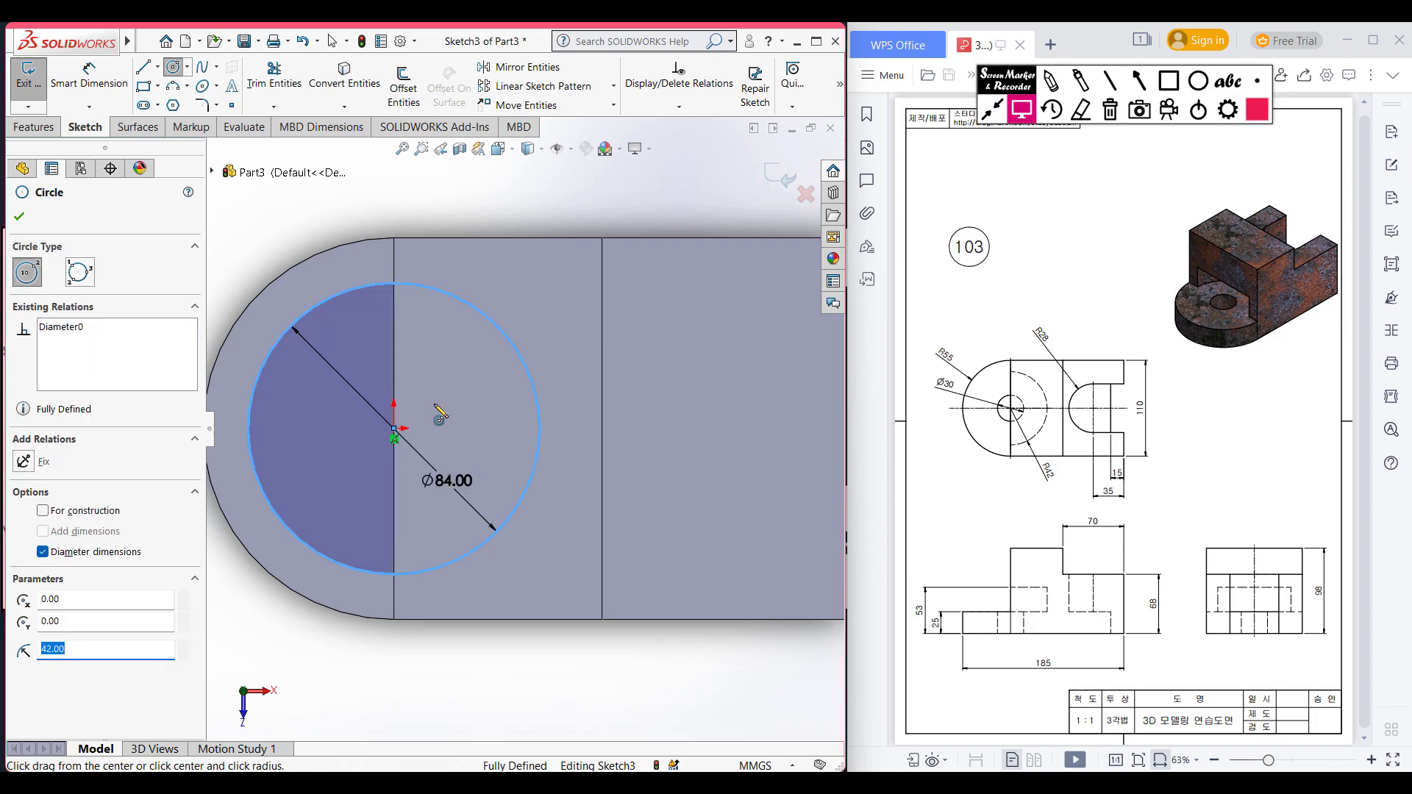
key(ctrl+7)
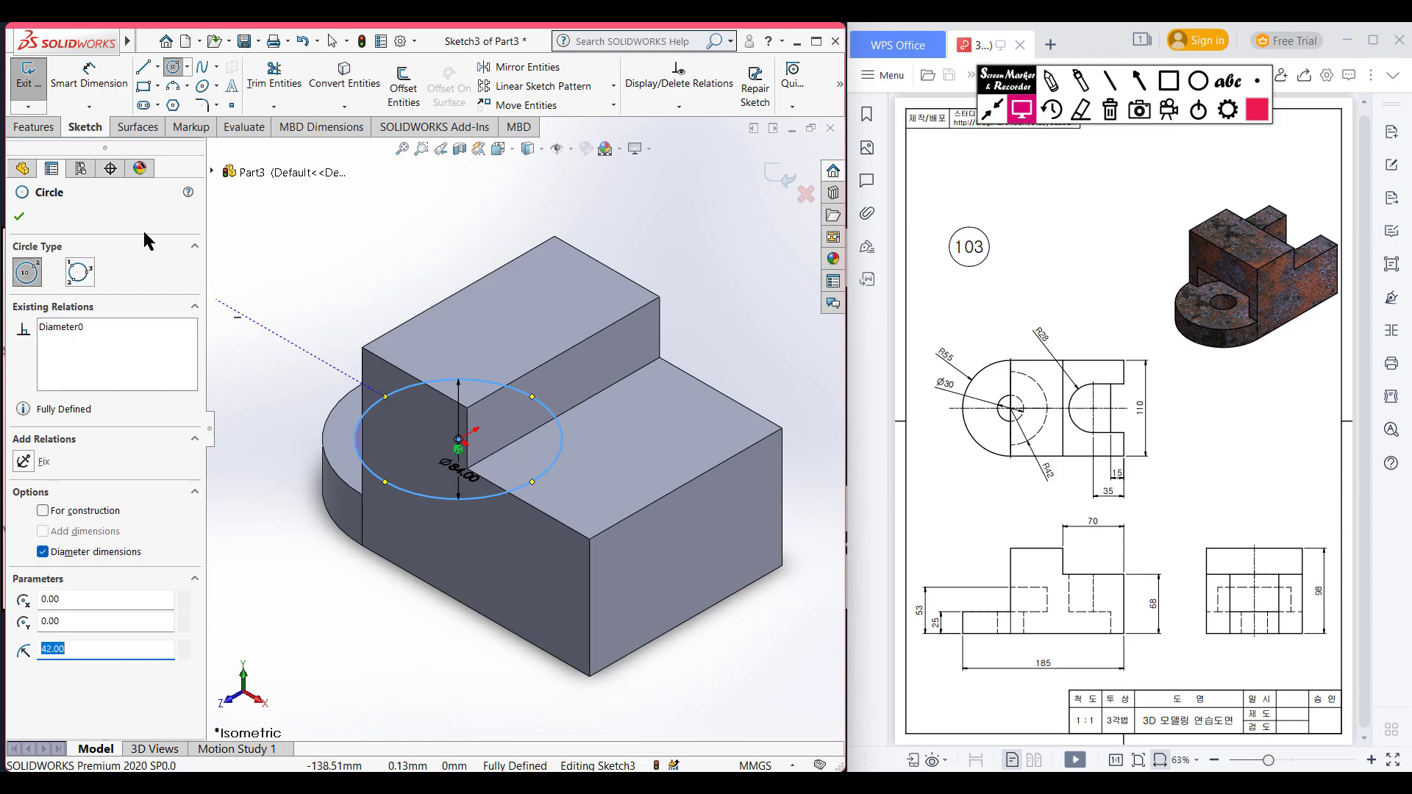
click(19, 216)
click(276, 305)
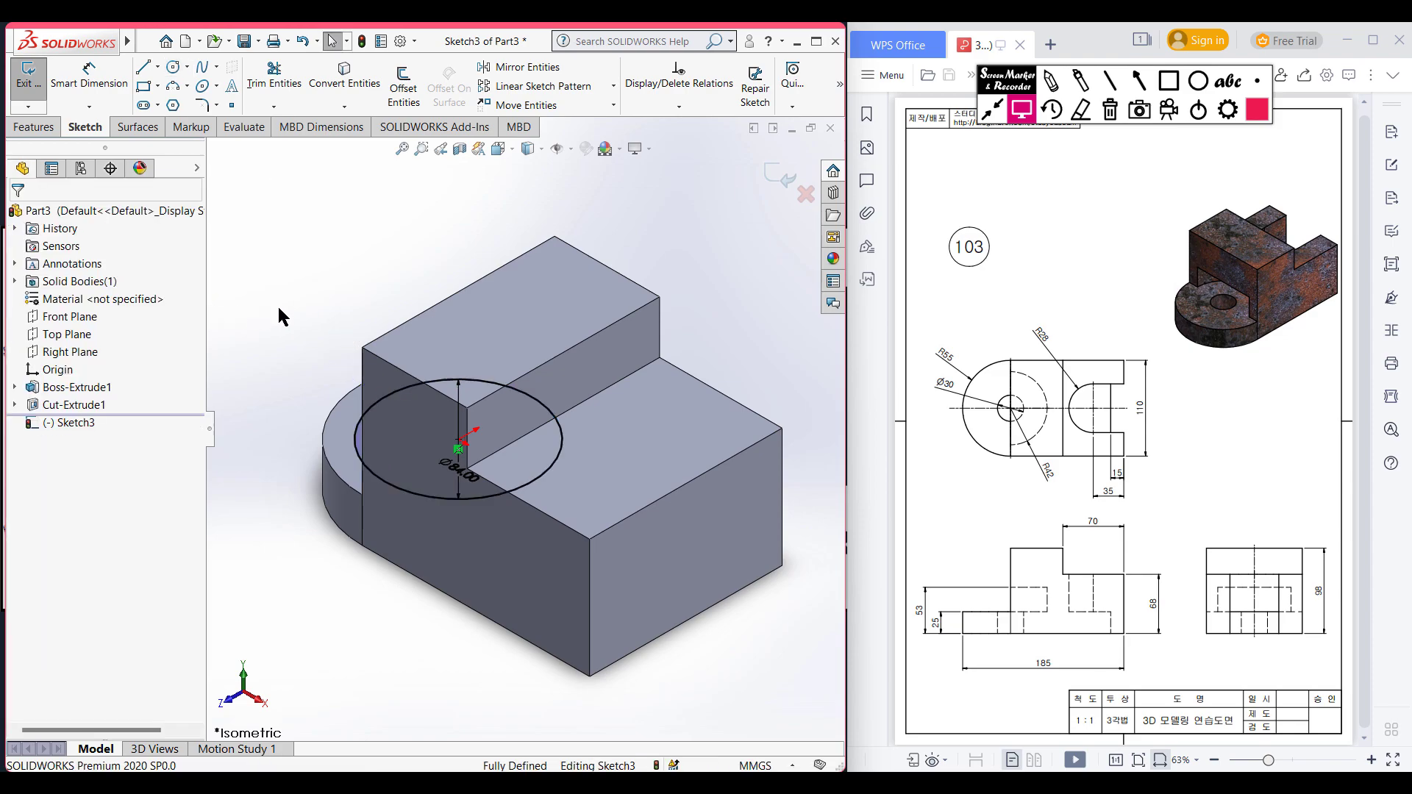
middle_drag(276, 305, 318, 384)
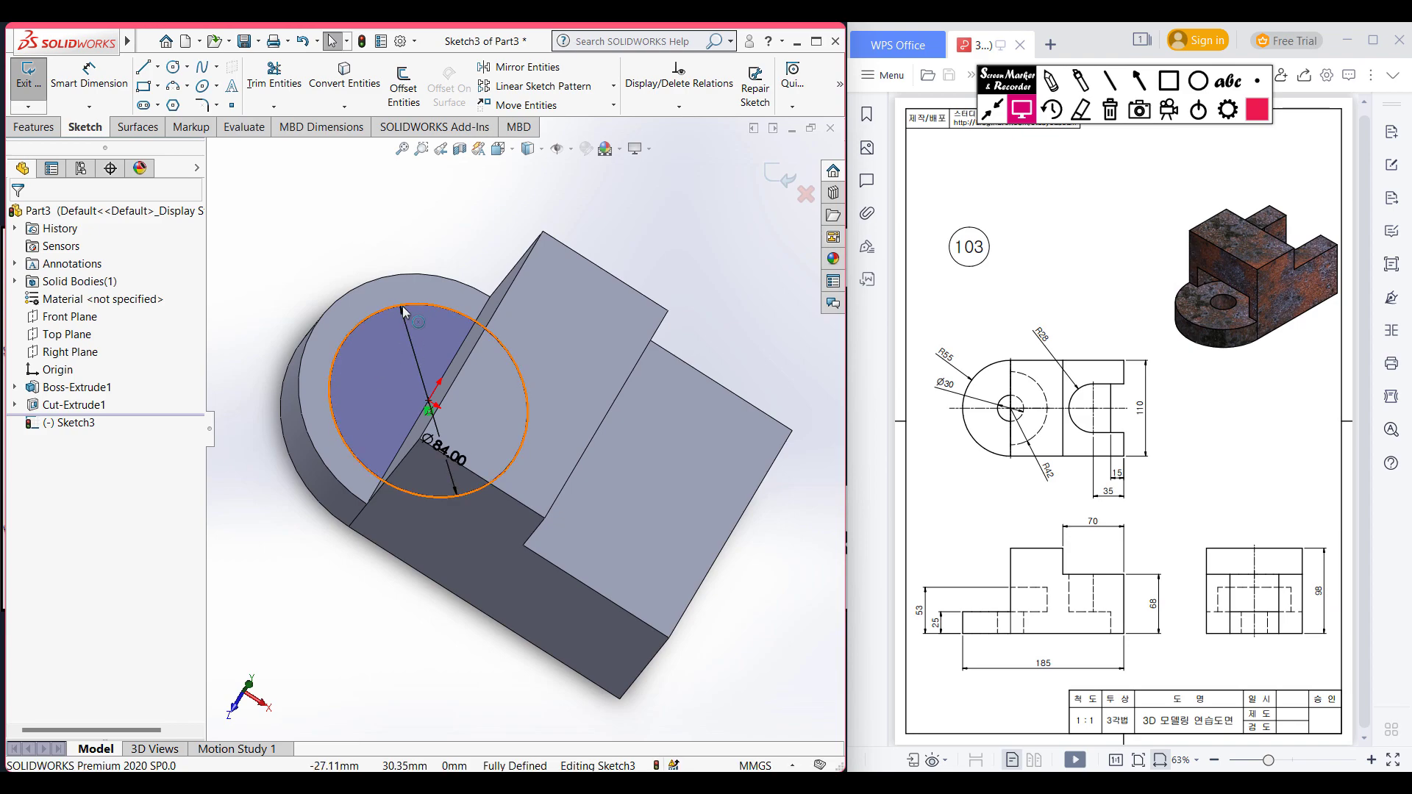
mouse_move(330, 532)
middle_down()
mouse_move(312, 536)
mouse_move(288, 492)
mouse_move(335, 507)
mouse_move(353, 536)
mouse_move(340, 564)
mouse_move(345, 547)
middle_up()
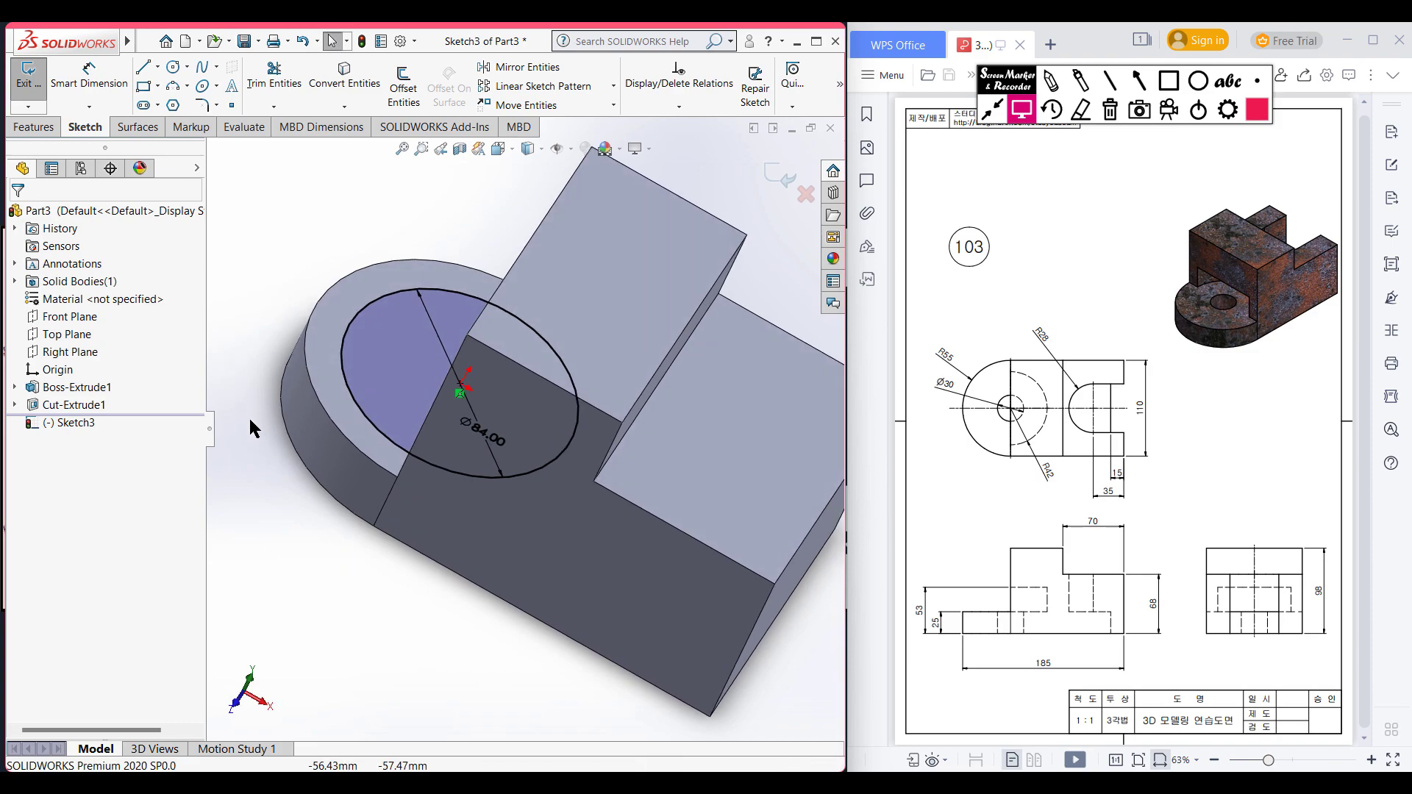
key(ctrl+7)
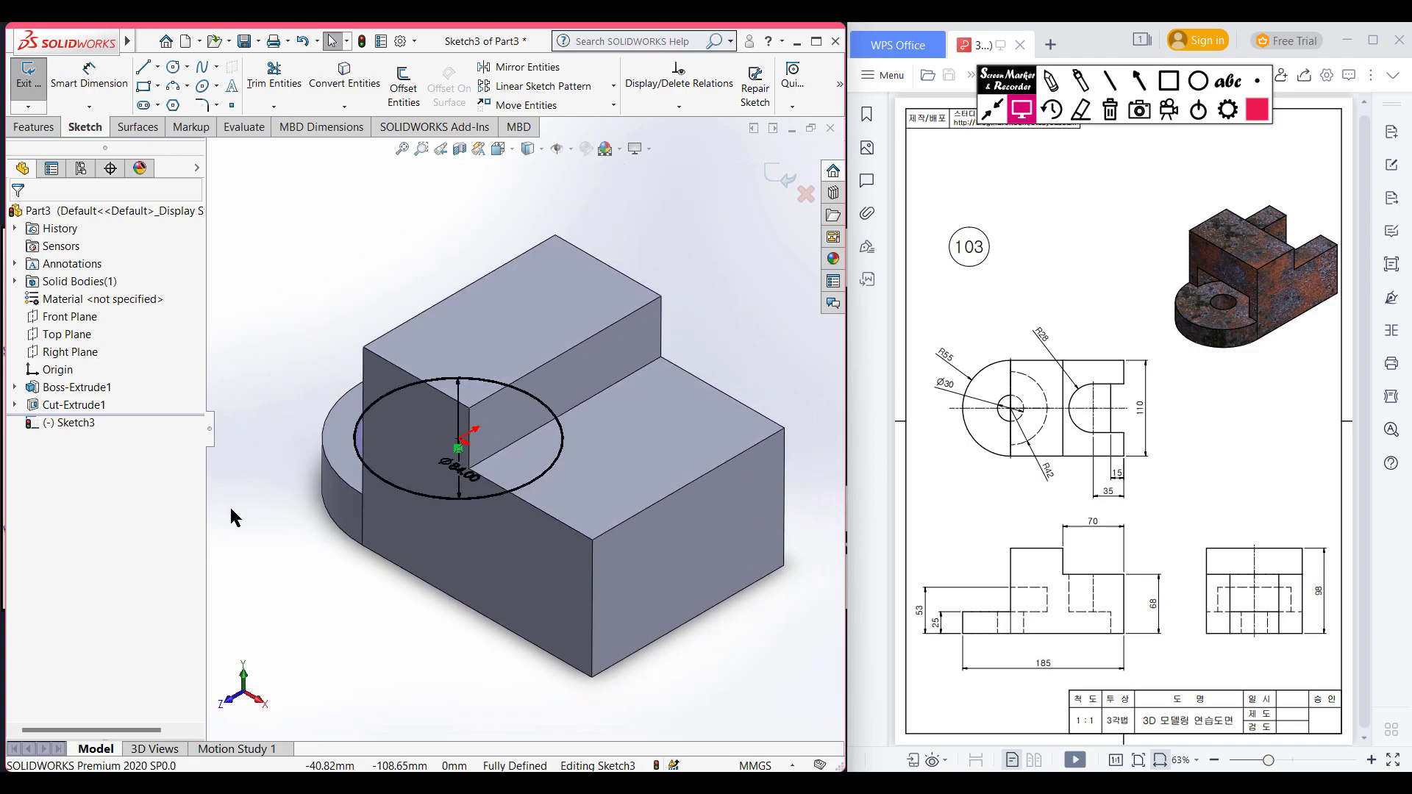
click(34, 127)
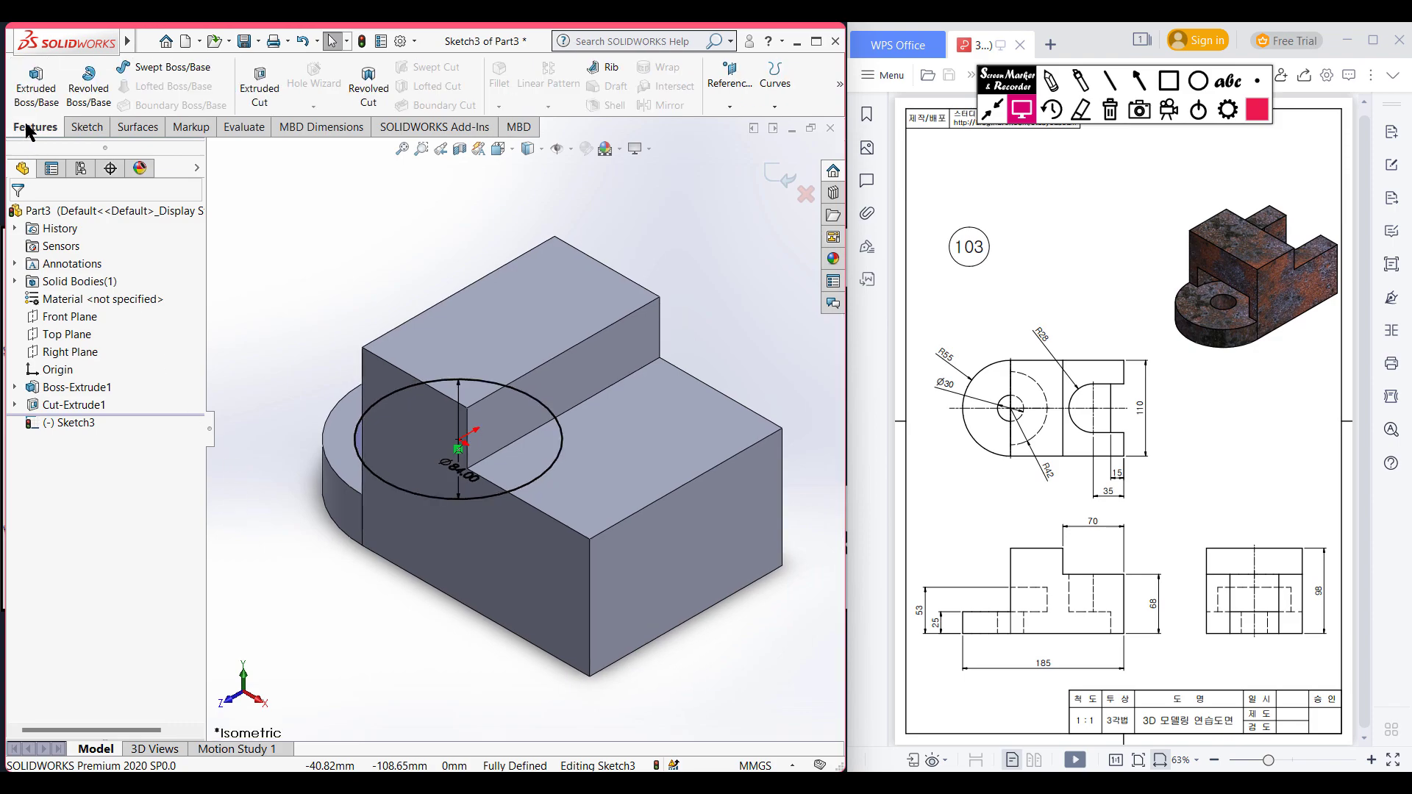
click(259, 87)
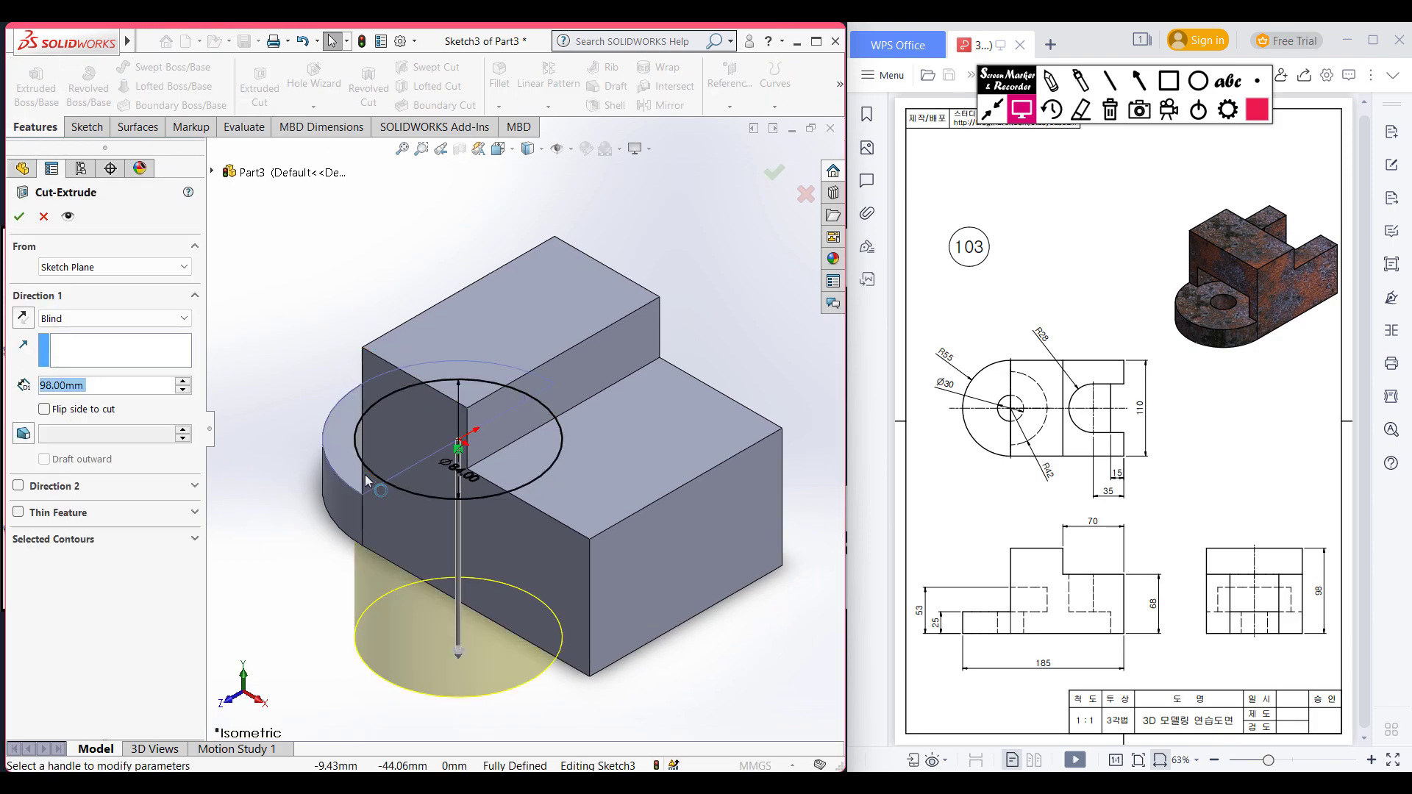
- Cut the Ø84 circle 28 mm (53-25) in the reversed direction as Cut-Extrude2
text(53)
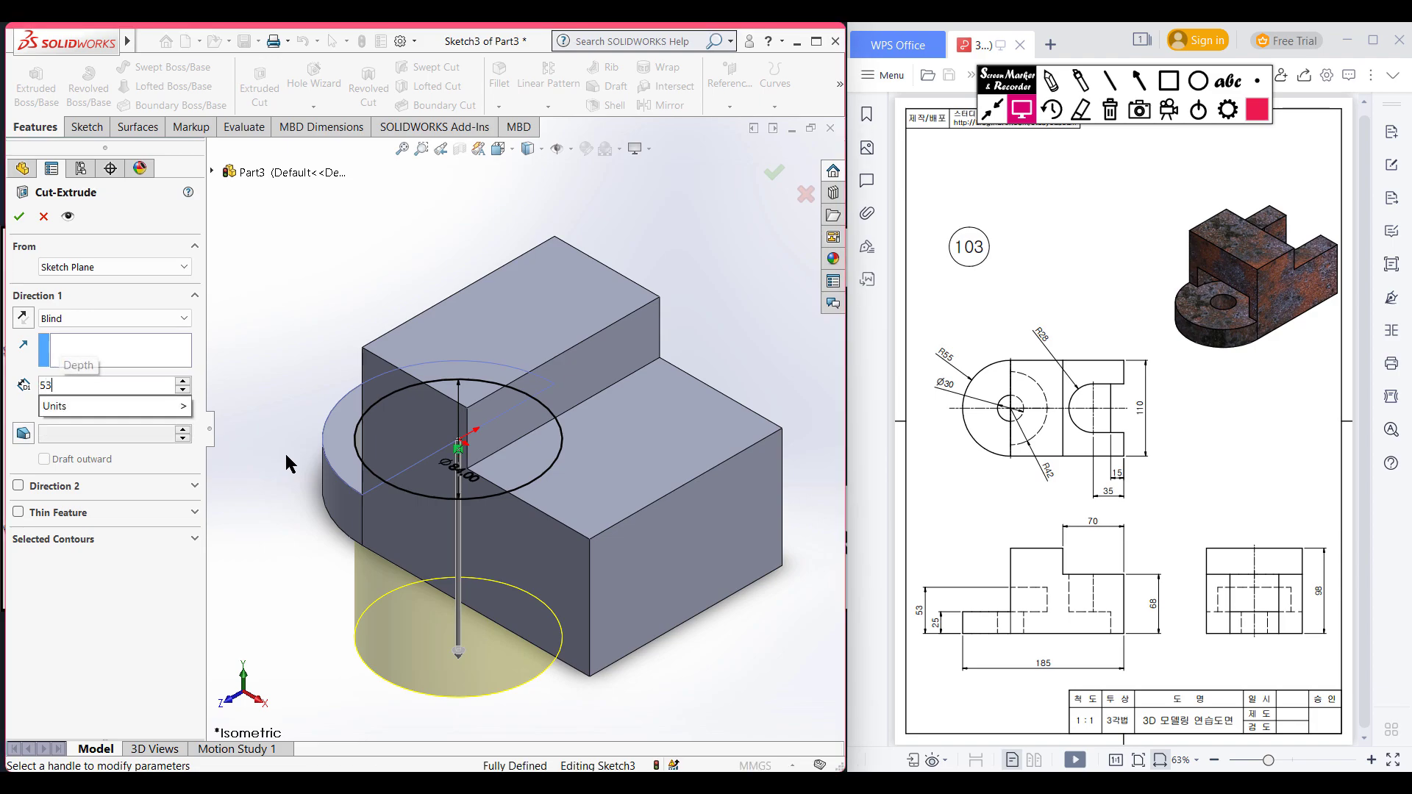
text(-25)
key(Return)
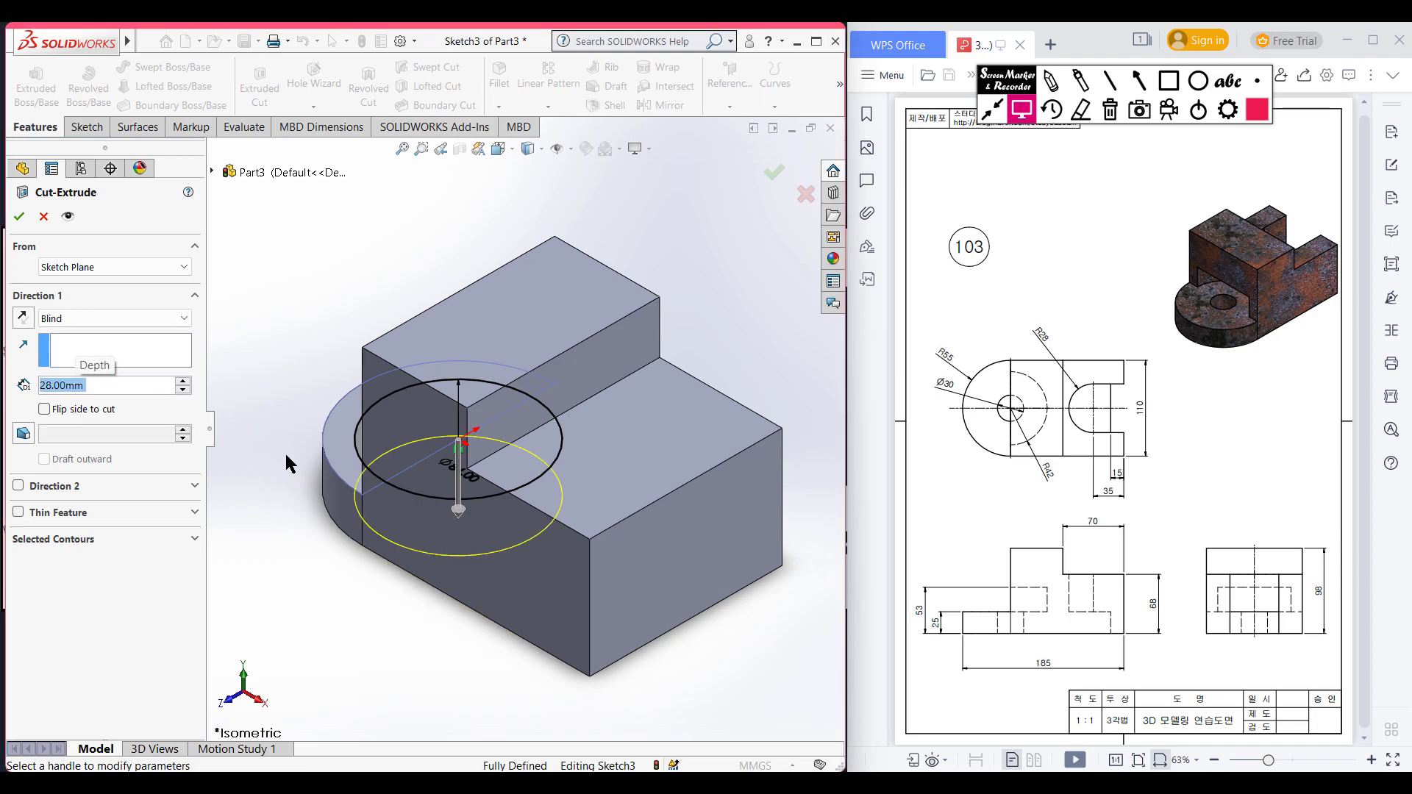
click(23, 317)
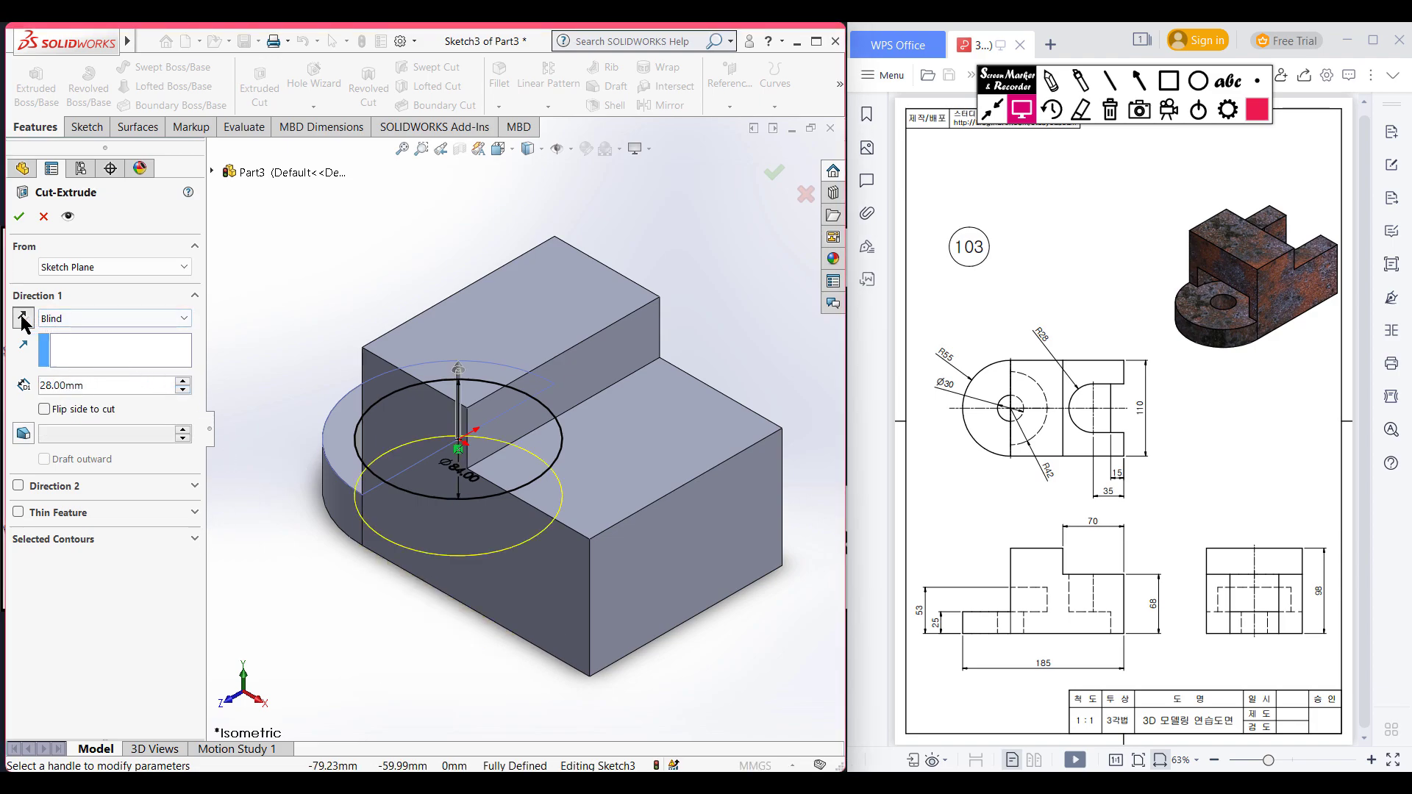
middle_drag(306, 352, 85, 204)
click(22, 214)
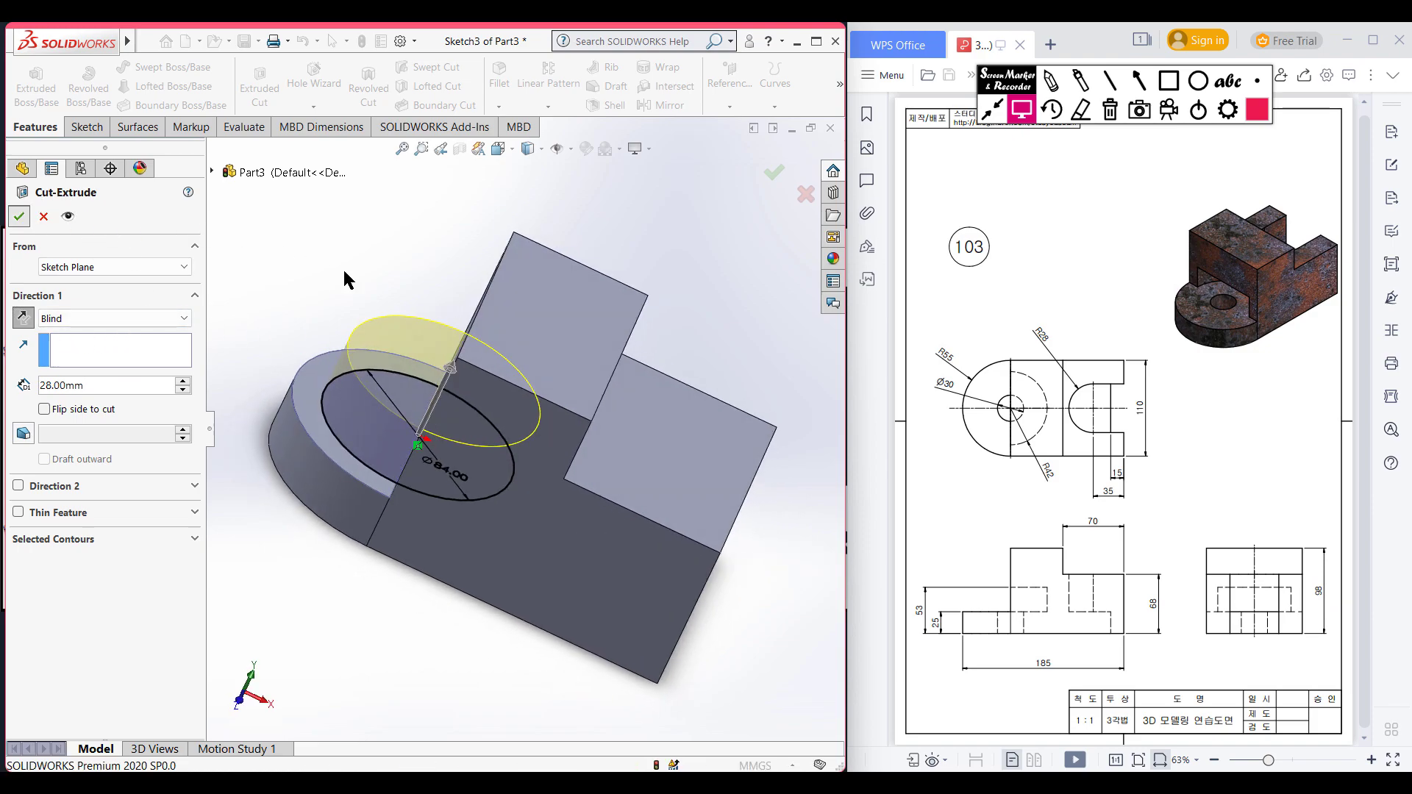
middle_drag(353, 266, 365, 296)
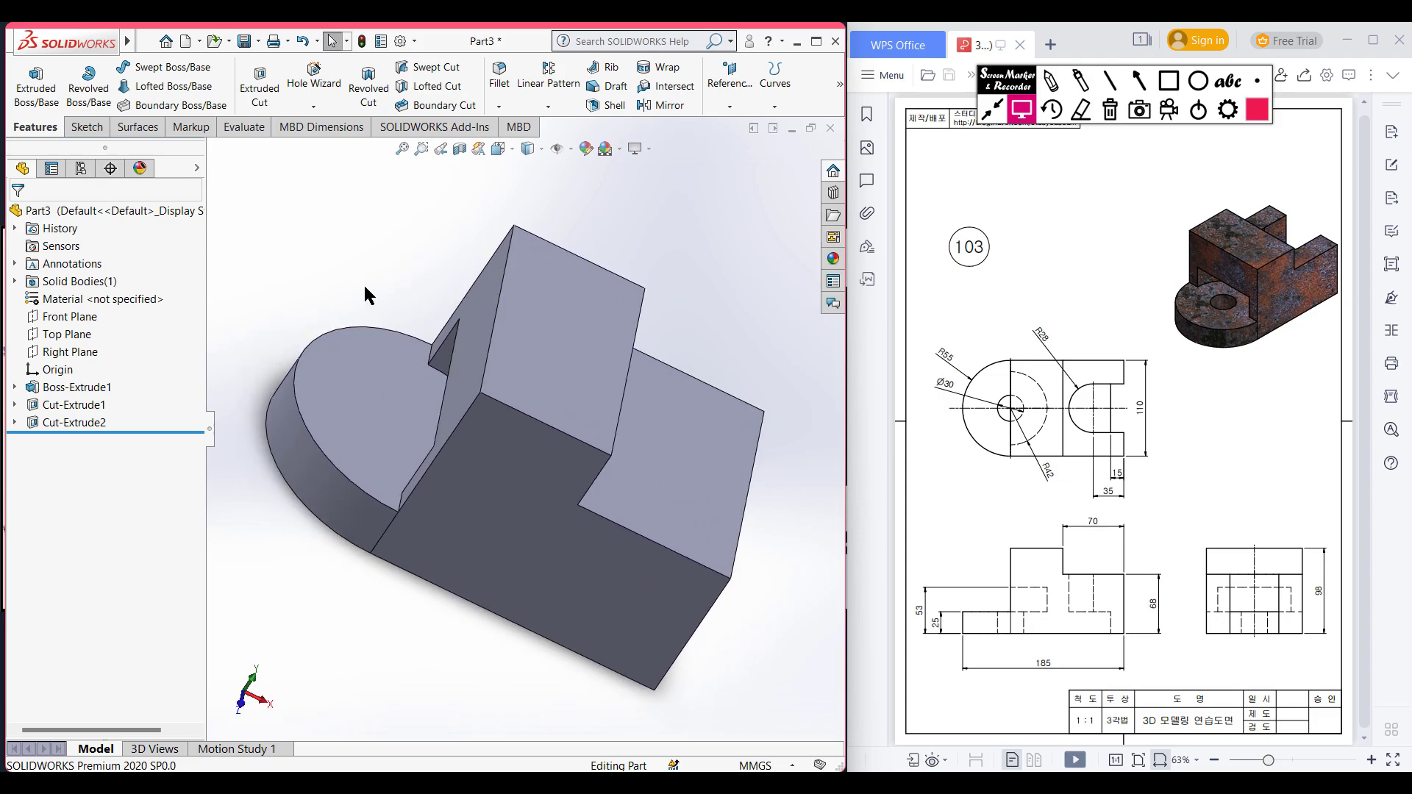
key(ctrl+7)
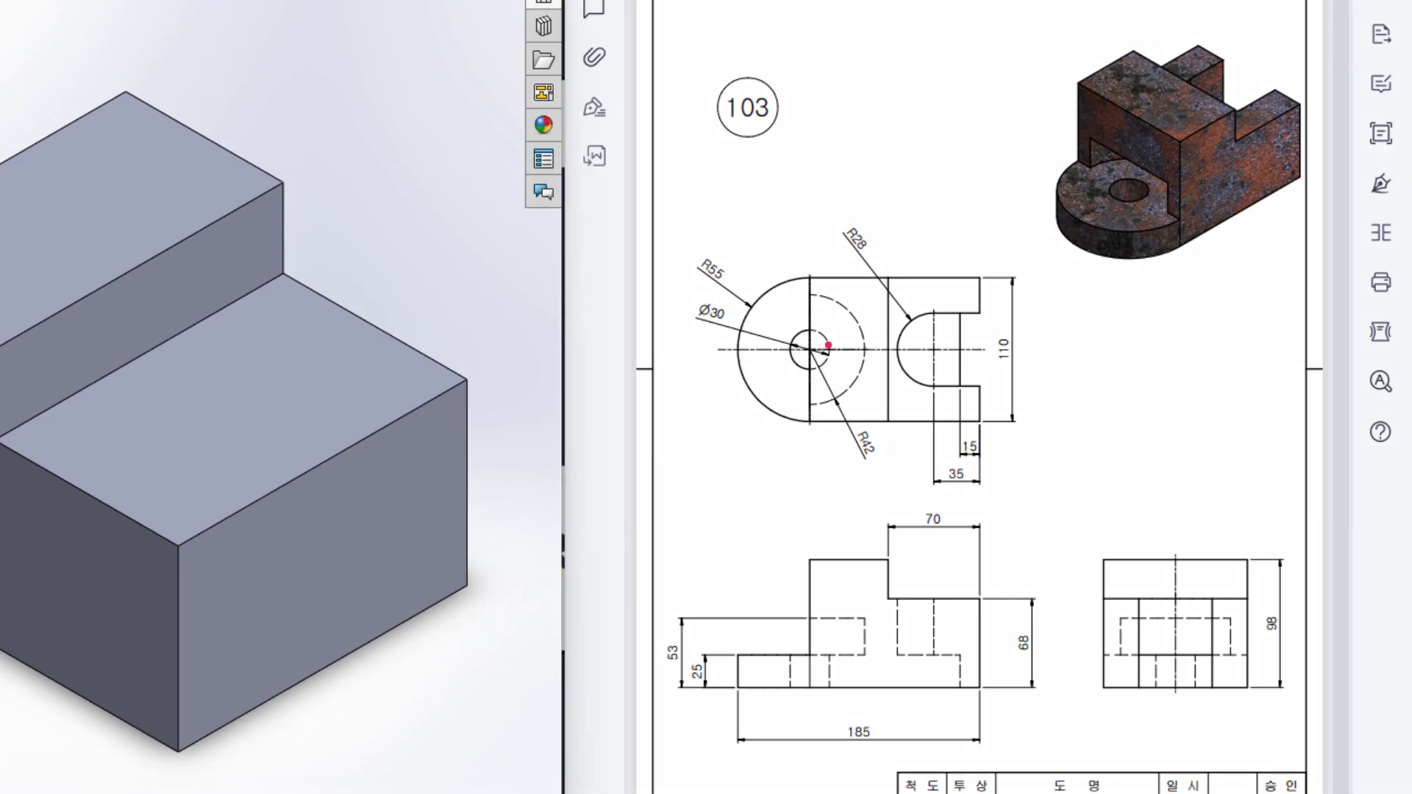
mouse_move(823, 329)
mouse_down()
mouse_move(787, 339)
mouse_move(814, 360)
mouse_up()
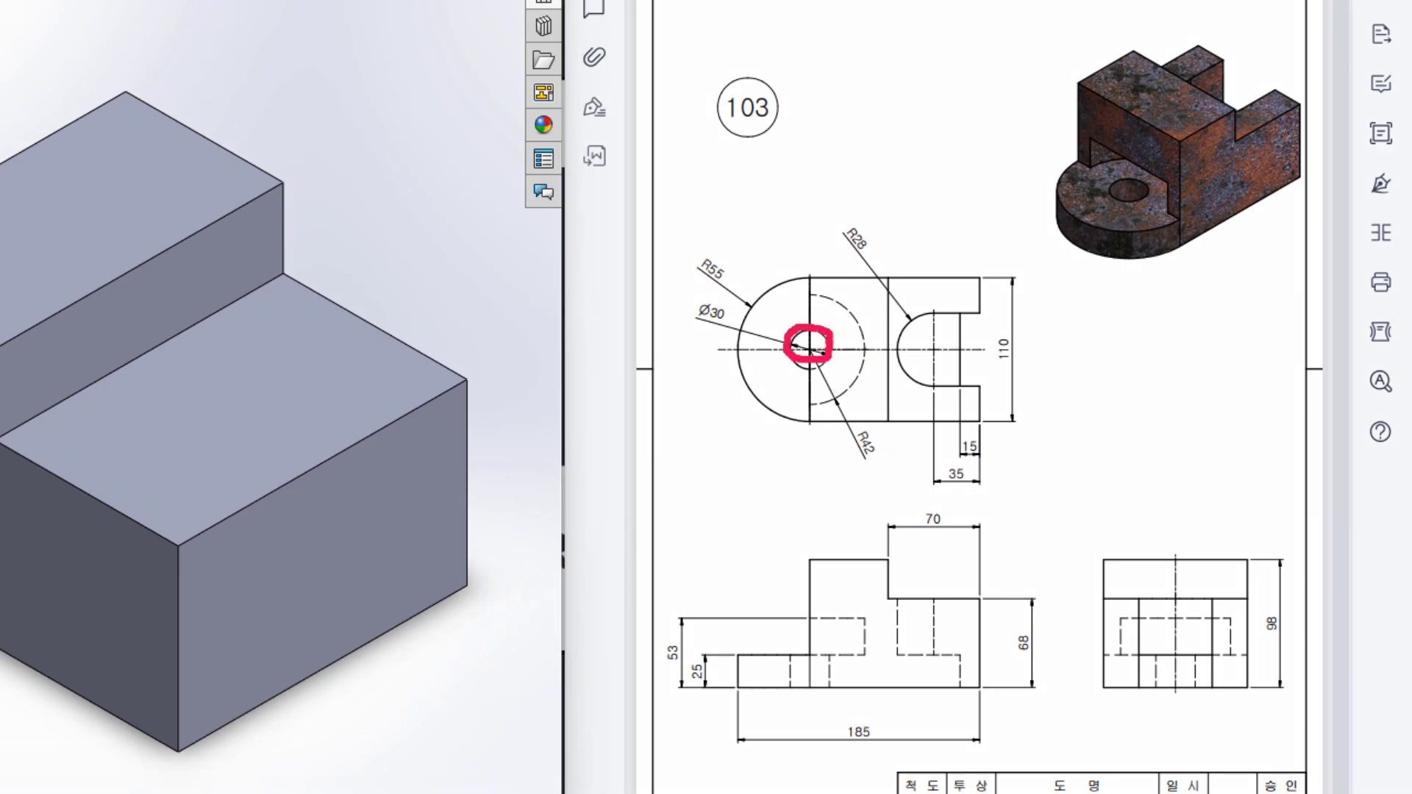
mouse_move(736, 313)
mouse_down()
mouse_move(704, 294)
mouse_move(685, 324)
mouse_move(734, 300)
mouse_up()
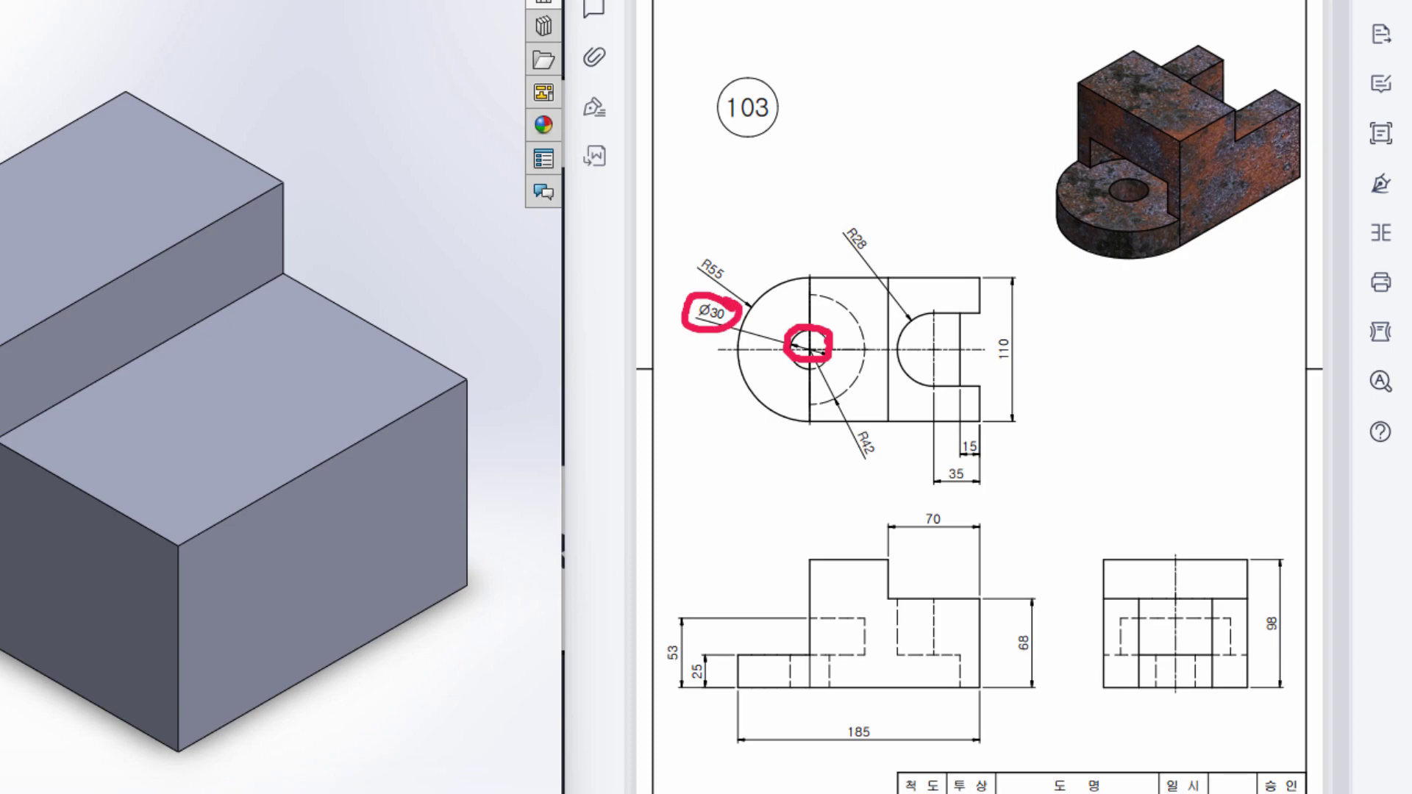
drag(789, 654, 783, 695)
drag(830, 653, 836, 698)
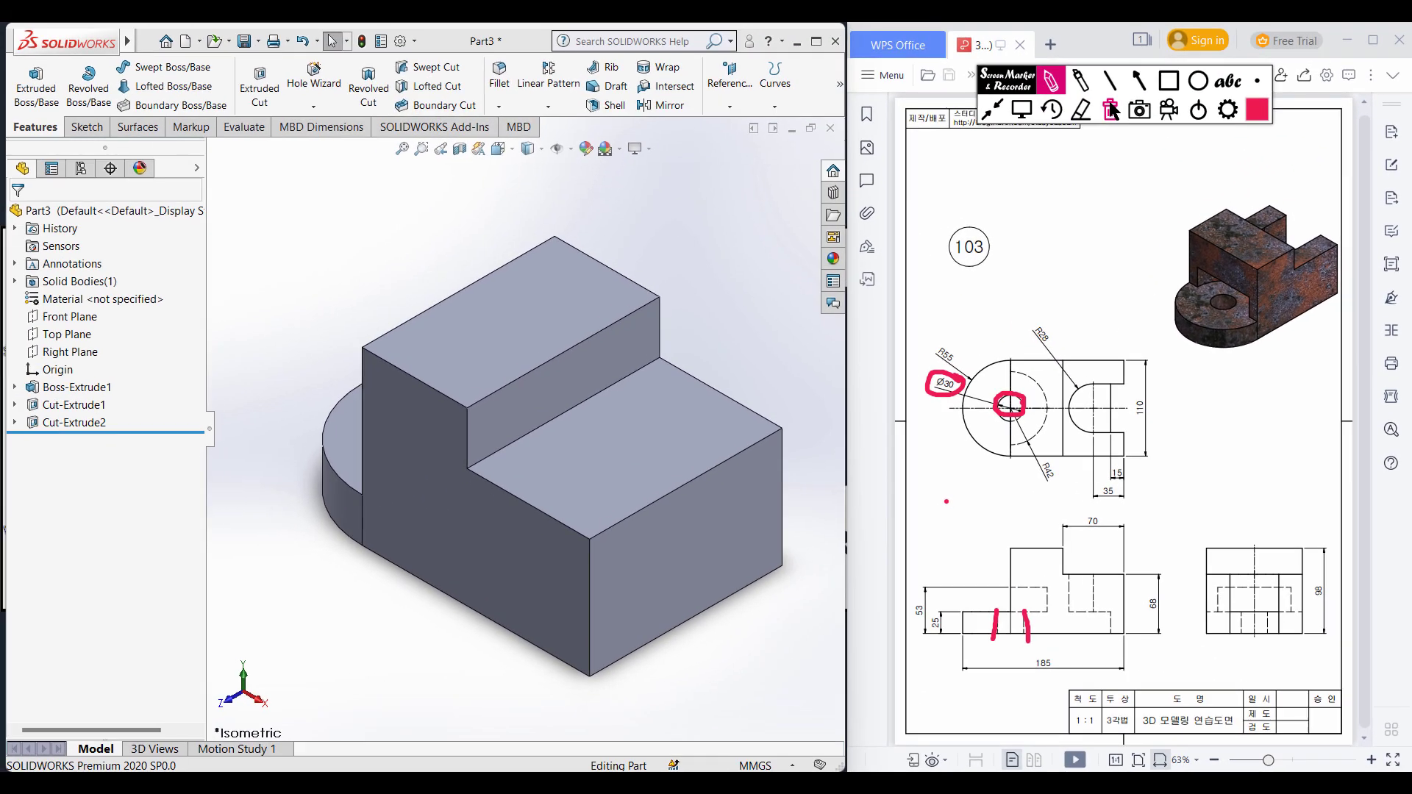
click(1110, 110)
- Sketch a Ø30 circle at the origin on the rounded end's flat face
click(1022, 110)
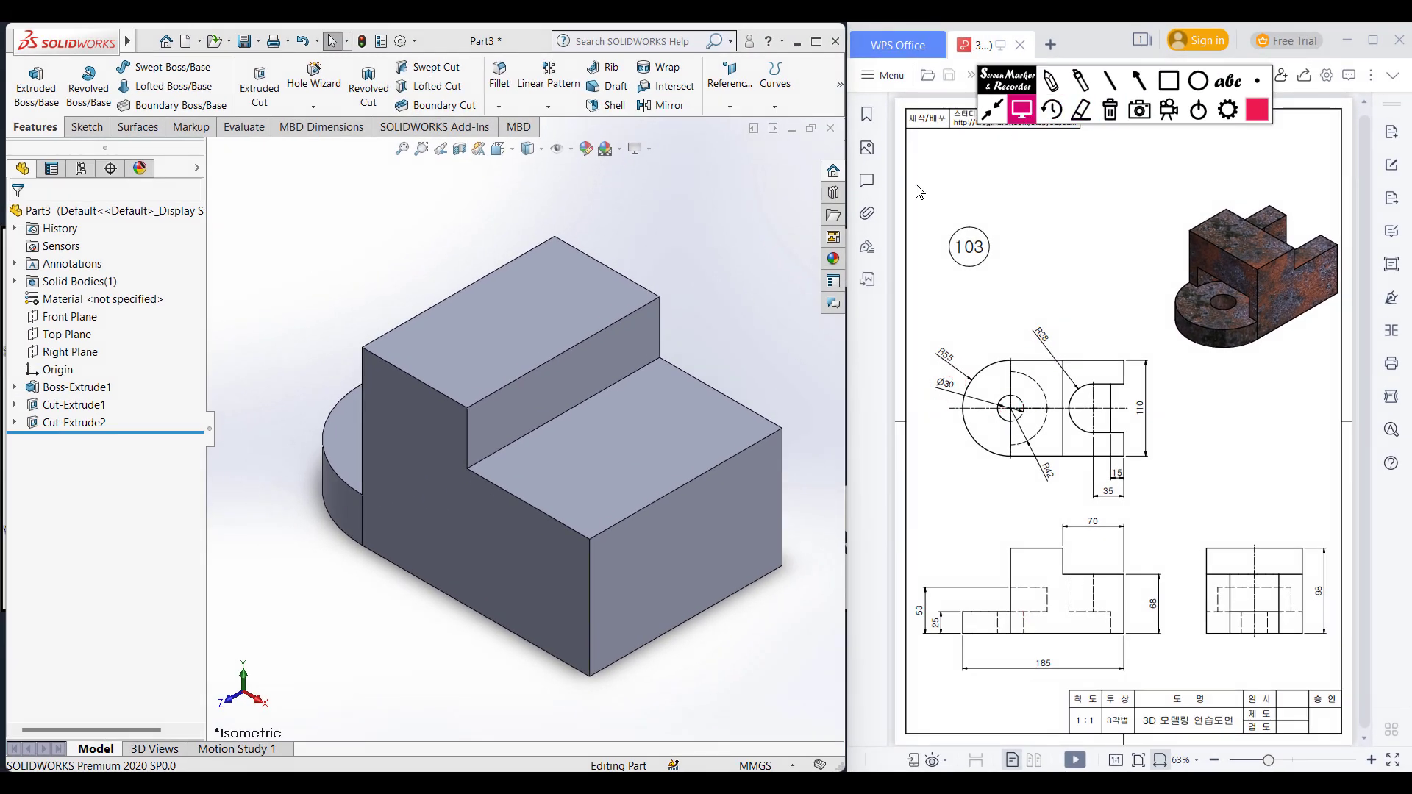
middle_drag(401, 285, 385, 356)
click(360, 389)
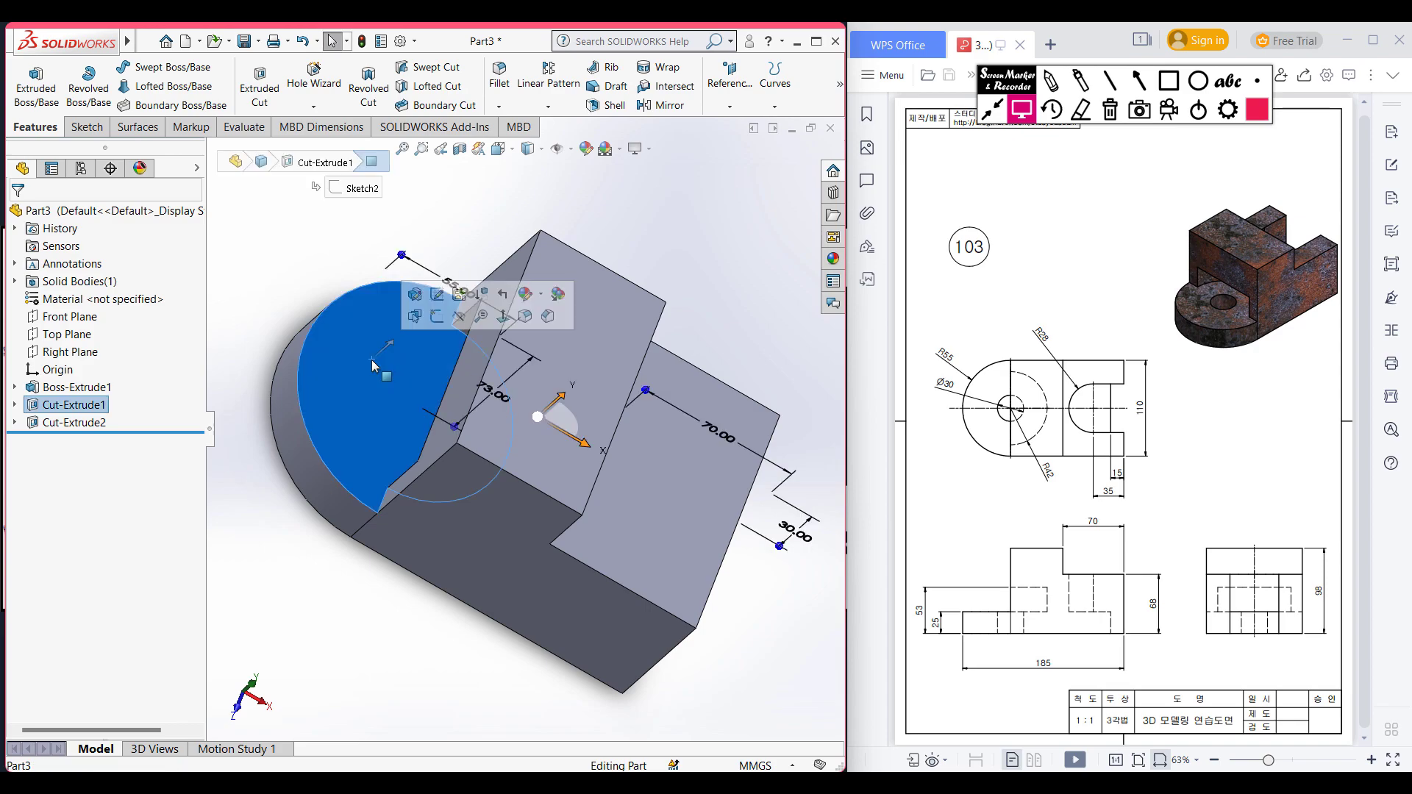
right_click(358, 388)
click(386, 361)
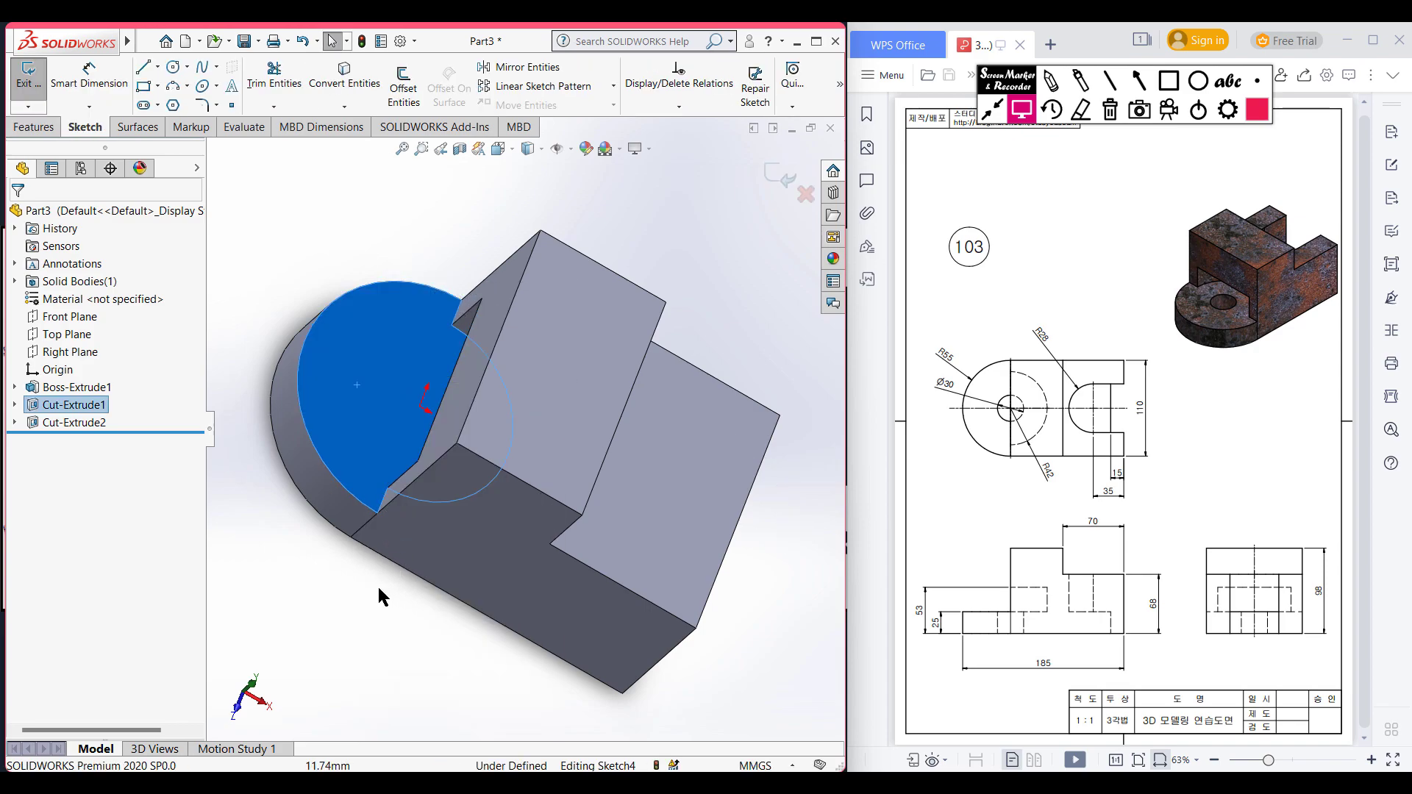
key(ctrl+8)
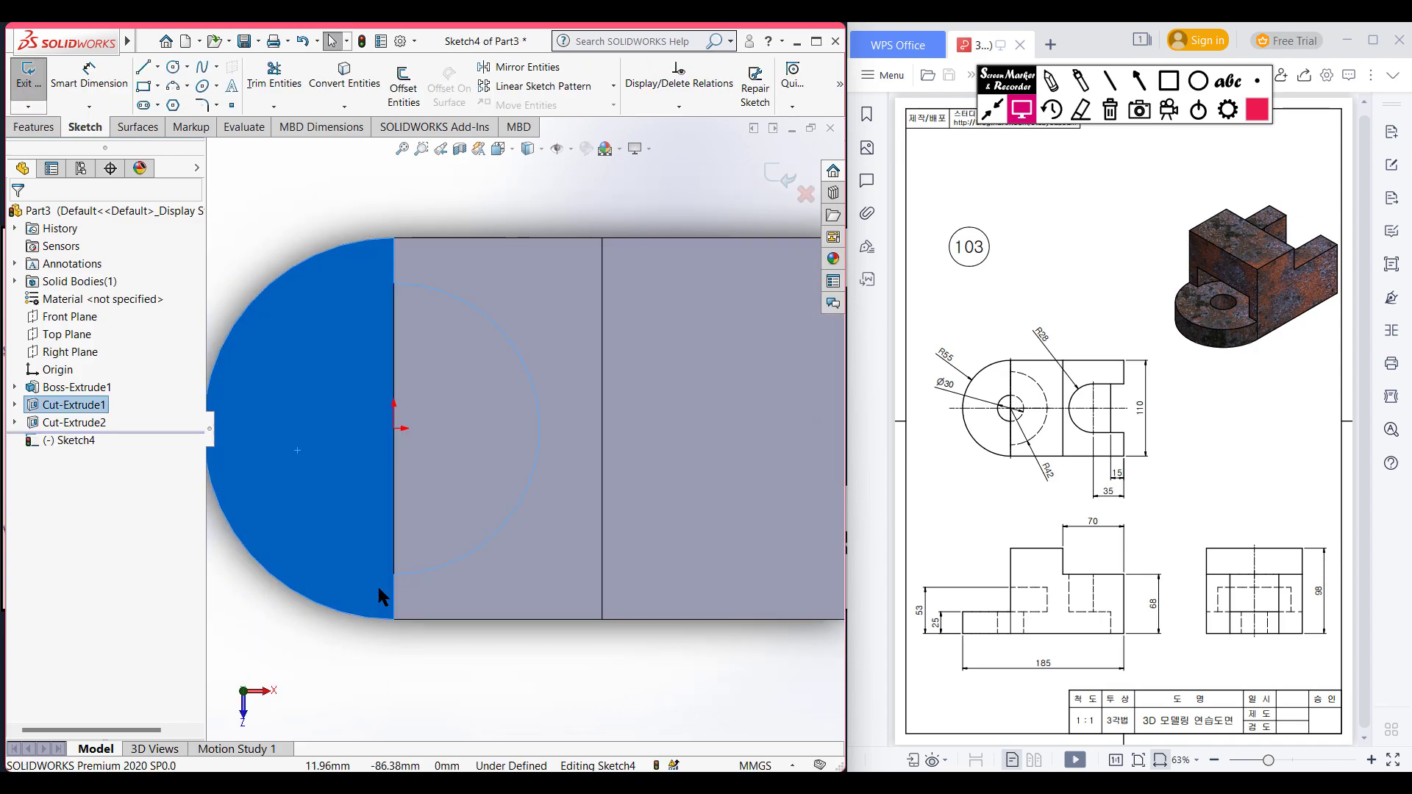
click(175, 67)
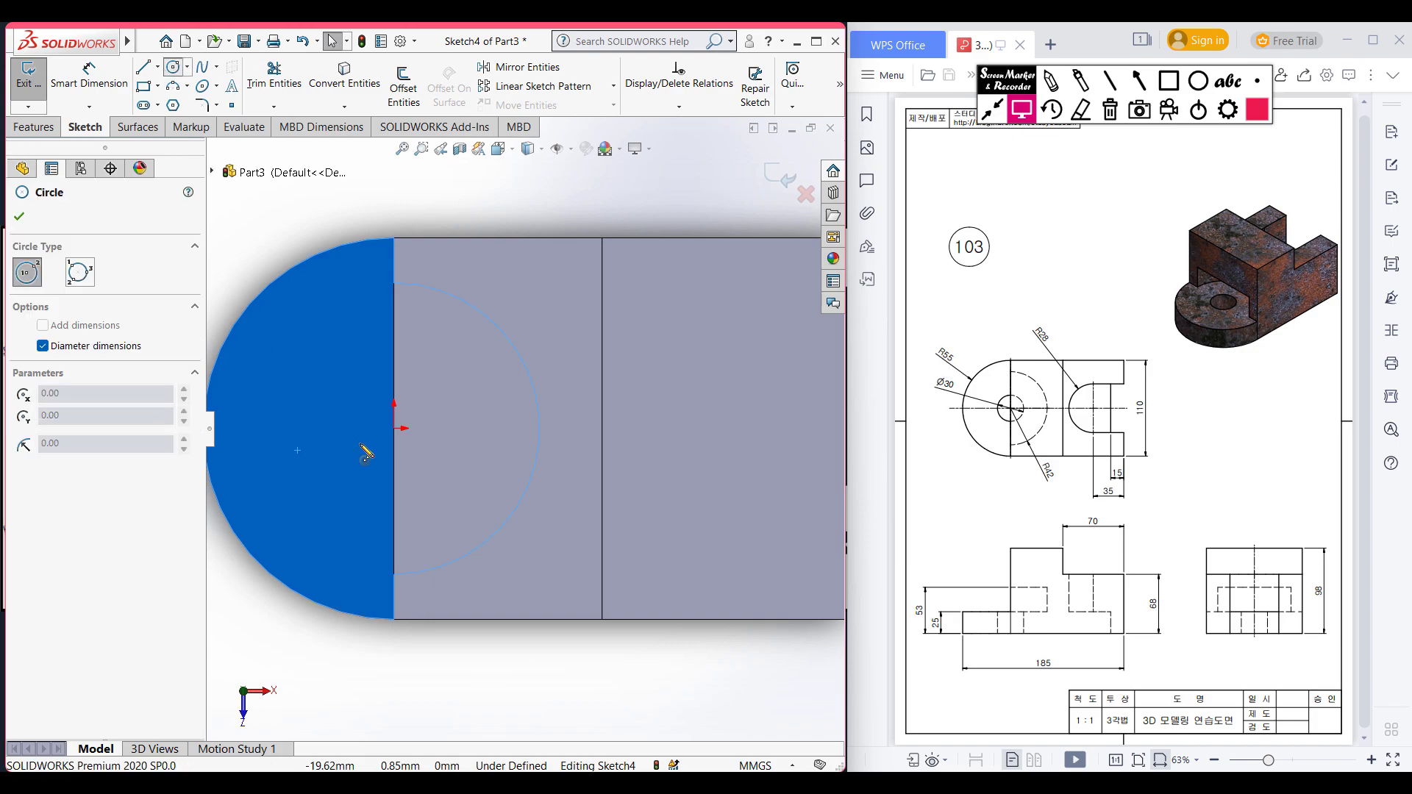
click(394, 428)
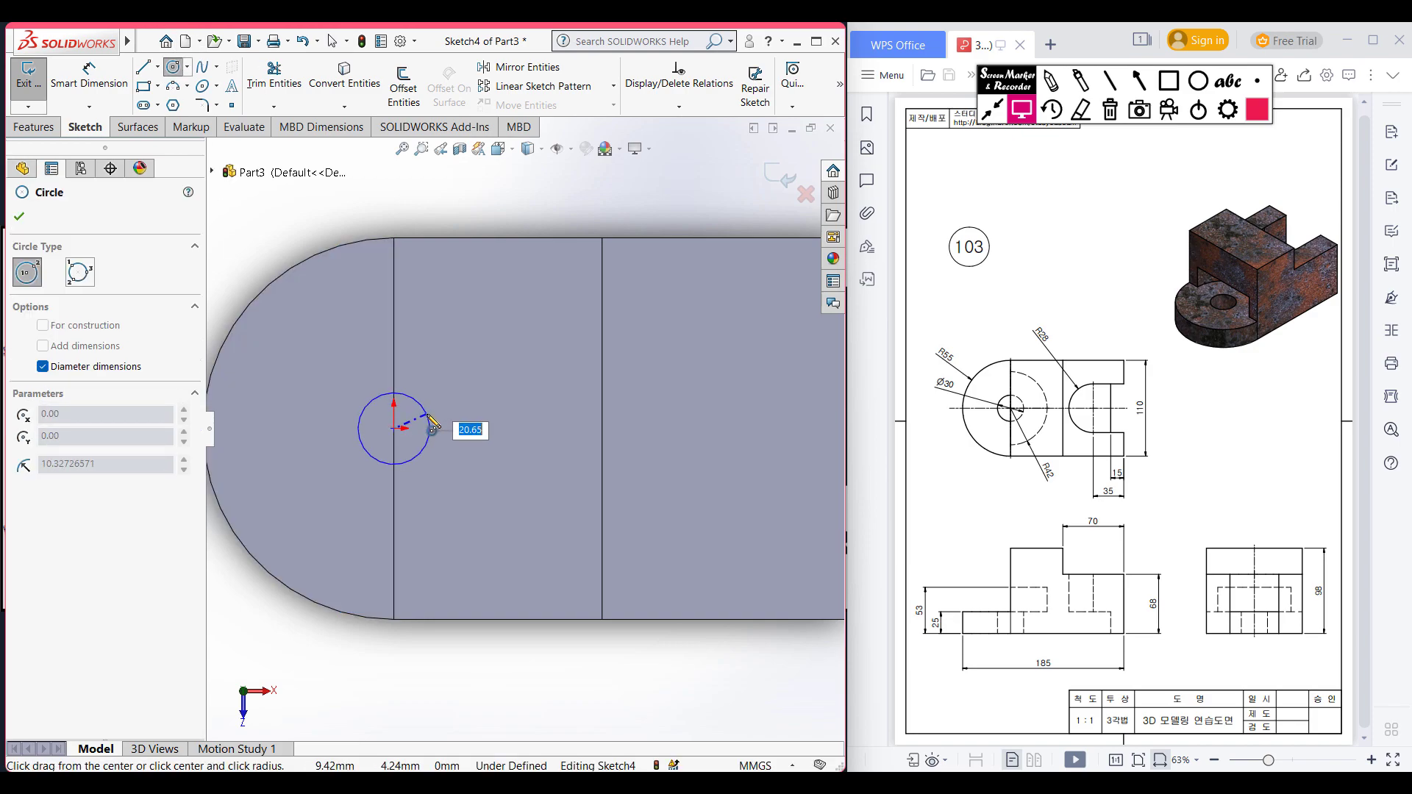
text(30)
key(Return)
- Extruded-cut the Ø30 circle 82 mm blind to open the hole
key(ctrl+7)
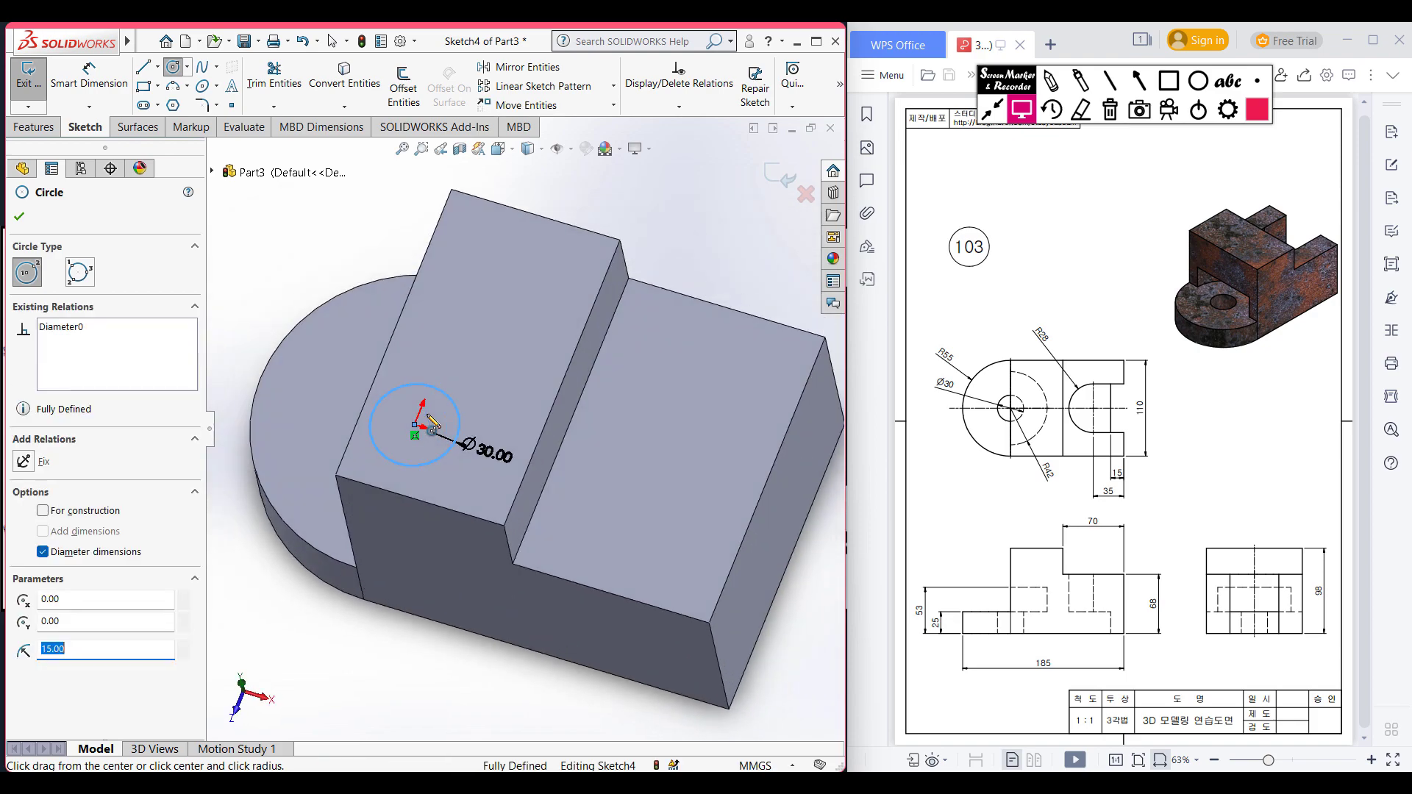
click(33, 127)
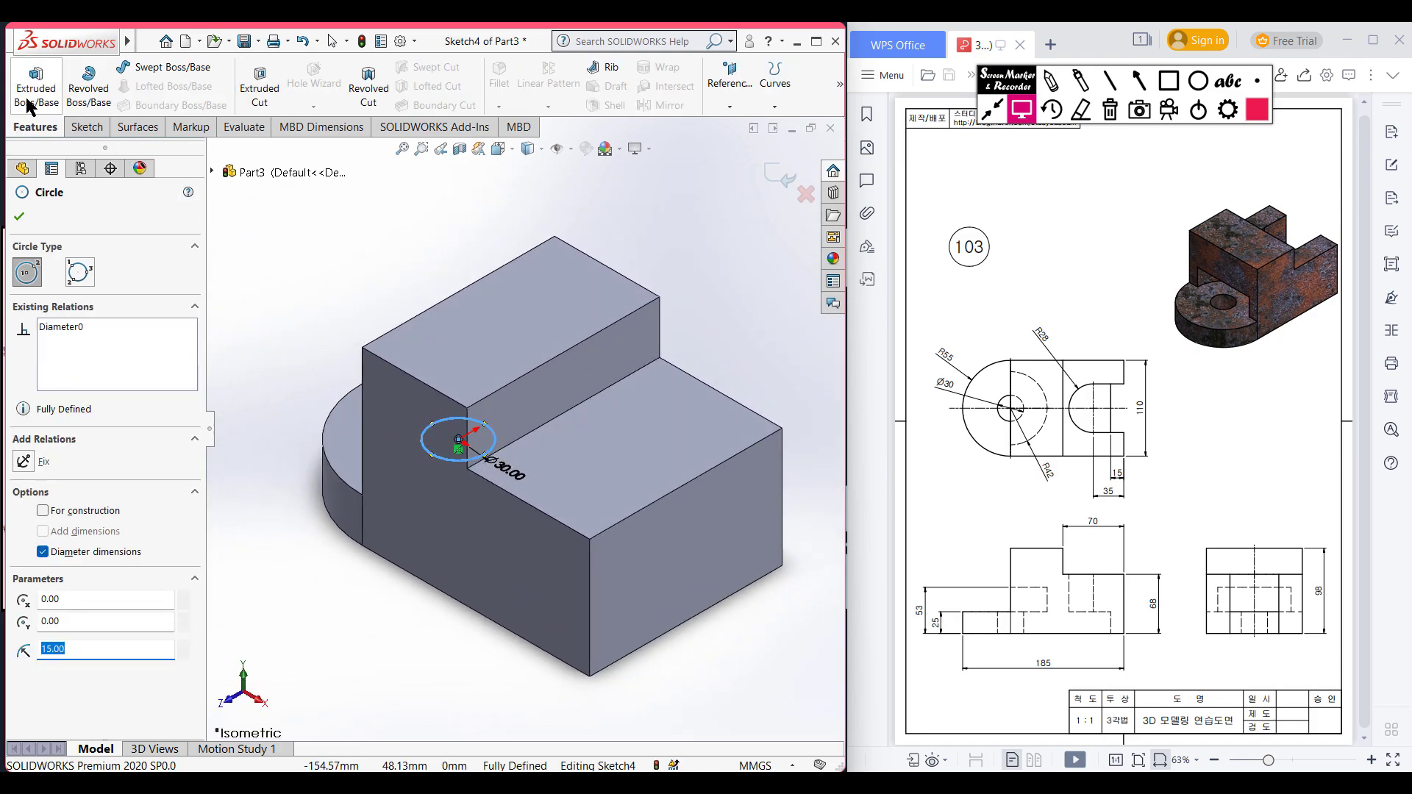
click(259, 86)
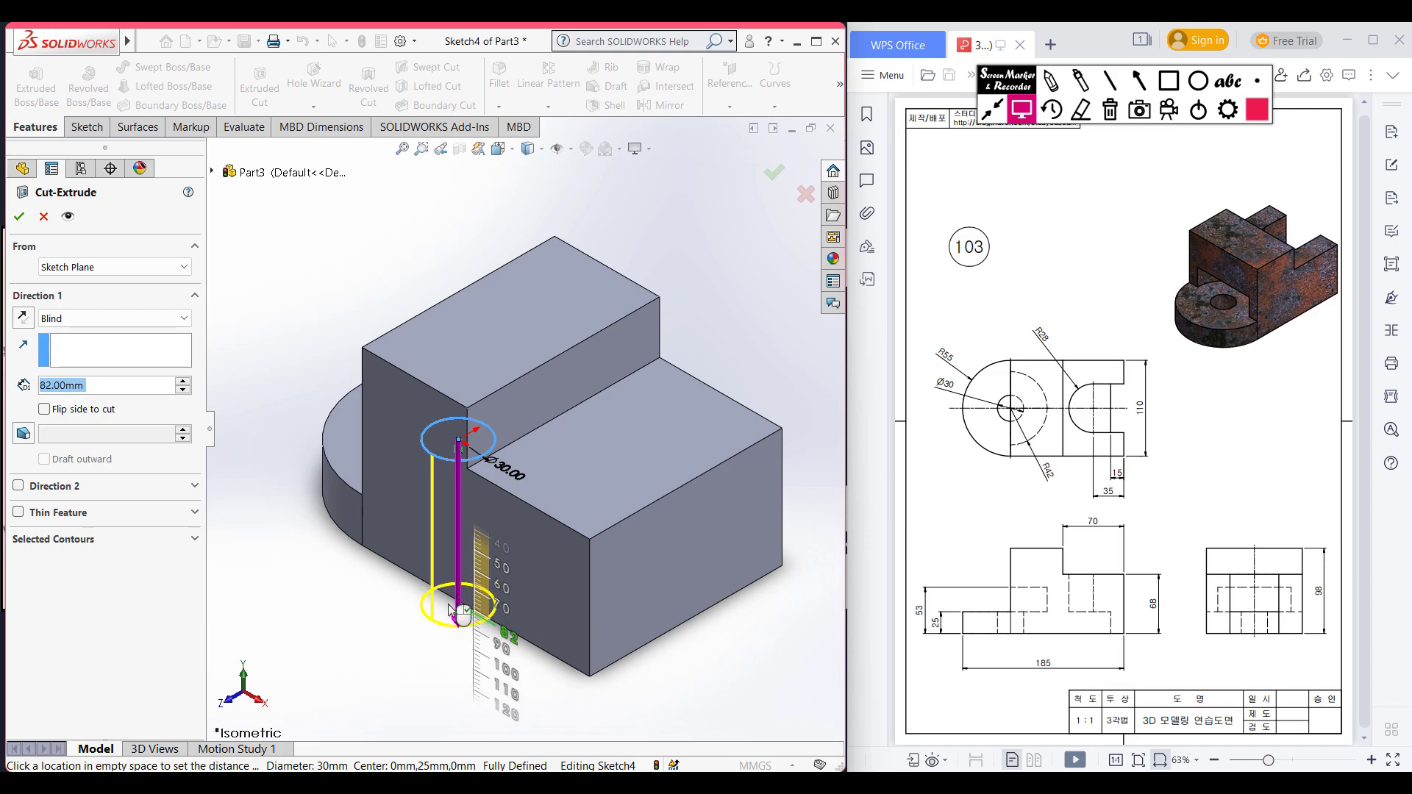
click(457, 610)
click(20, 216)
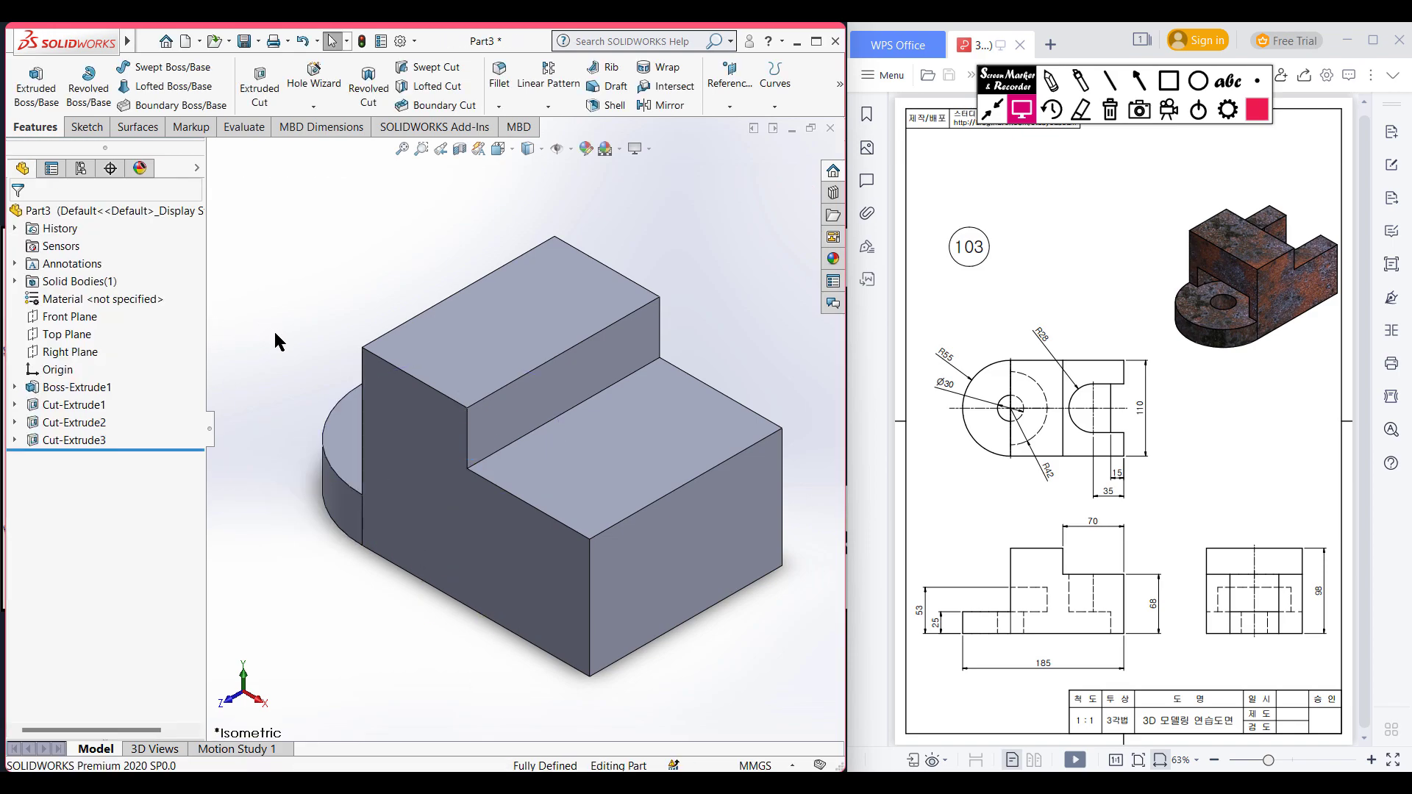
middle_drag(274, 330, 279, 294)
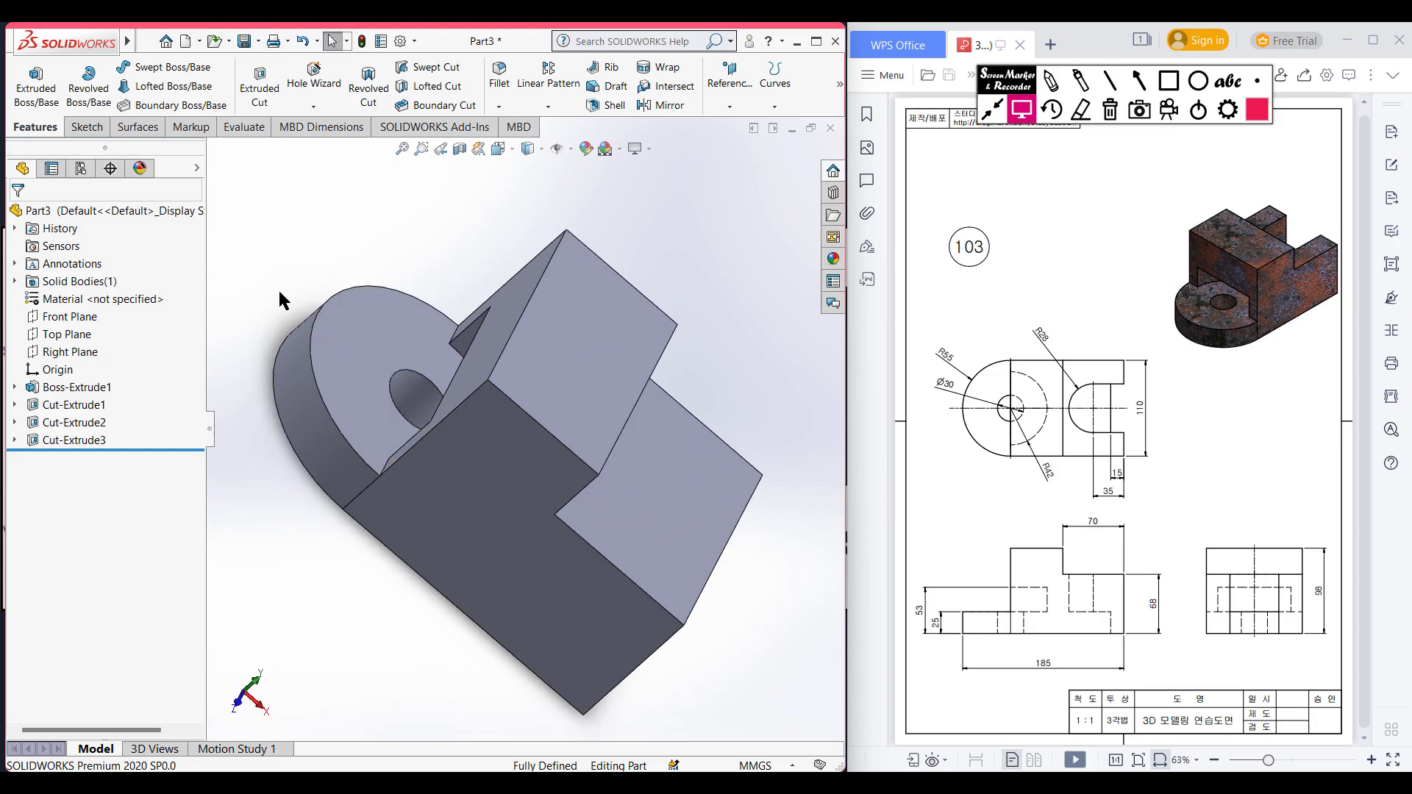
key(ctrl+7)
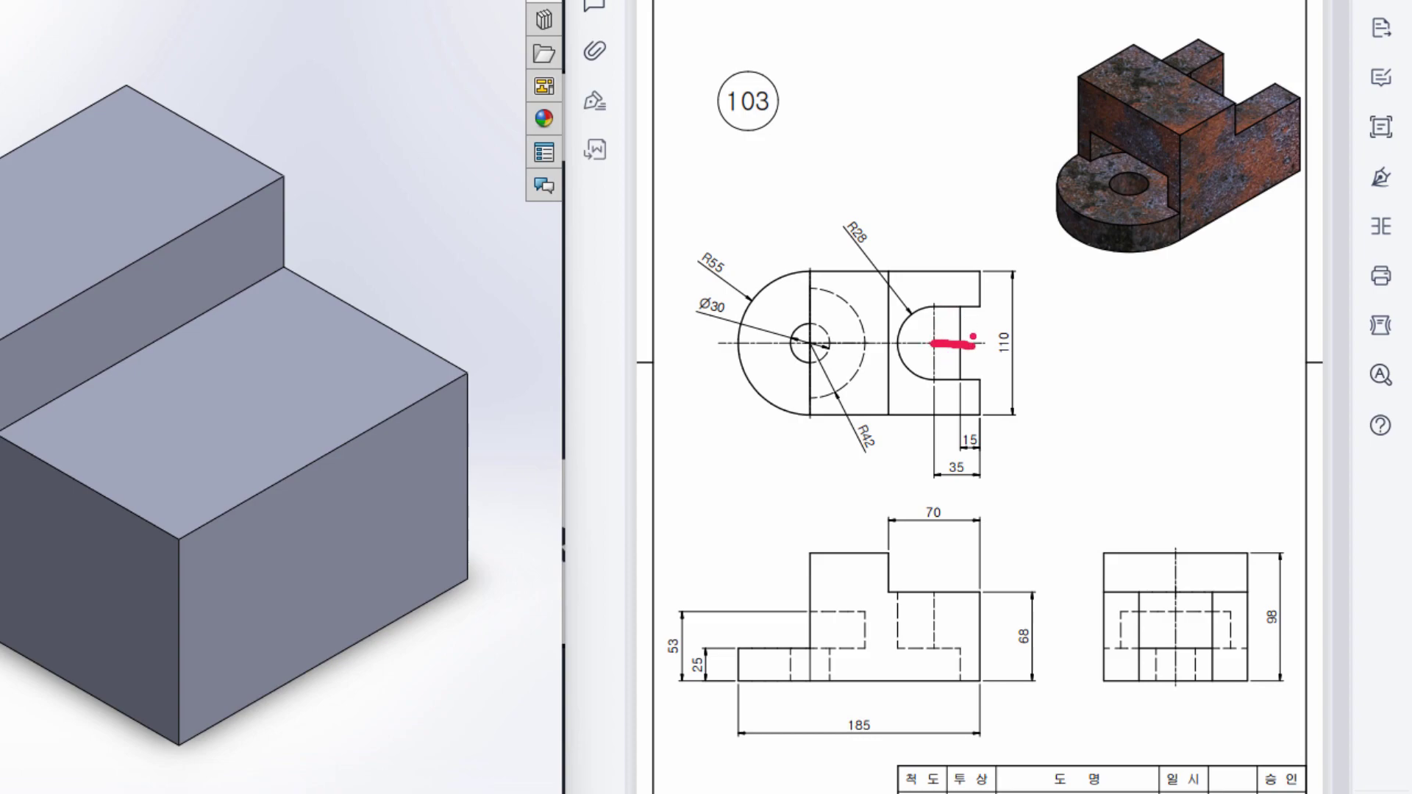
mouse_move(974, 345)
mouse_down()
mouse_move(1000, 347)
mouse_move(963, 329)
mouse_move(959, 310)
mouse_move(984, 322)
mouse_up()
mouse_move(887, 224)
mouse_down()
mouse_move(851, 198)
mouse_move(814, 221)
mouse_move(840, 255)
mouse_move(864, 252)
mouse_move(871, 217)
mouse_up()
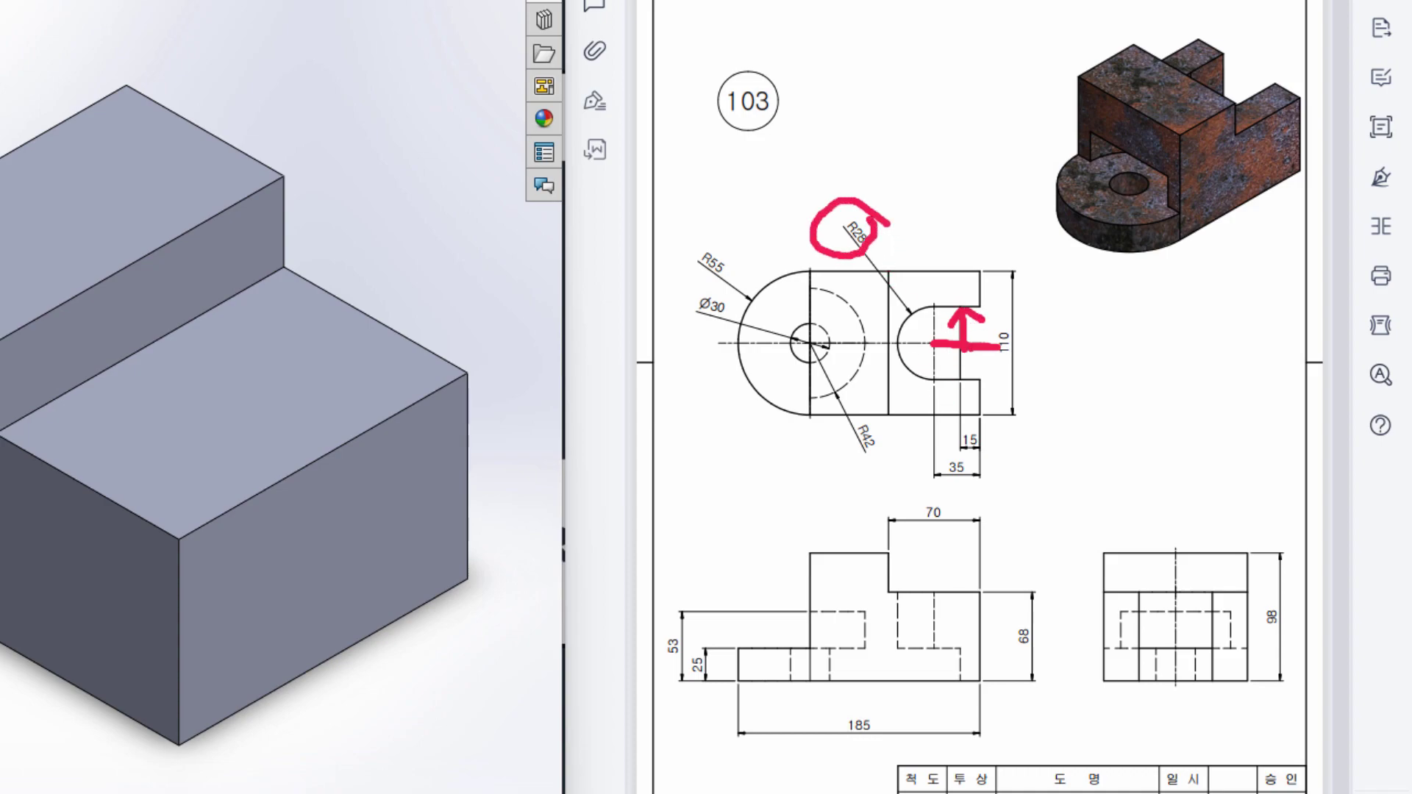
mouse_move(972, 349)
mouse_down()
mouse_move(972, 369)
mouse_move(986, 367)
mouse_up()
mouse_move(882, 213)
mouse_down()
mouse_move(832, 243)
mouse_move(864, 246)
mouse_move(889, 215)
mouse_up()
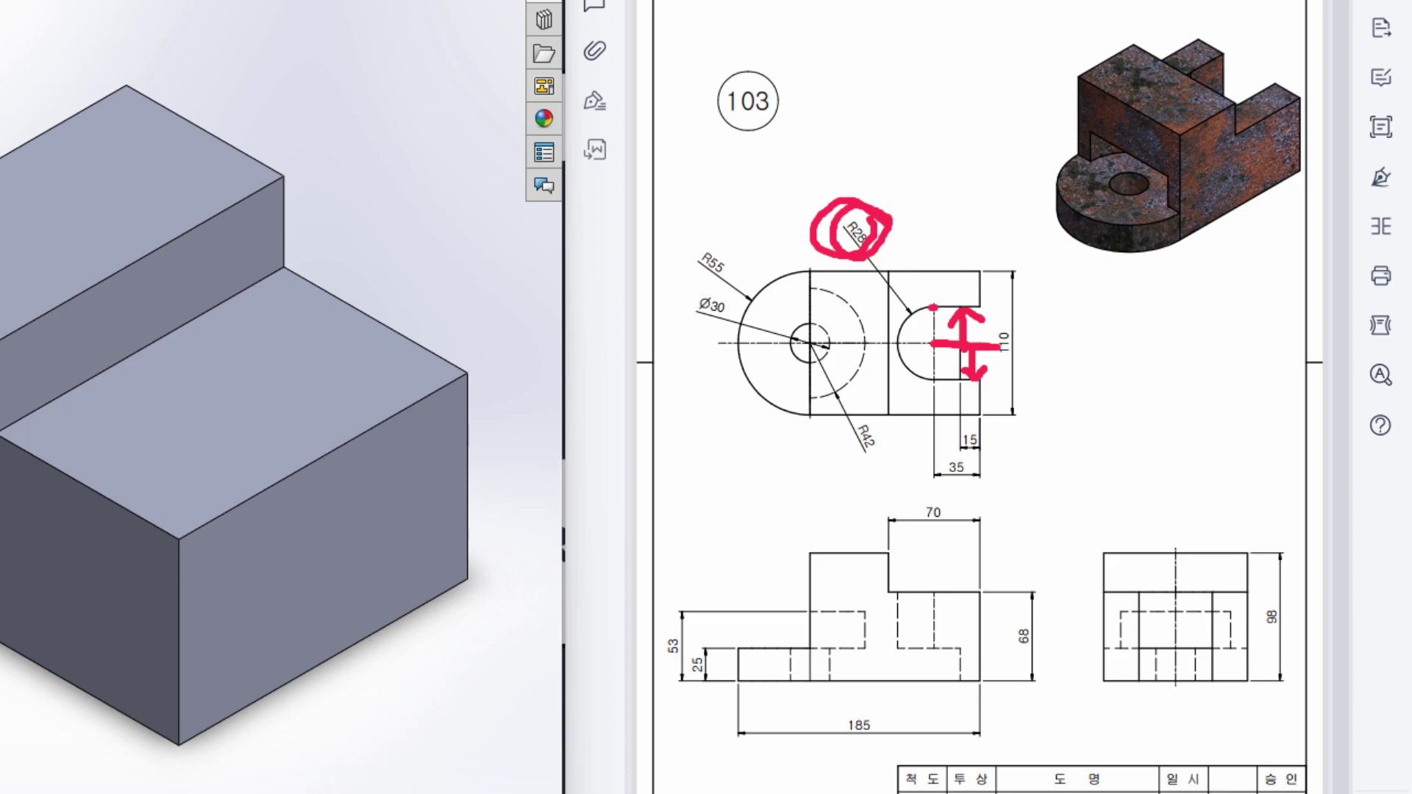
mouse_move(933, 307)
mouse_down()
mouse_move(904, 327)
mouse_move(904, 368)
mouse_move(944, 383)
mouse_up()
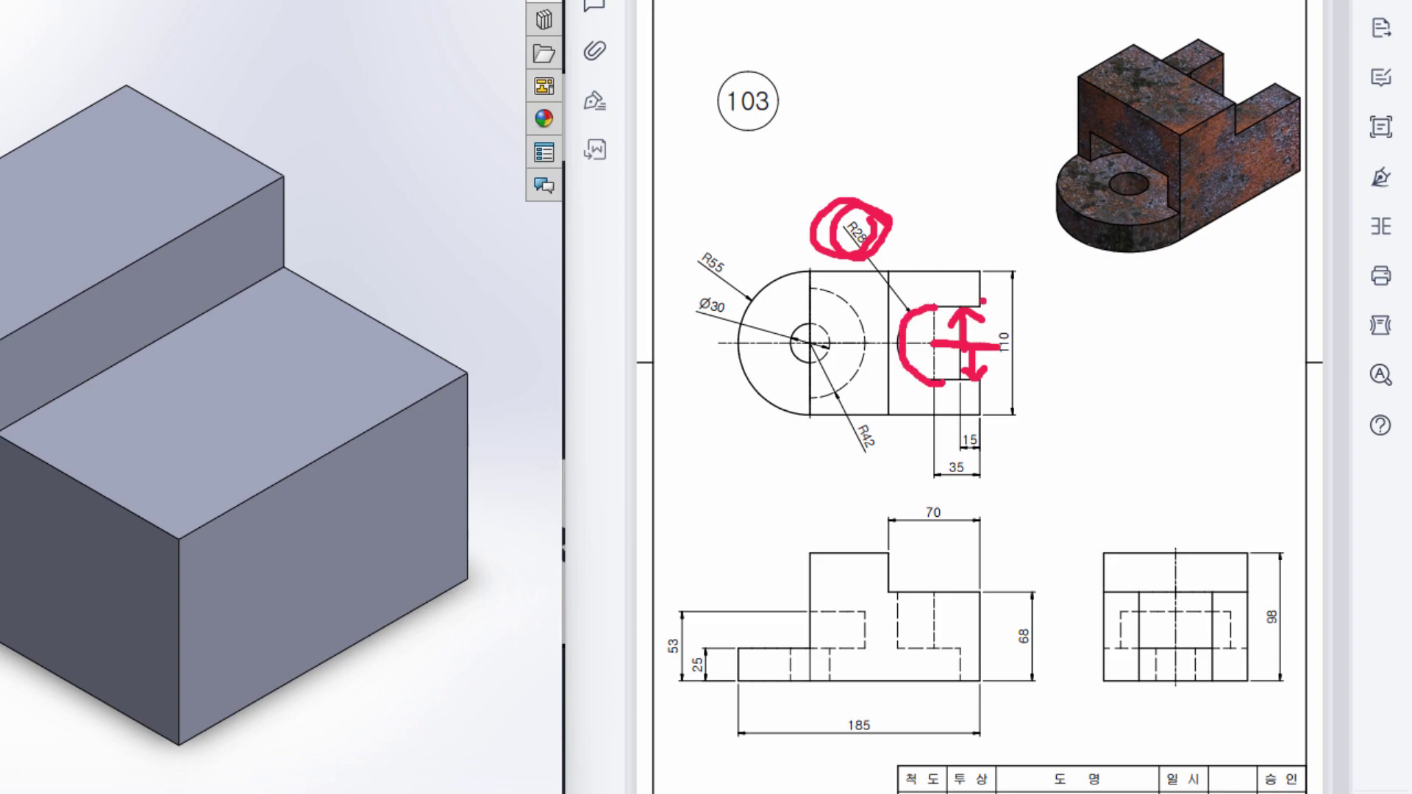
drag(982, 300, 997, 393)
mouse_move(1038, 619)
mouse_down()
mouse_move(1011, 650)
mouse_move(1009, 617)
mouse_up()
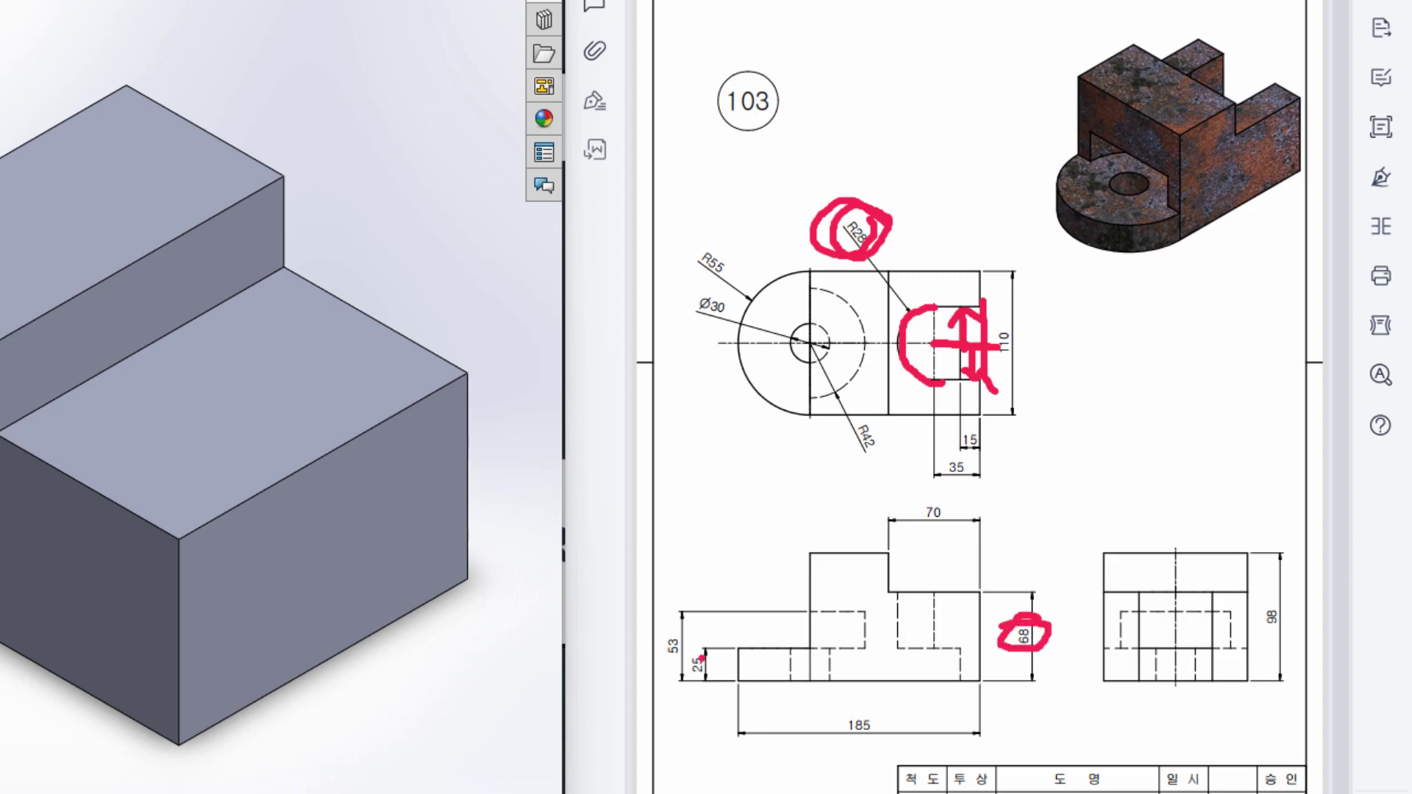
mouse_move(712, 640)
mouse_down()
mouse_move(685, 658)
mouse_move(702, 684)
mouse_move(733, 648)
mouse_up()
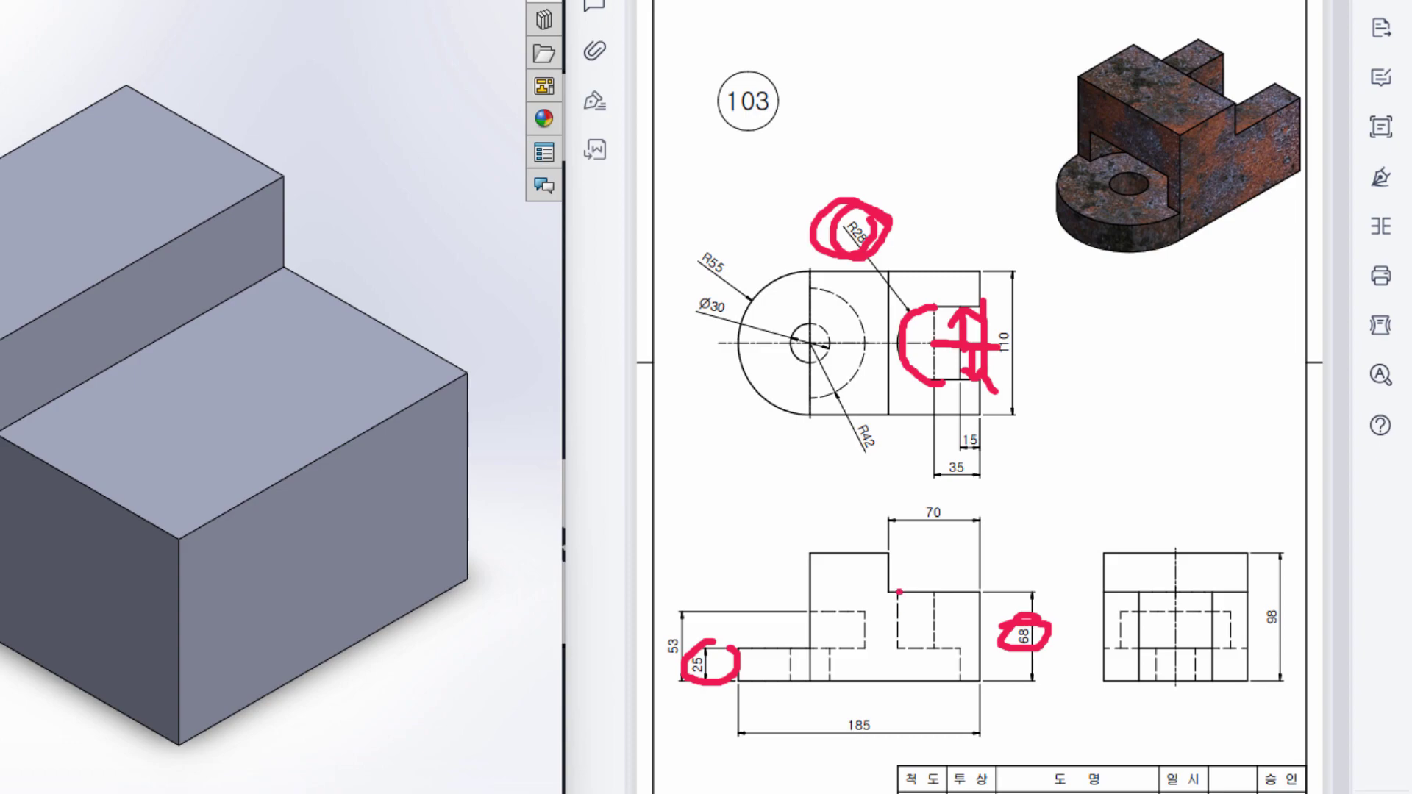
mouse_move(899, 592)
mouse_down()
mouse_move(898, 652)
mouse_move(981, 643)
mouse_move(977, 601)
mouse_up()
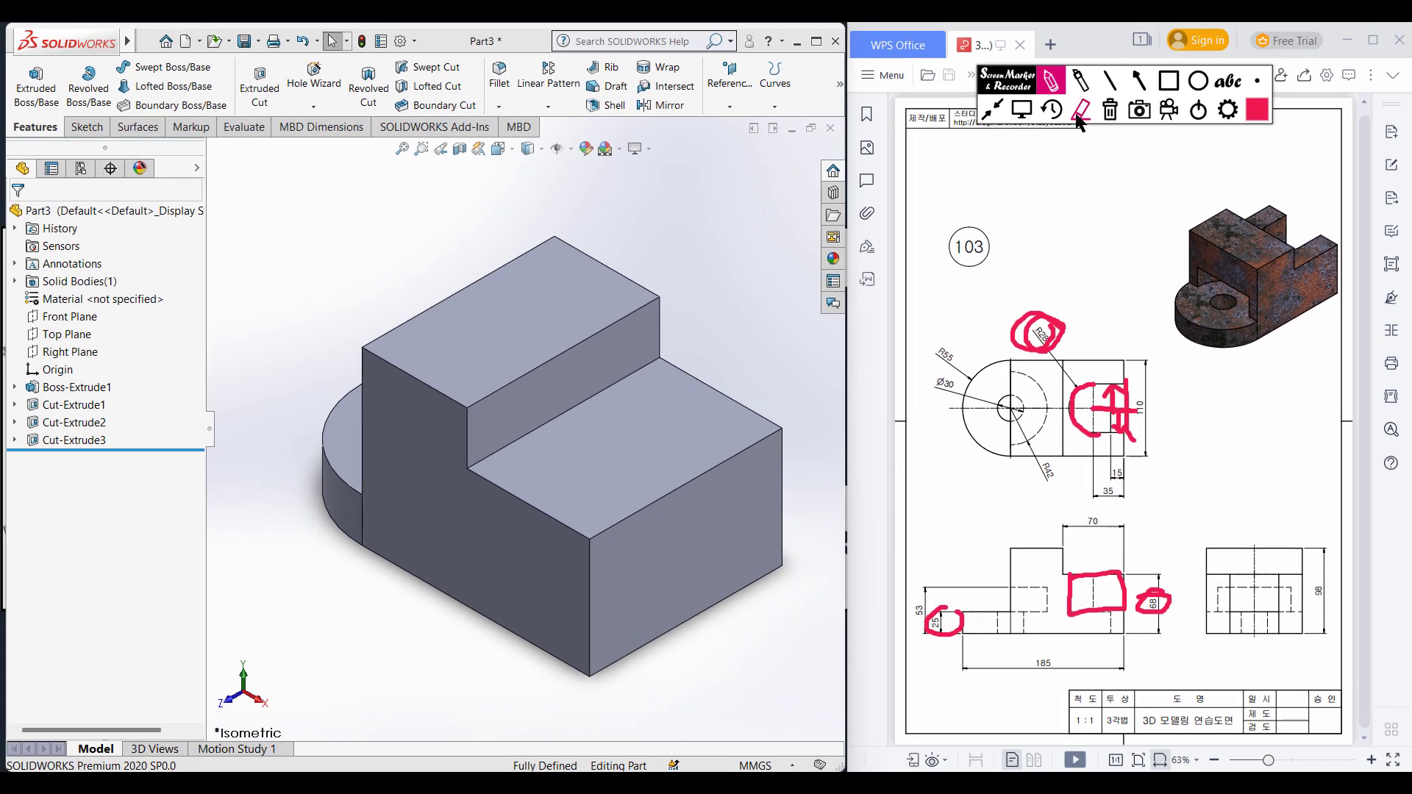
- Clear the red marks and start a face-on sketch on the lower step's top face
click(1111, 111)
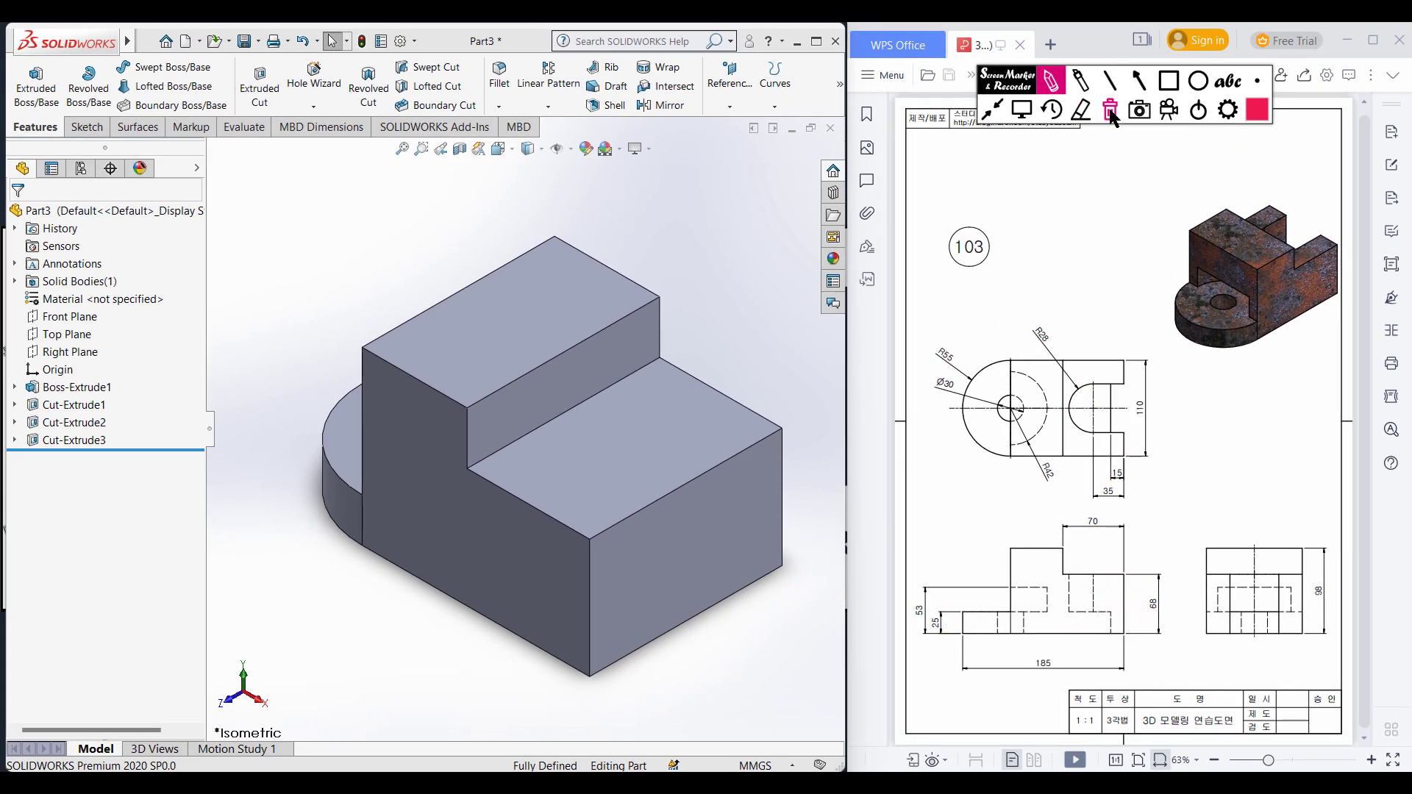
click(1021, 110)
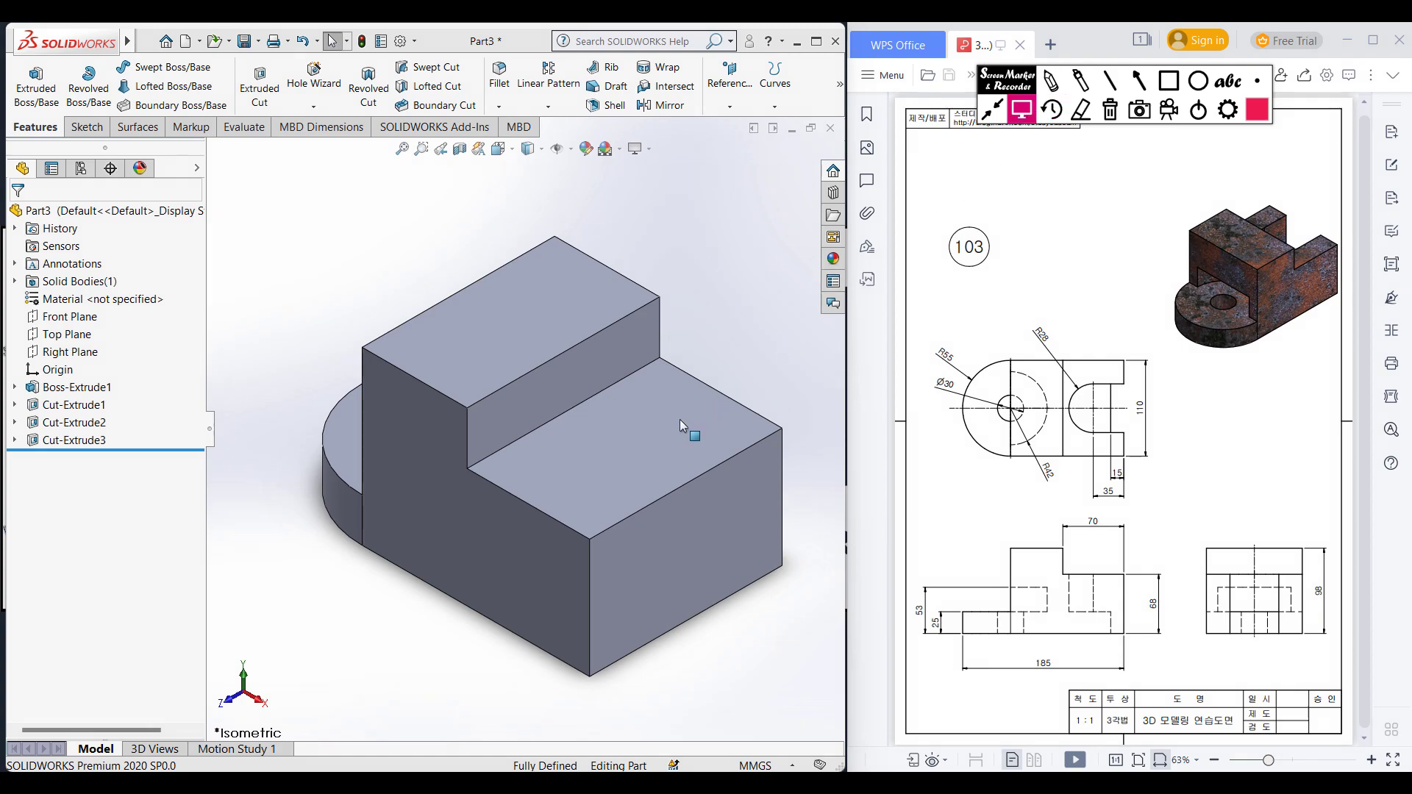
click(673, 424)
right_click(669, 427)
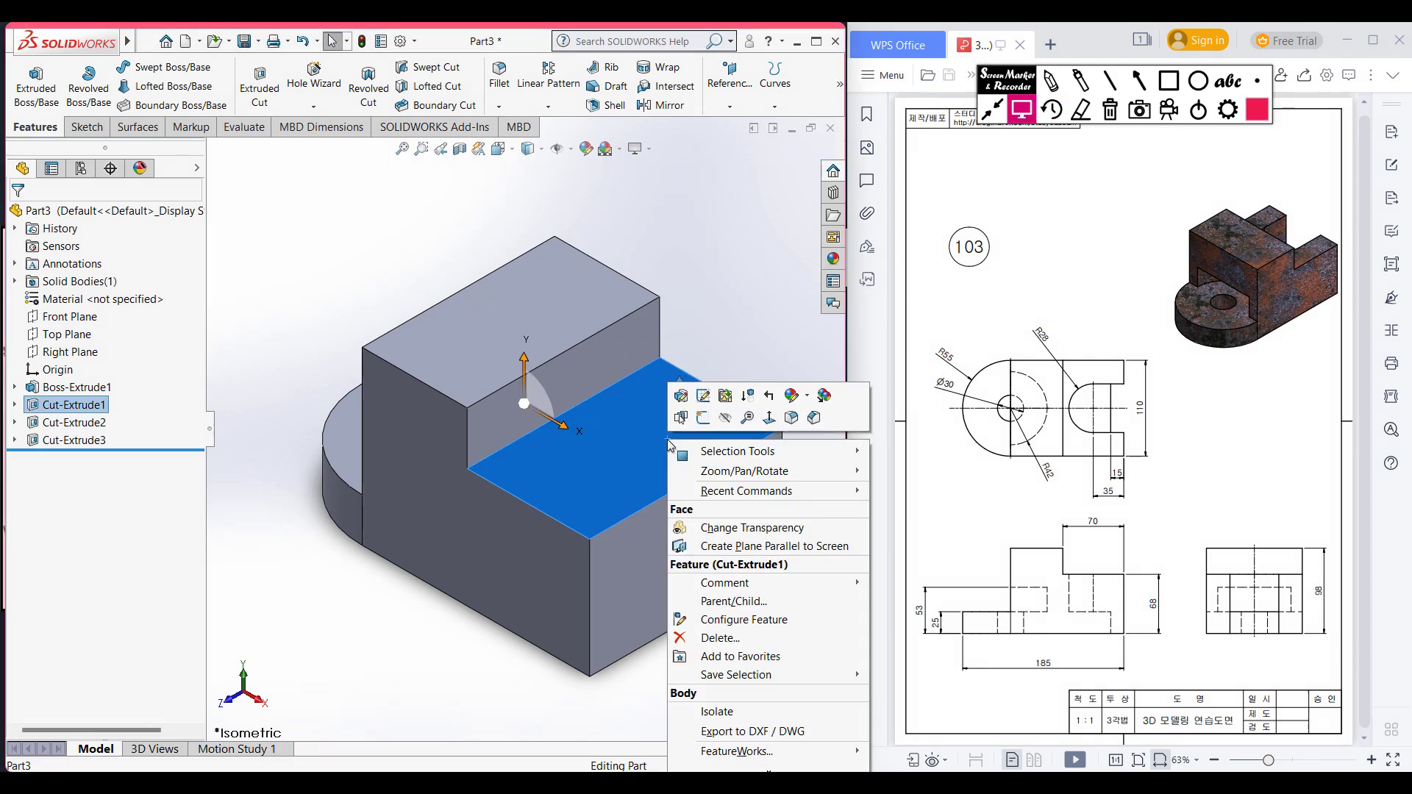
click(703, 417)
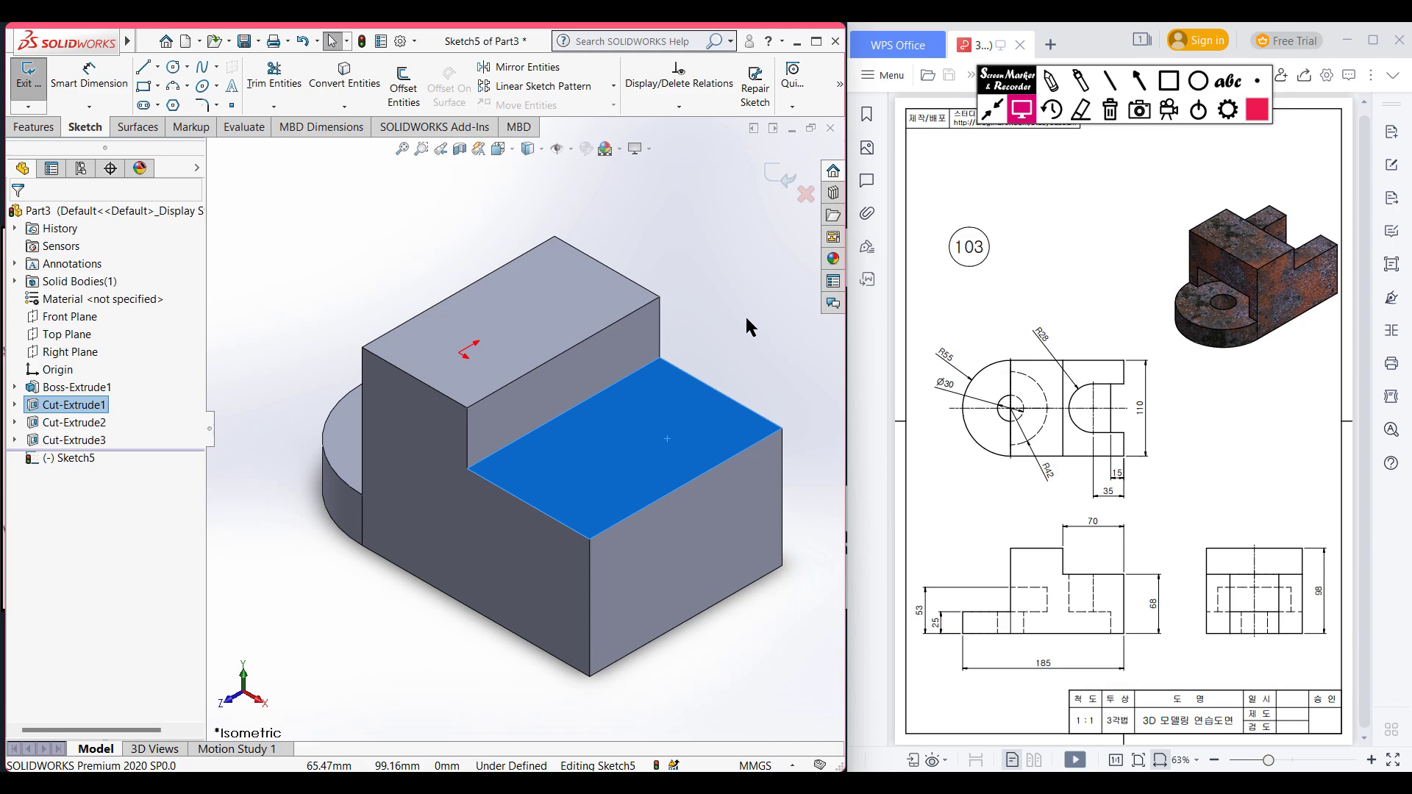
key(ctrl+8)
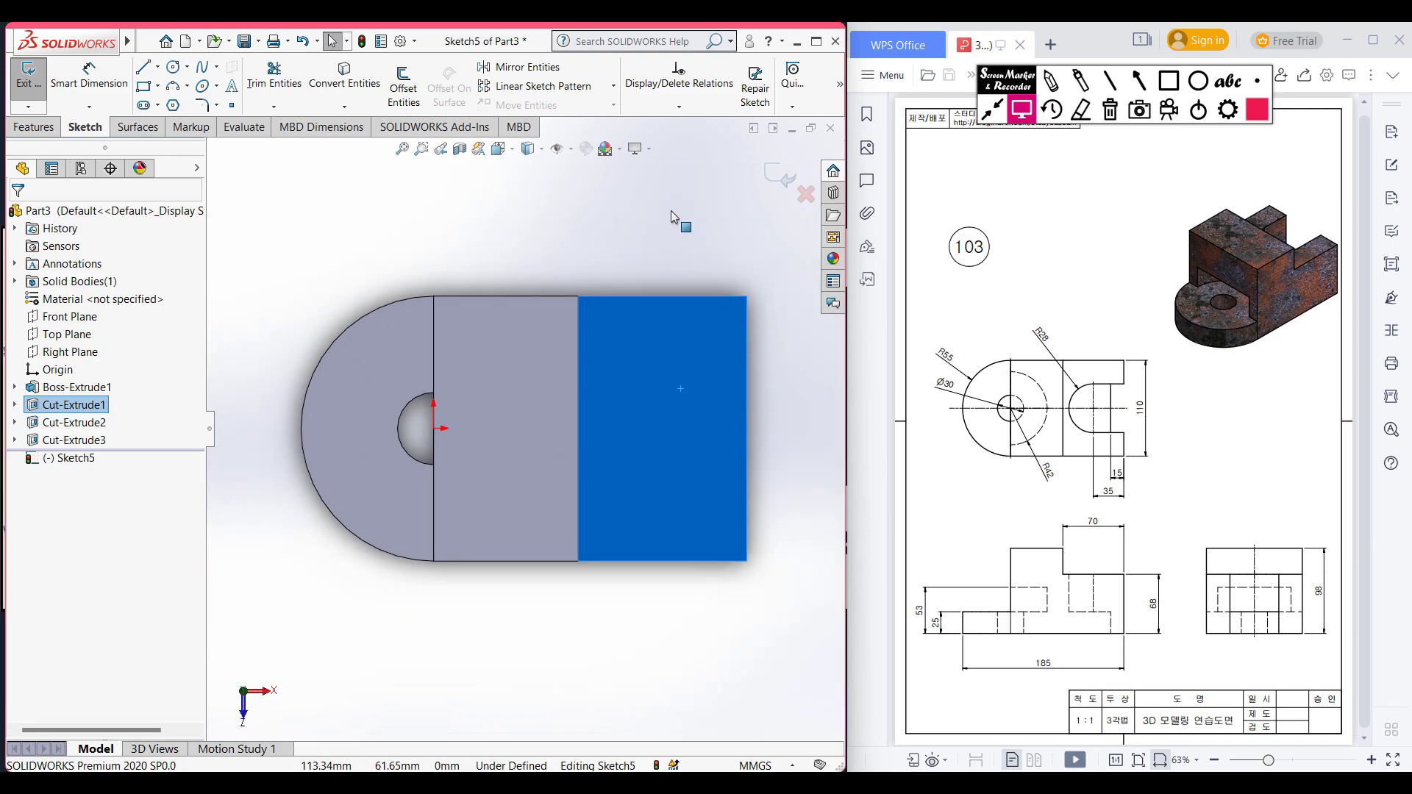
click(694, 233)
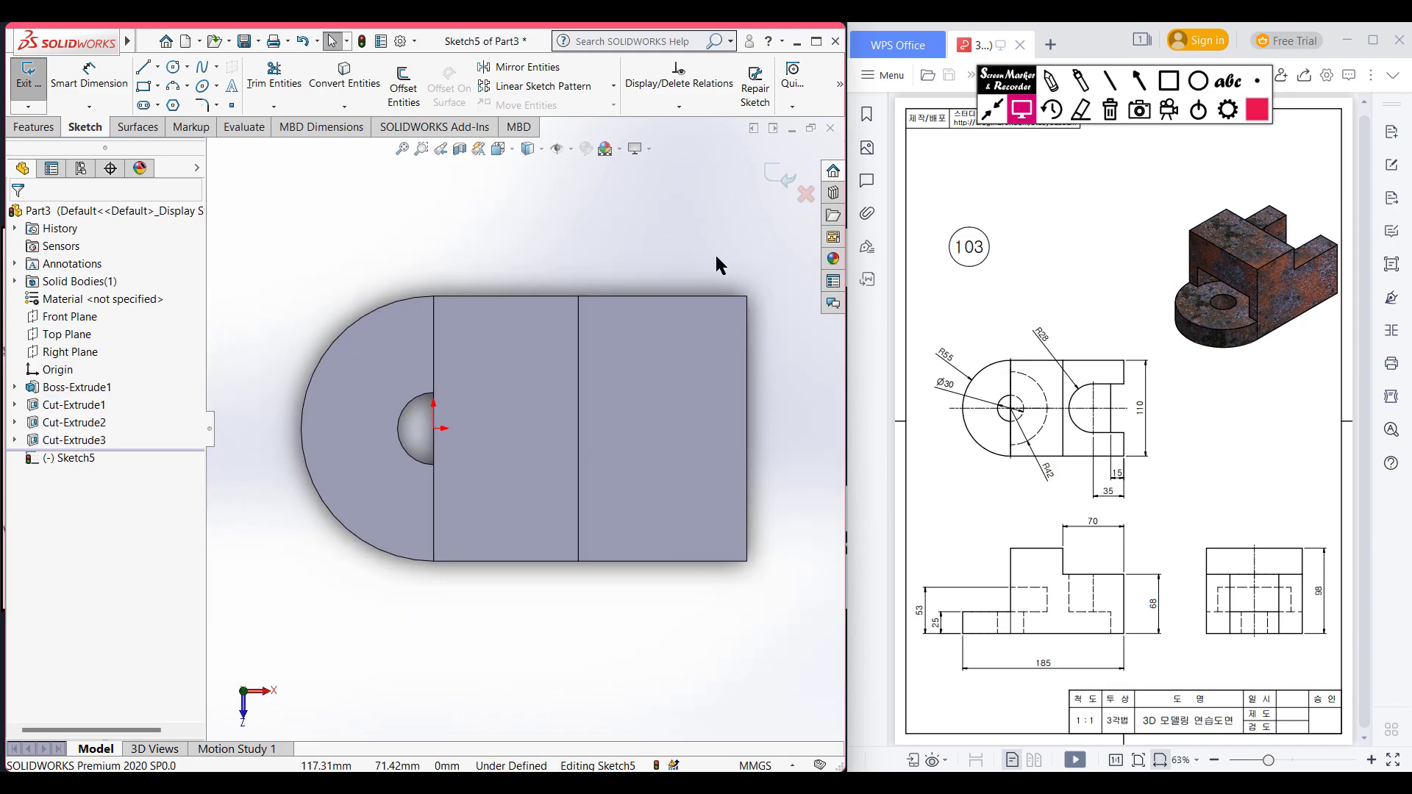
- Draw a 35 mm centerline inward from the right edge's midpoint
click(158, 66)
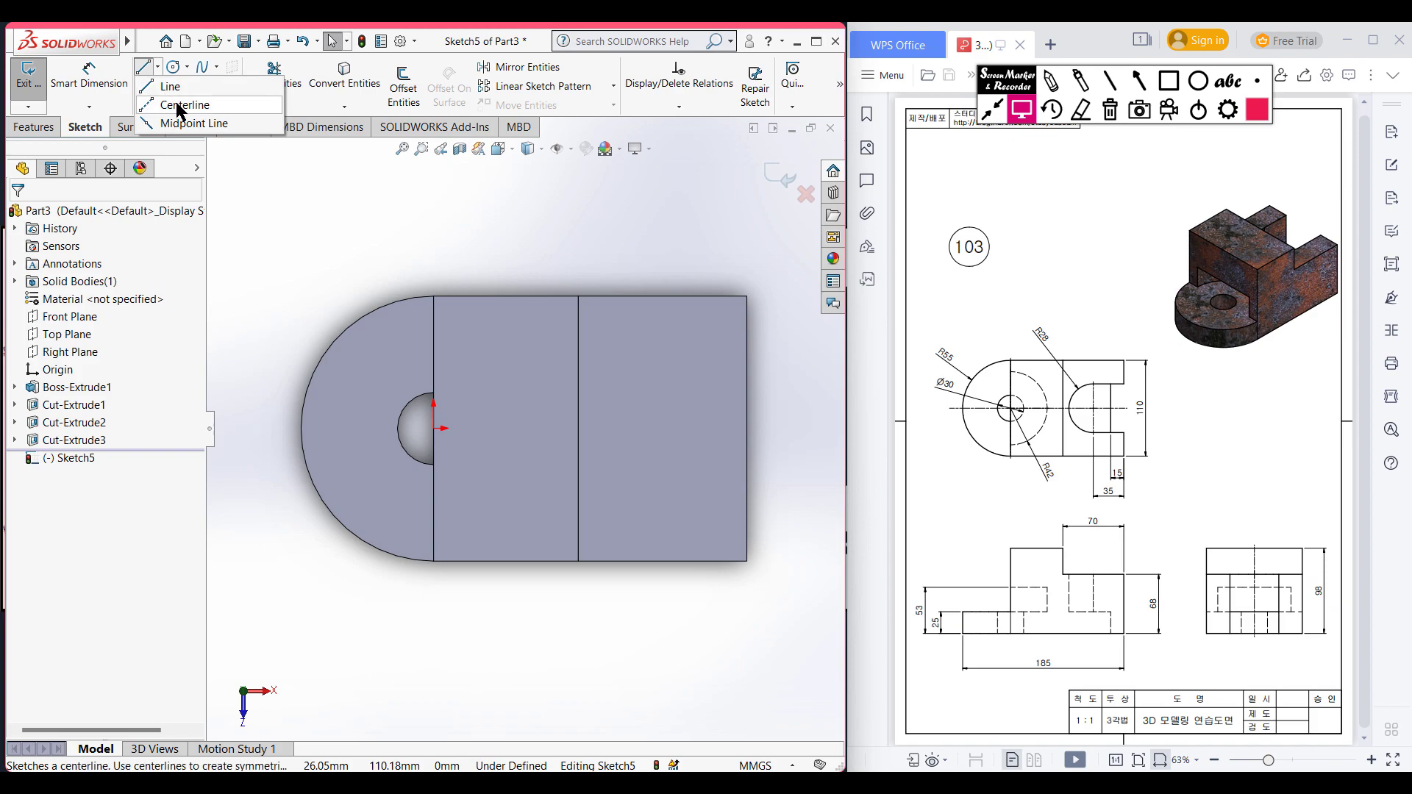
click(177, 103)
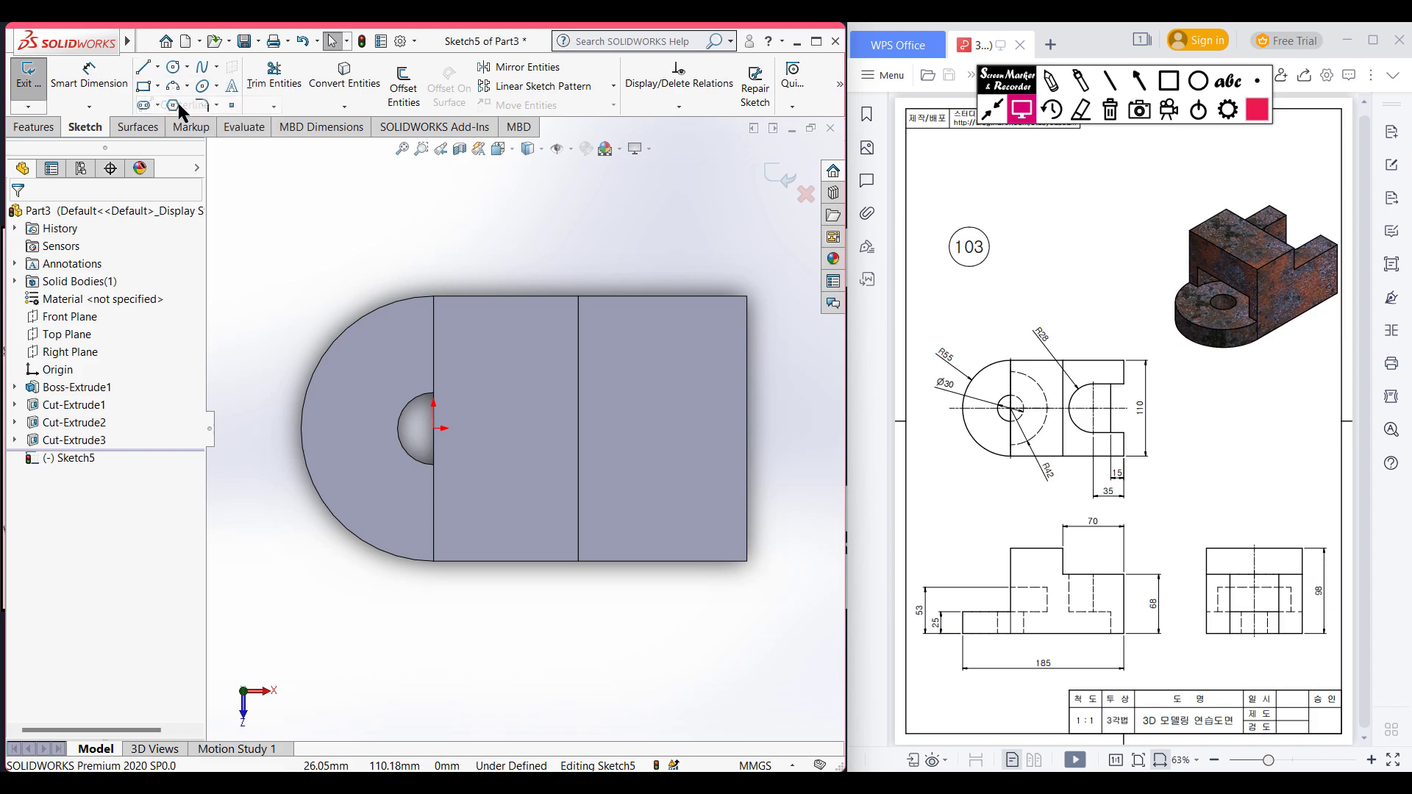
click(746, 428)
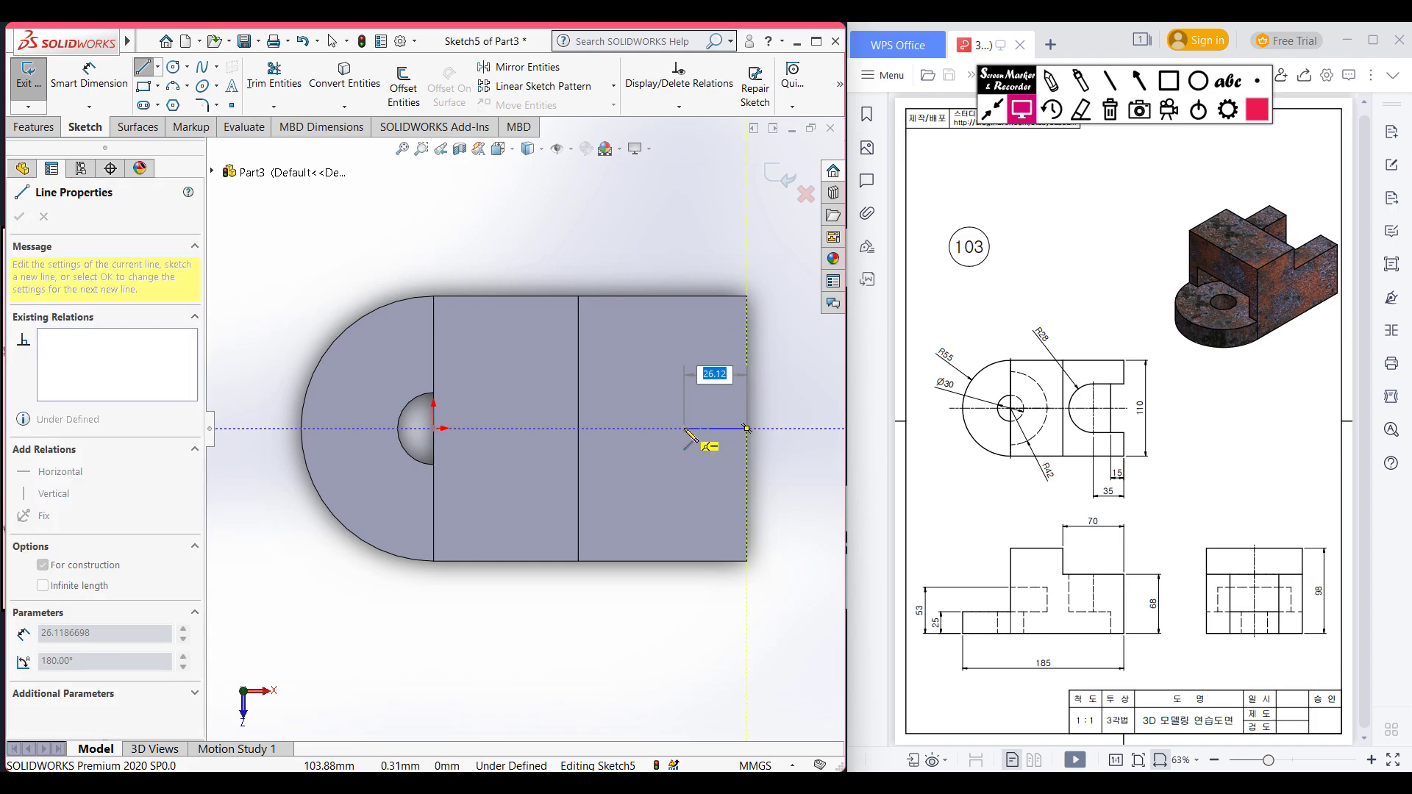
text(35)
key(Return)
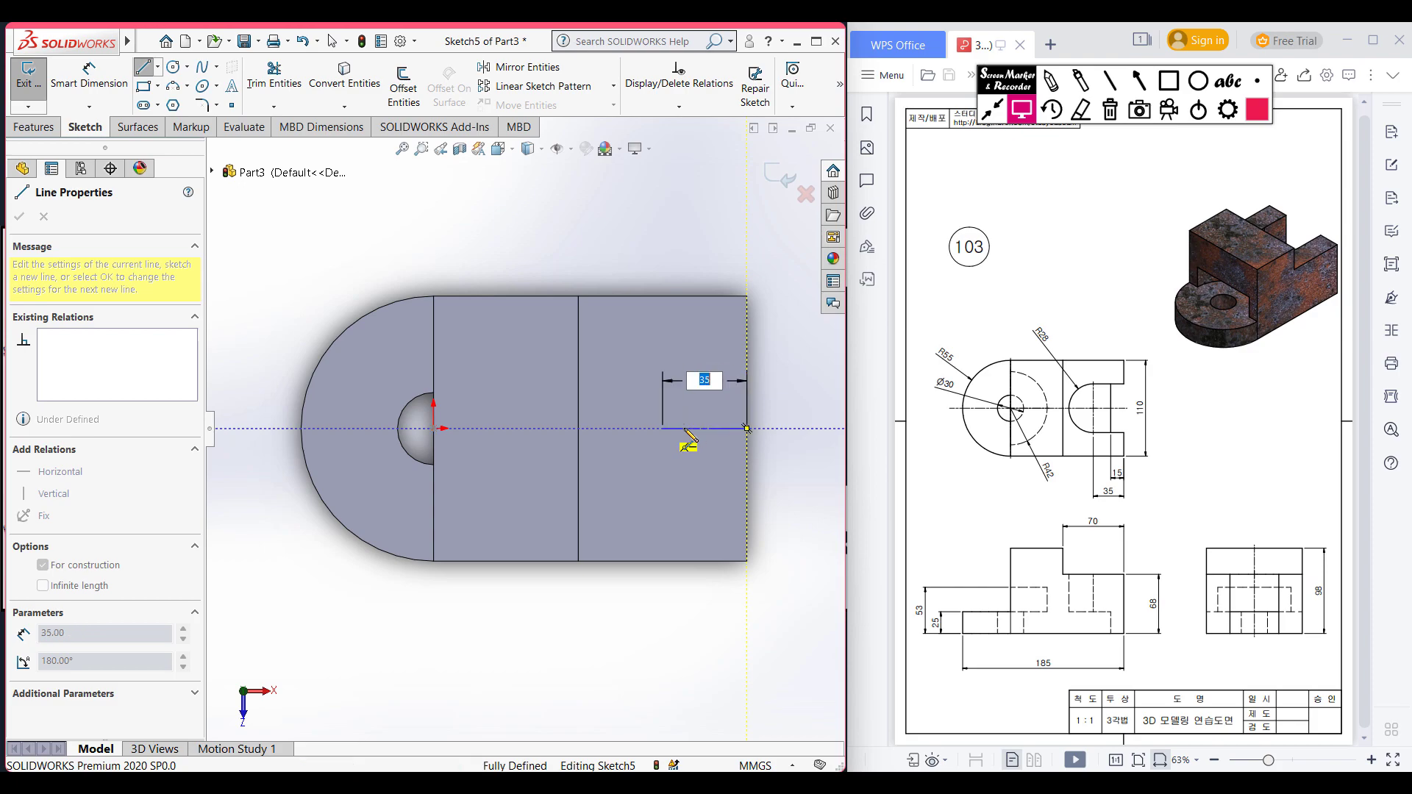
key(Escape)
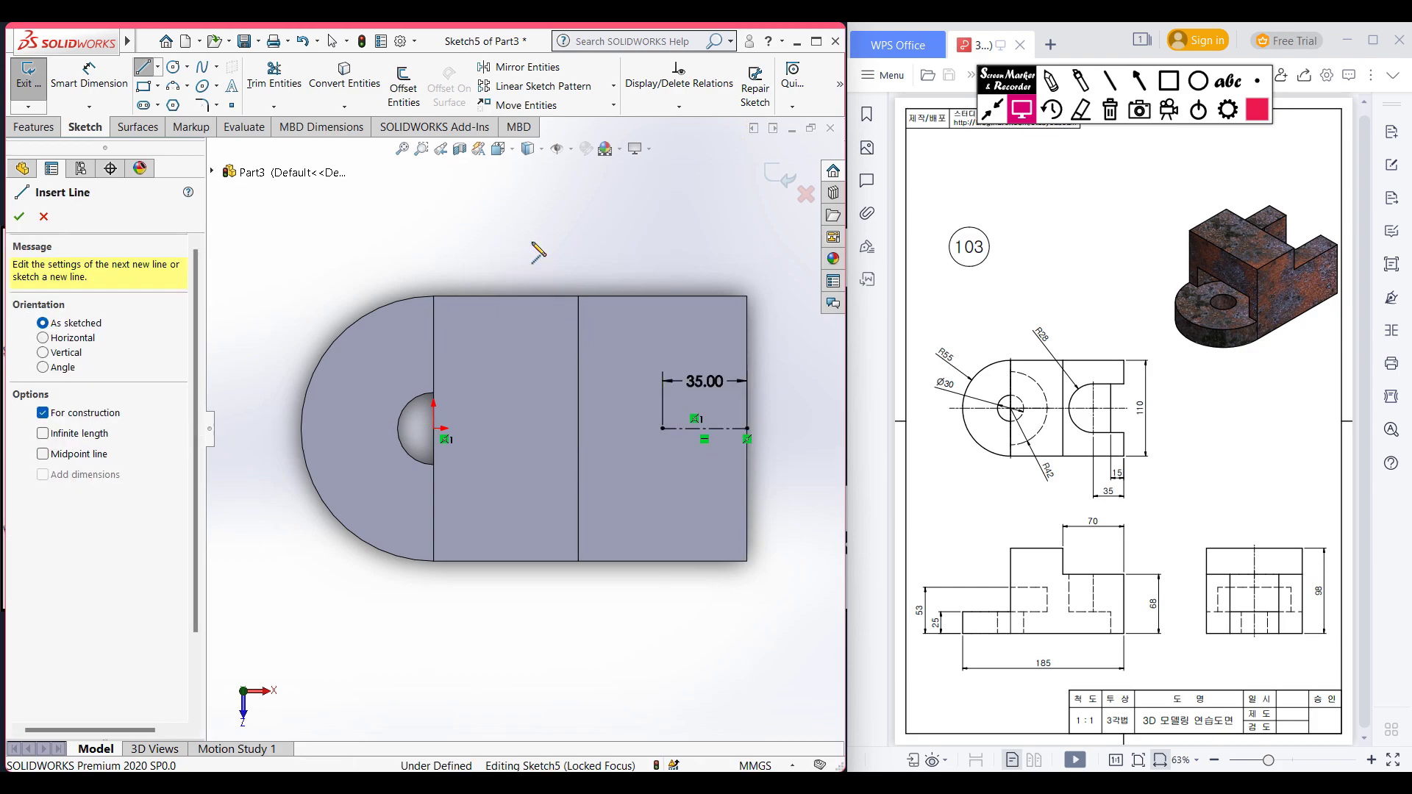
click(19, 215)
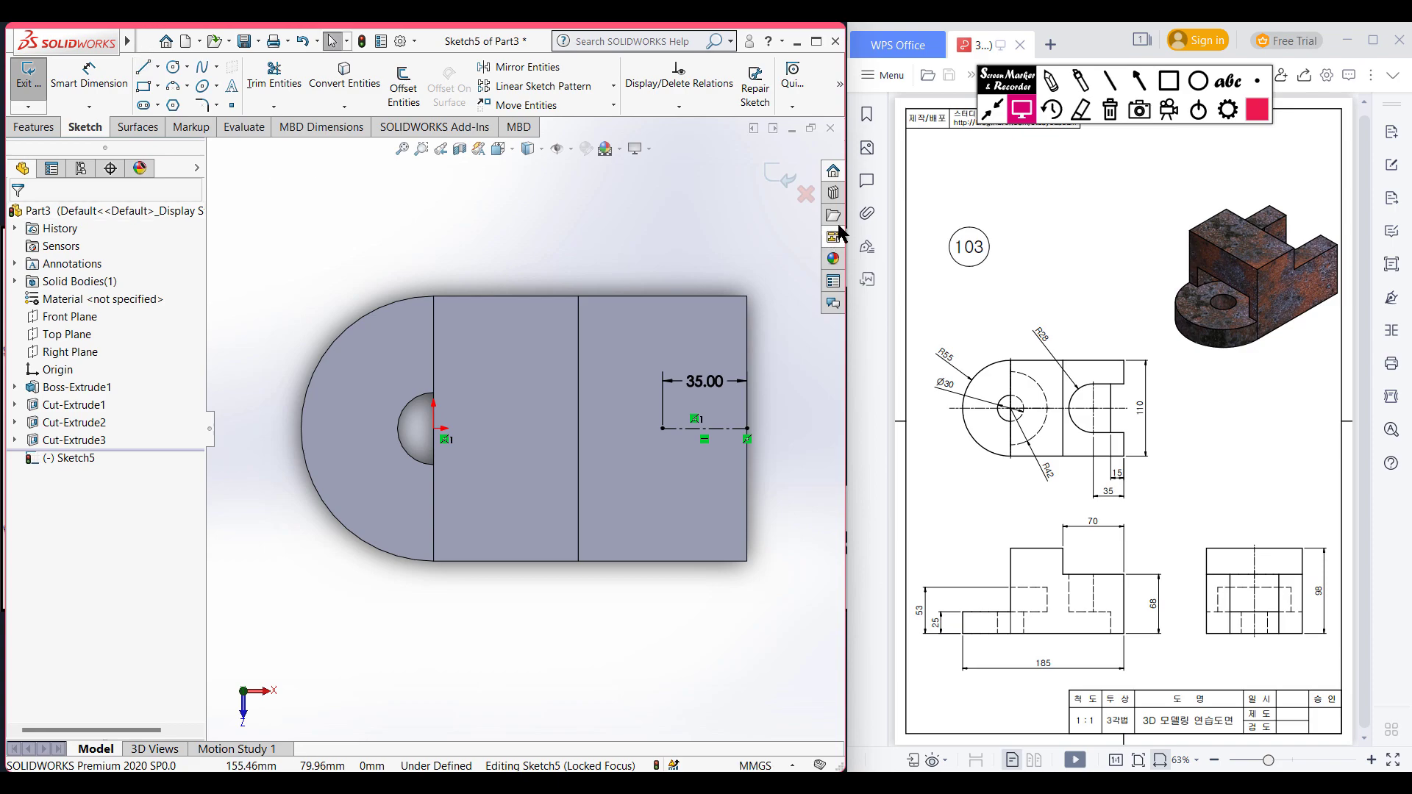
- Circle the 35 dimension on the reference drawing in red, then erase the mark
click(1050, 82)
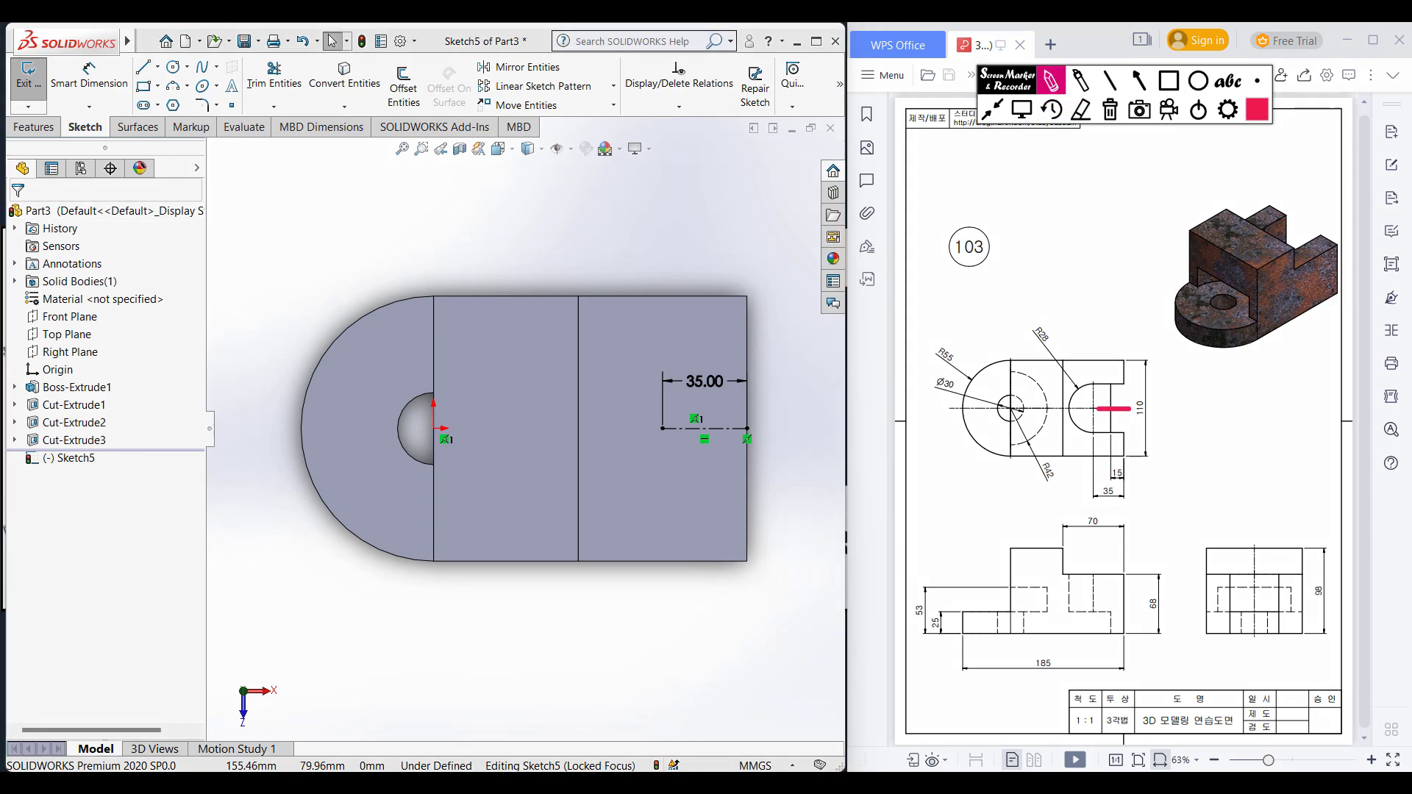
drag(1123, 488, 1093, 503)
click(1109, 110)
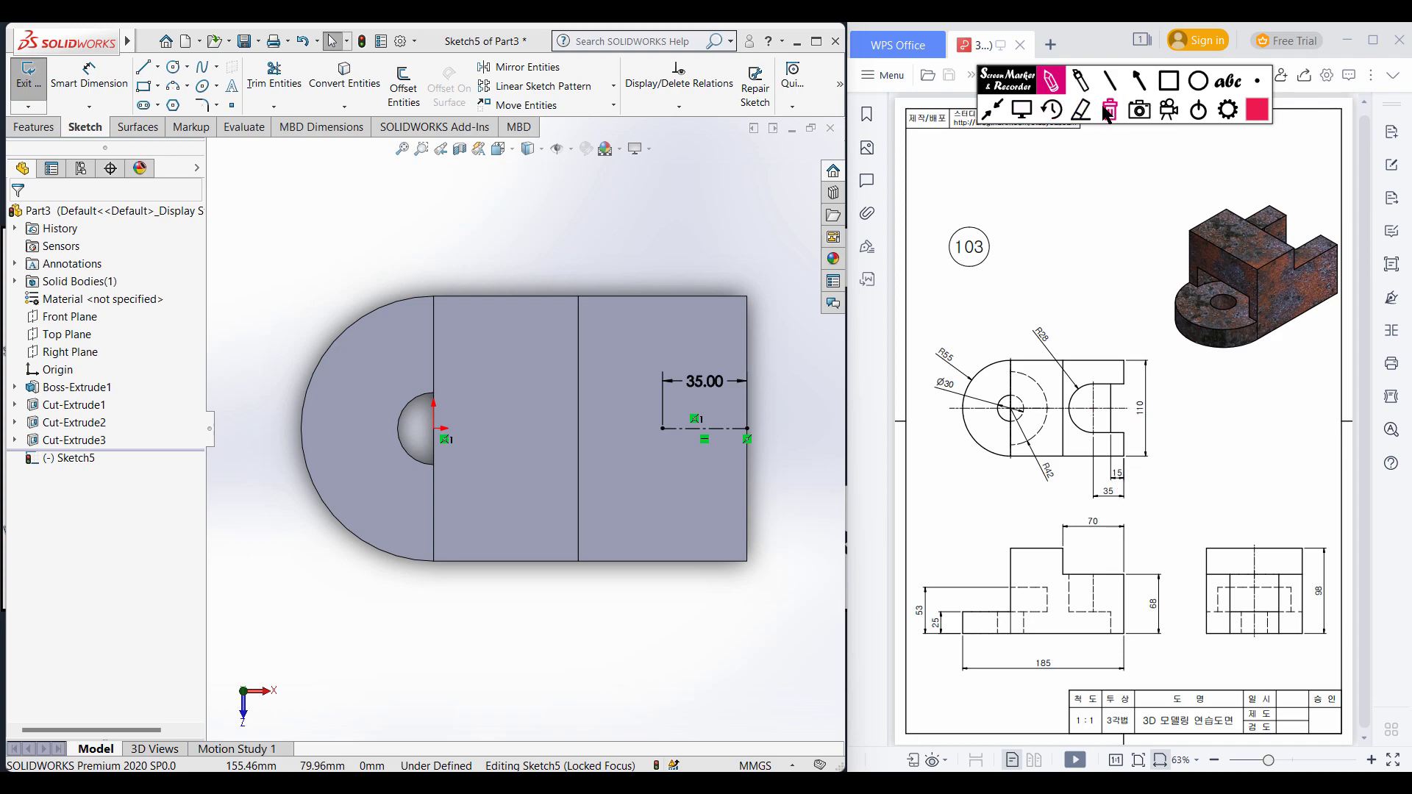
click(1019, 109)
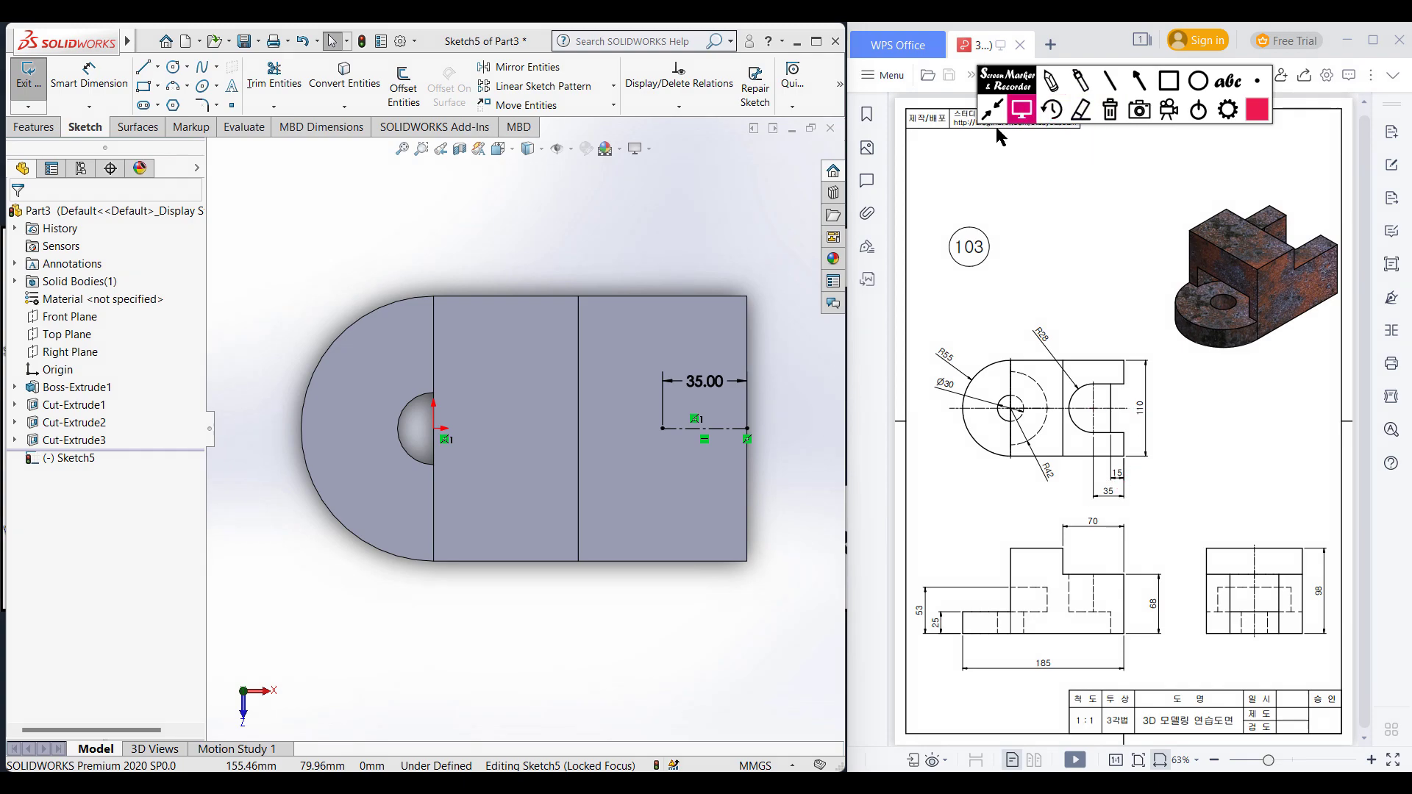
- Offset the centerline 28 mm bi-directionally into a rectangle
click(730, 430)
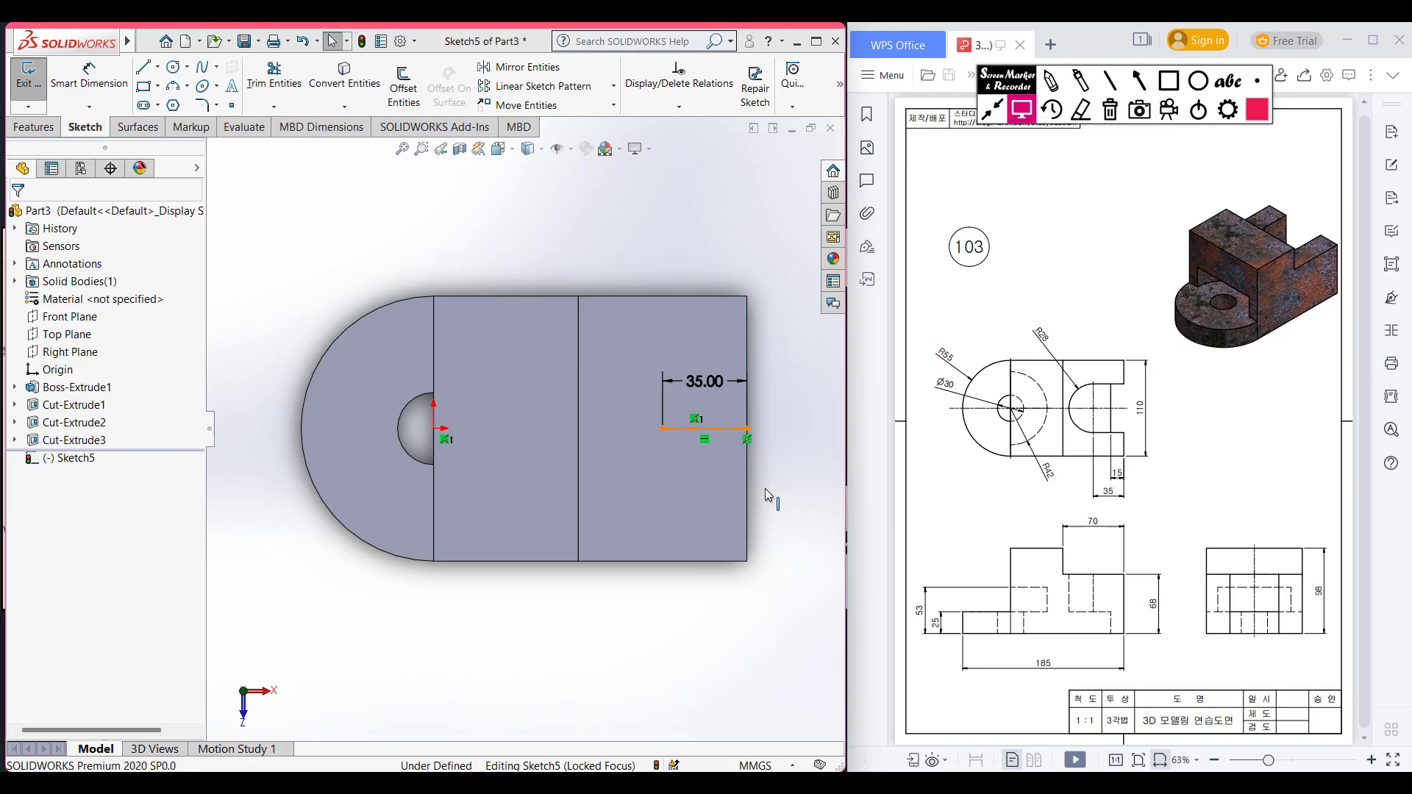
click(404, 88)
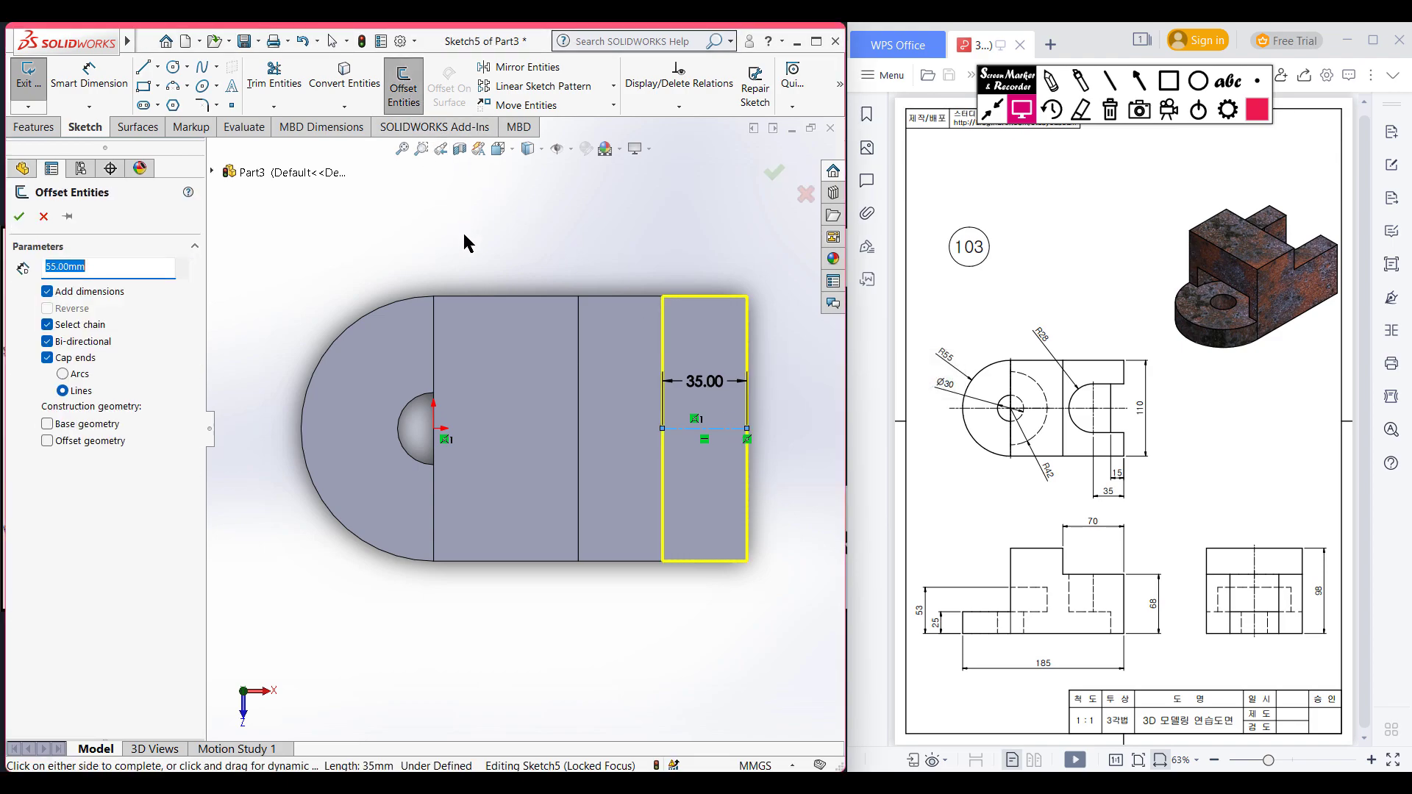
text(28)
key(Return)
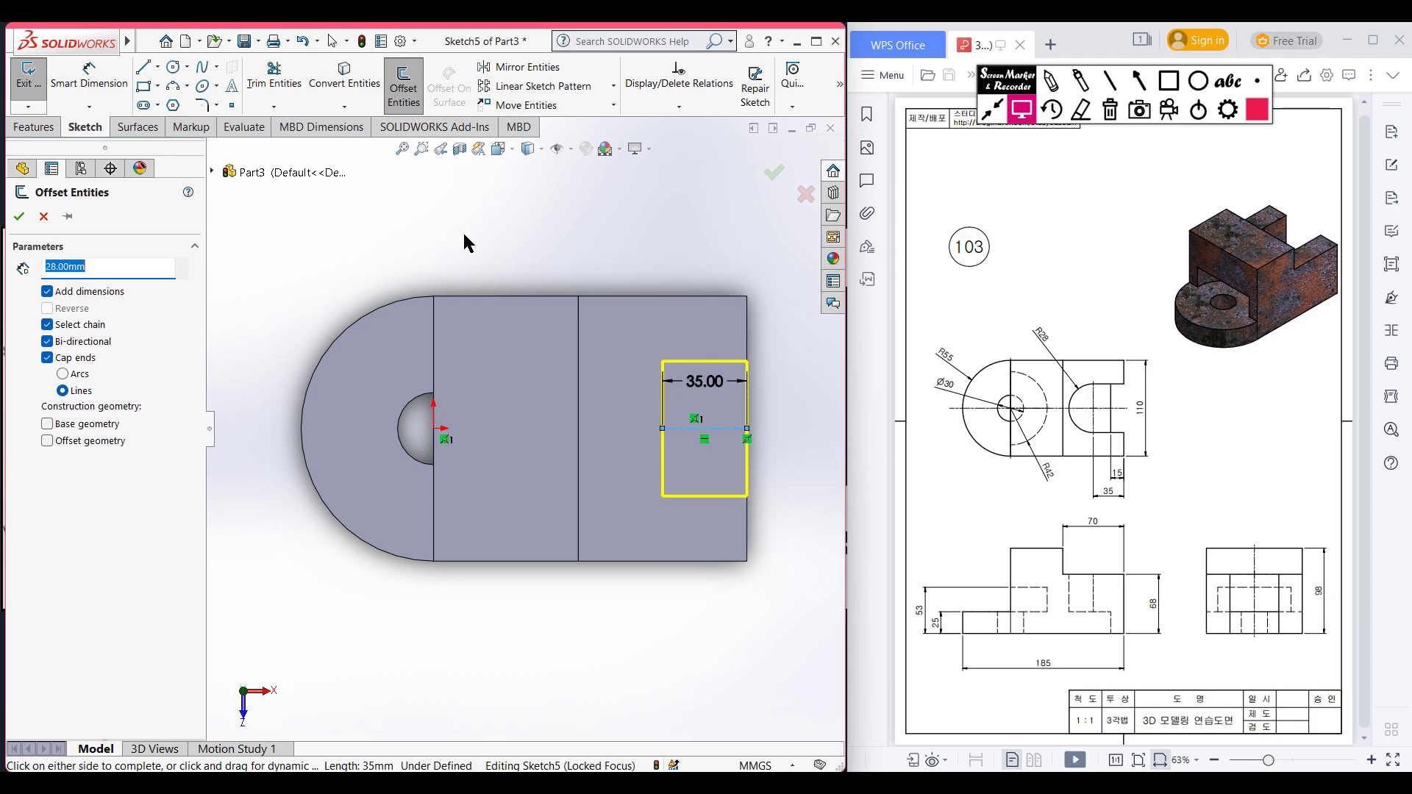
click(18, 215)
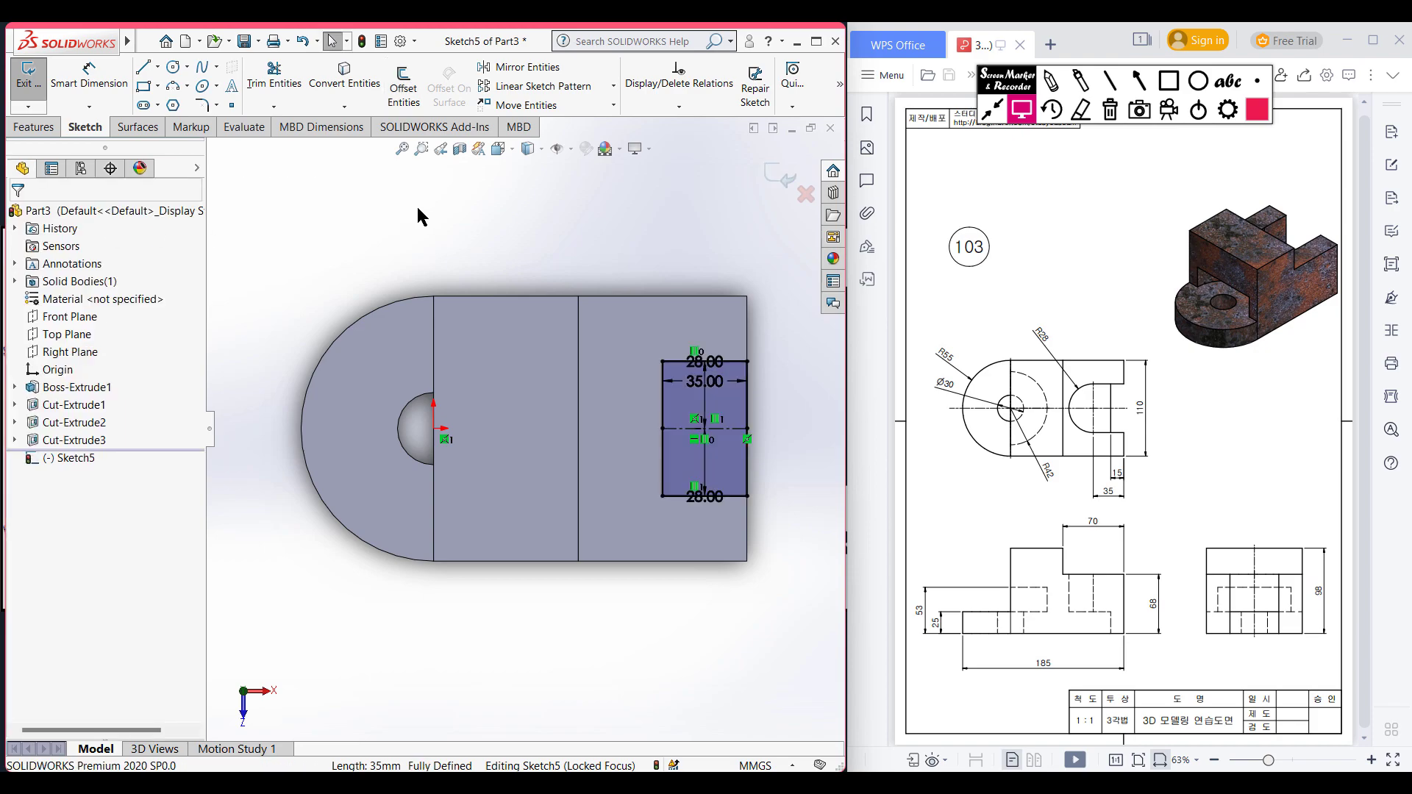
- Add a circle at the rectangle's left midpoint and trim it into the rounded U-end
click(173, 67)
click(662, 428)
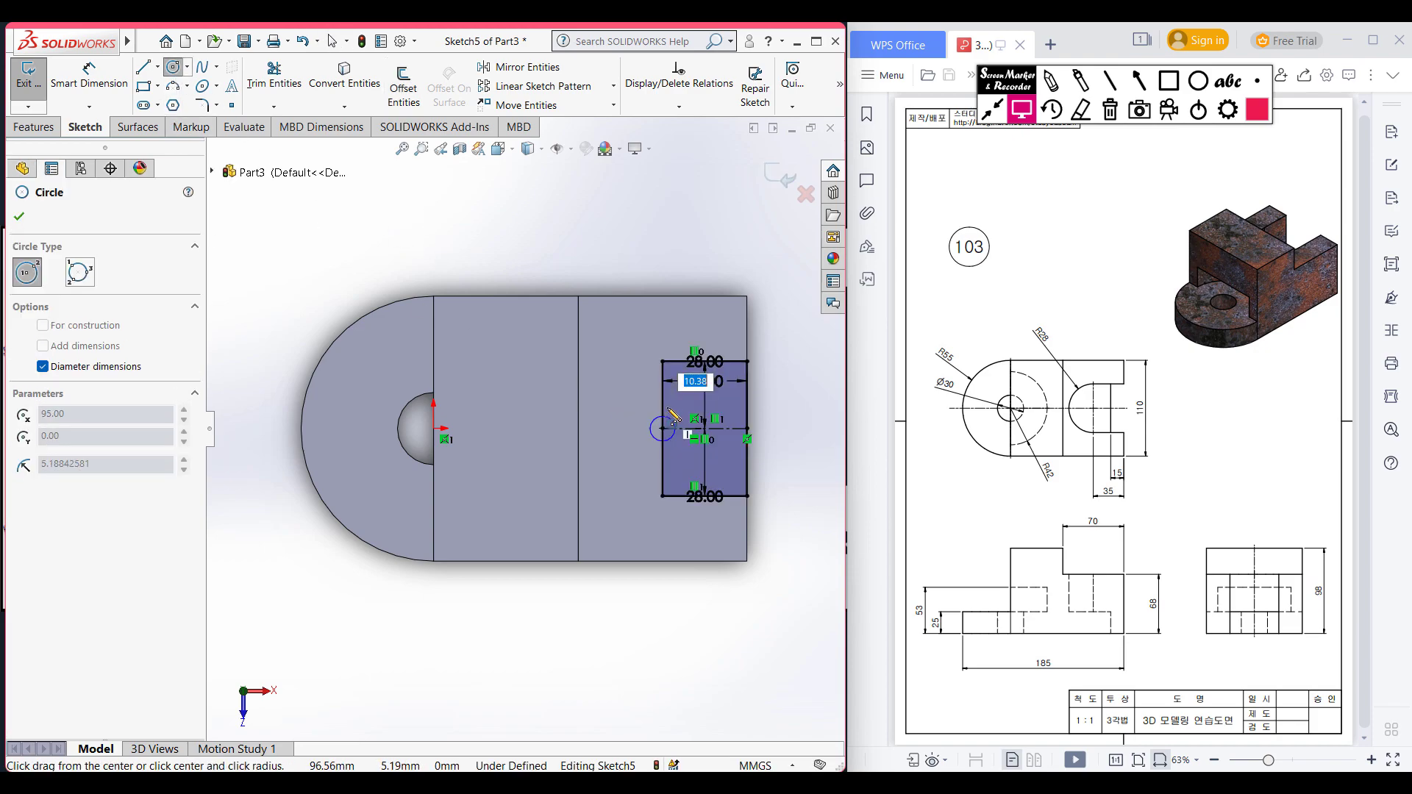
click(662, 361)
click(19, 215)
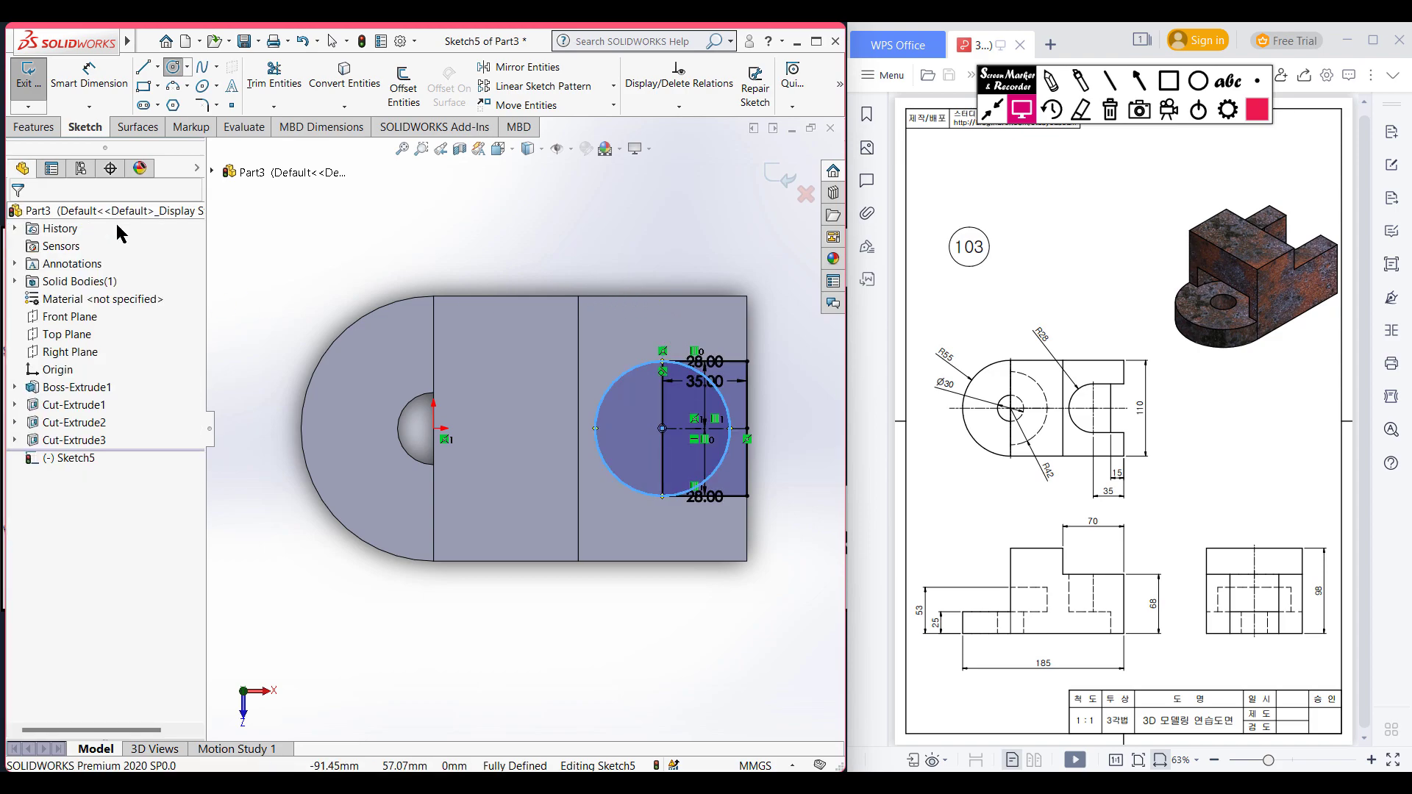
right_drag(325, 230, 280, 302)
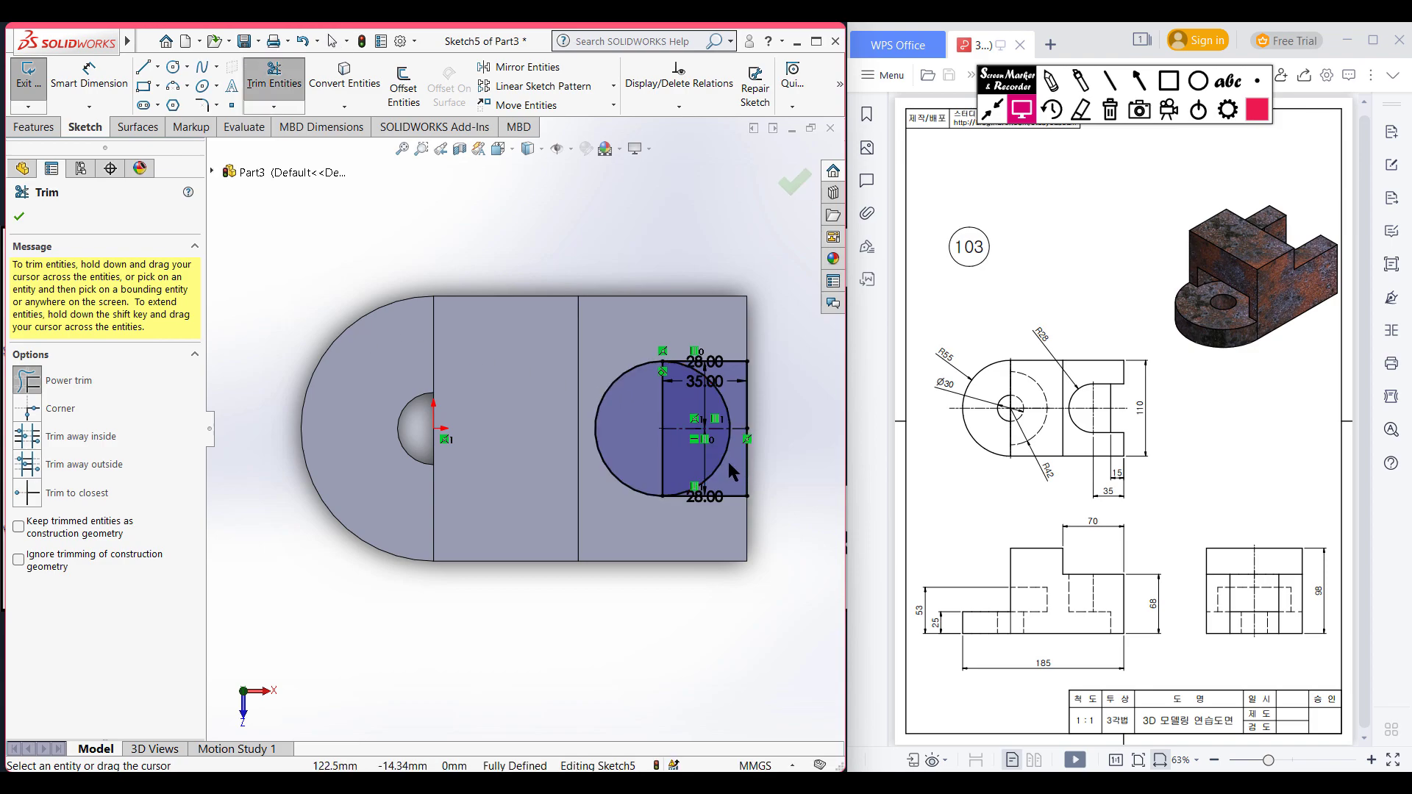
mouse_move(661, 441)
mouse_down()
mouse_move(729, 400)
mouse_move(655, 400)
mouse_up()
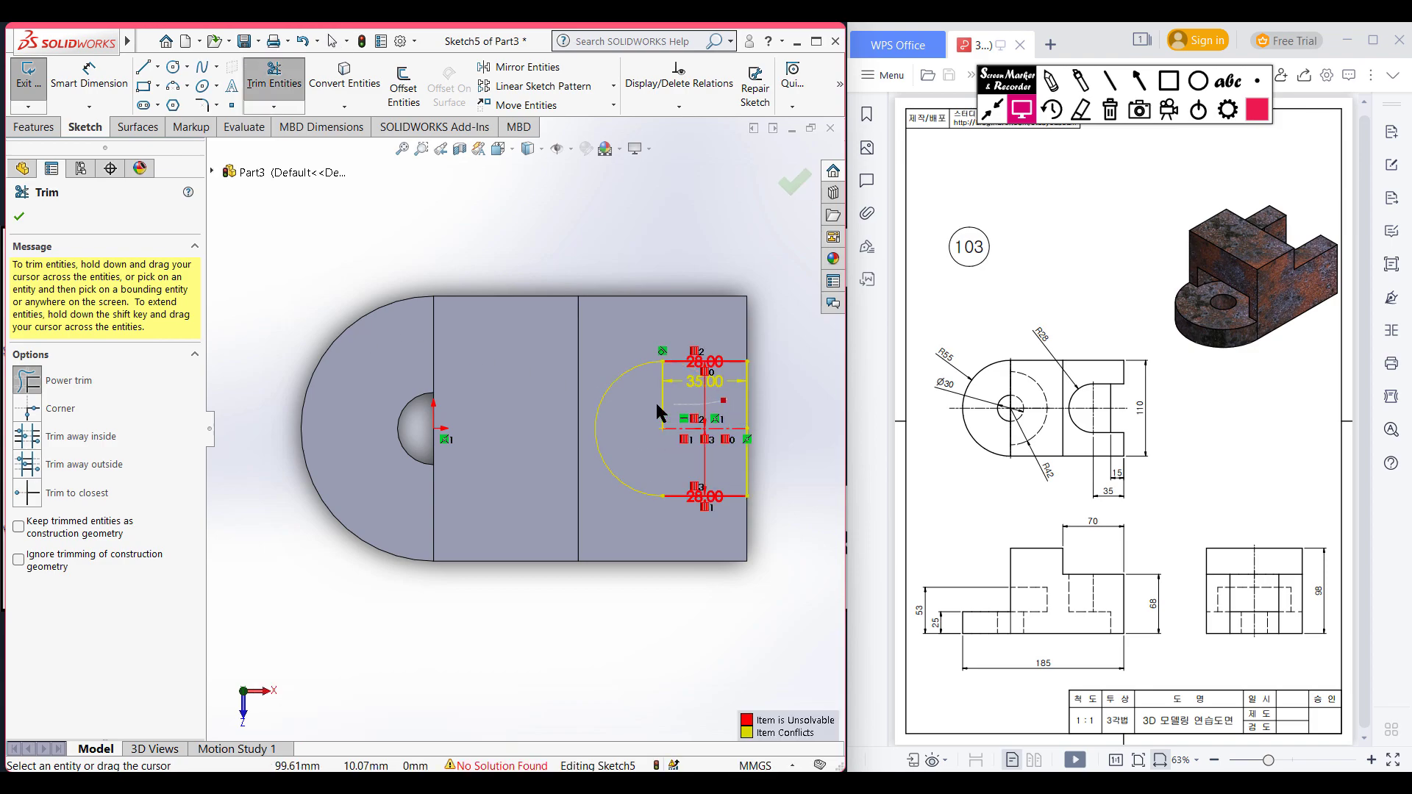
click(19, 216)
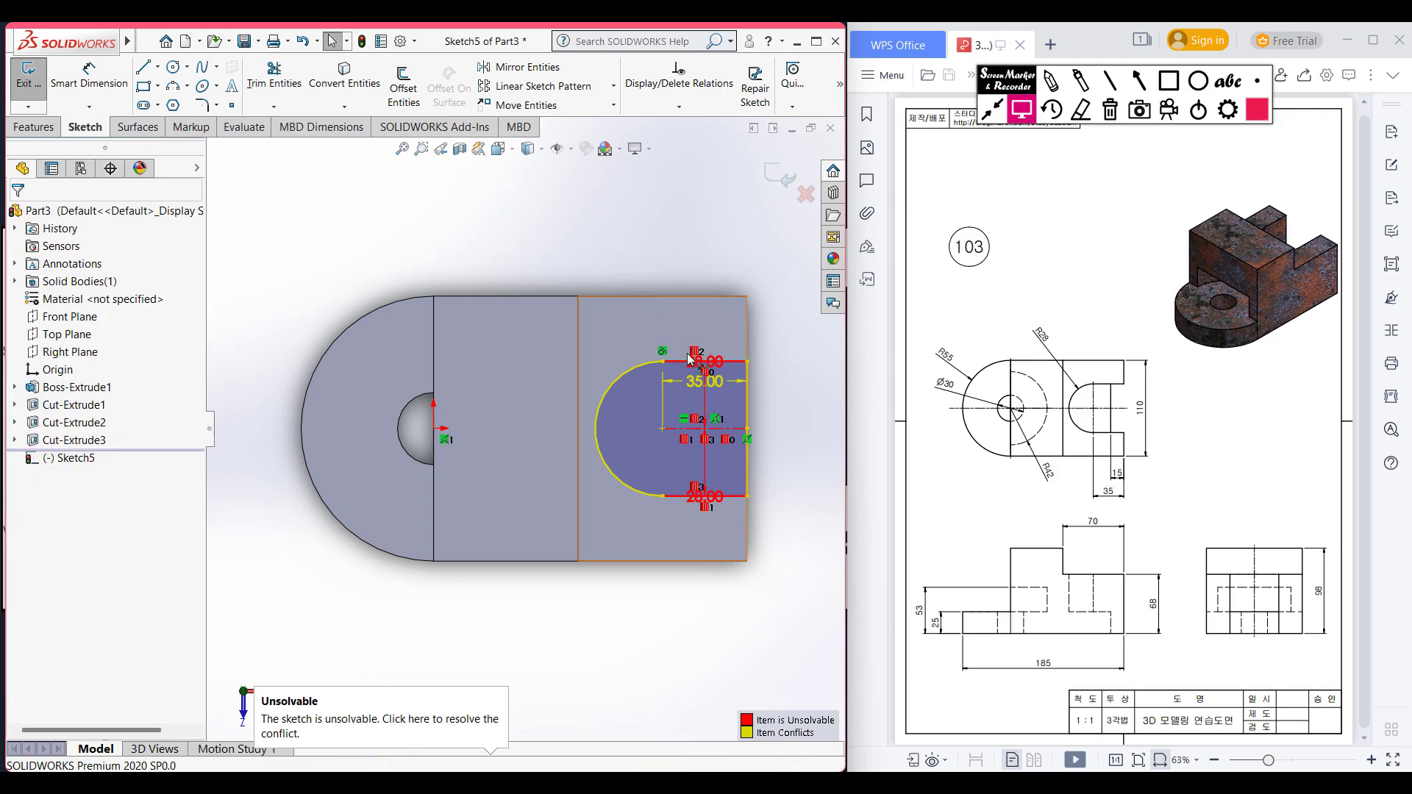
- Delete the conflicting 28 mm dimension, keep the 35.00 dimension, and return to isometric
drag(705, 498, 697, 478)
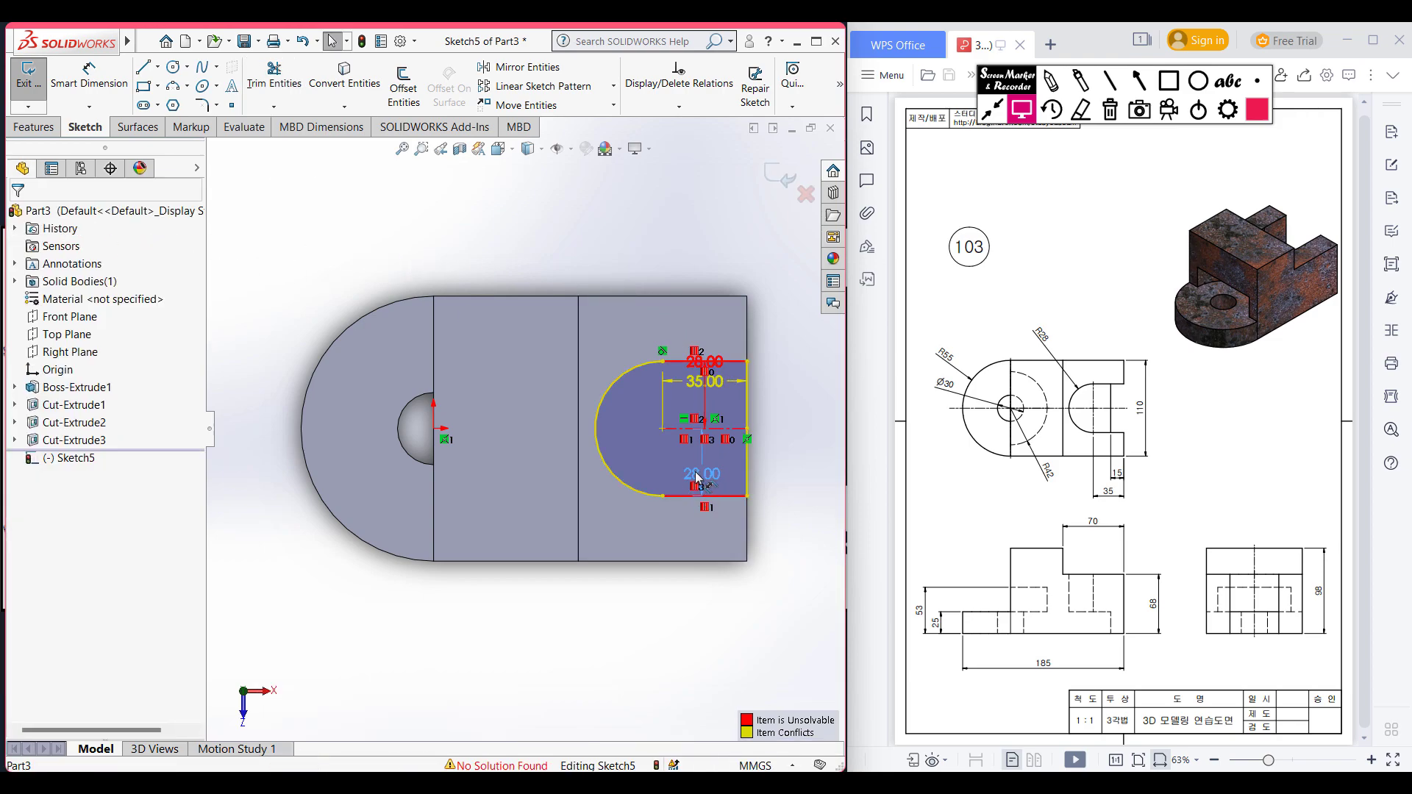
click(697, 477)
right_click(701, 477)
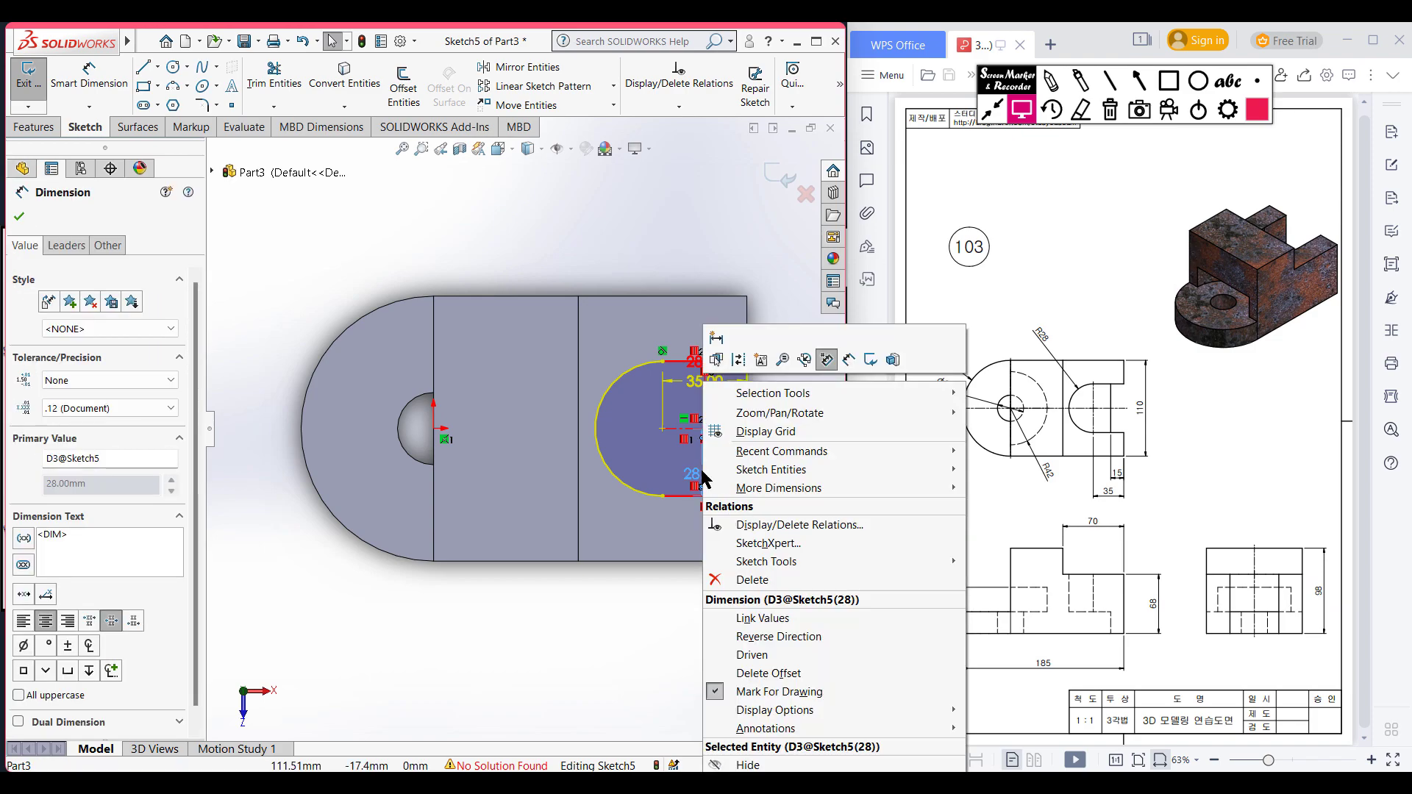
click(784, 577)
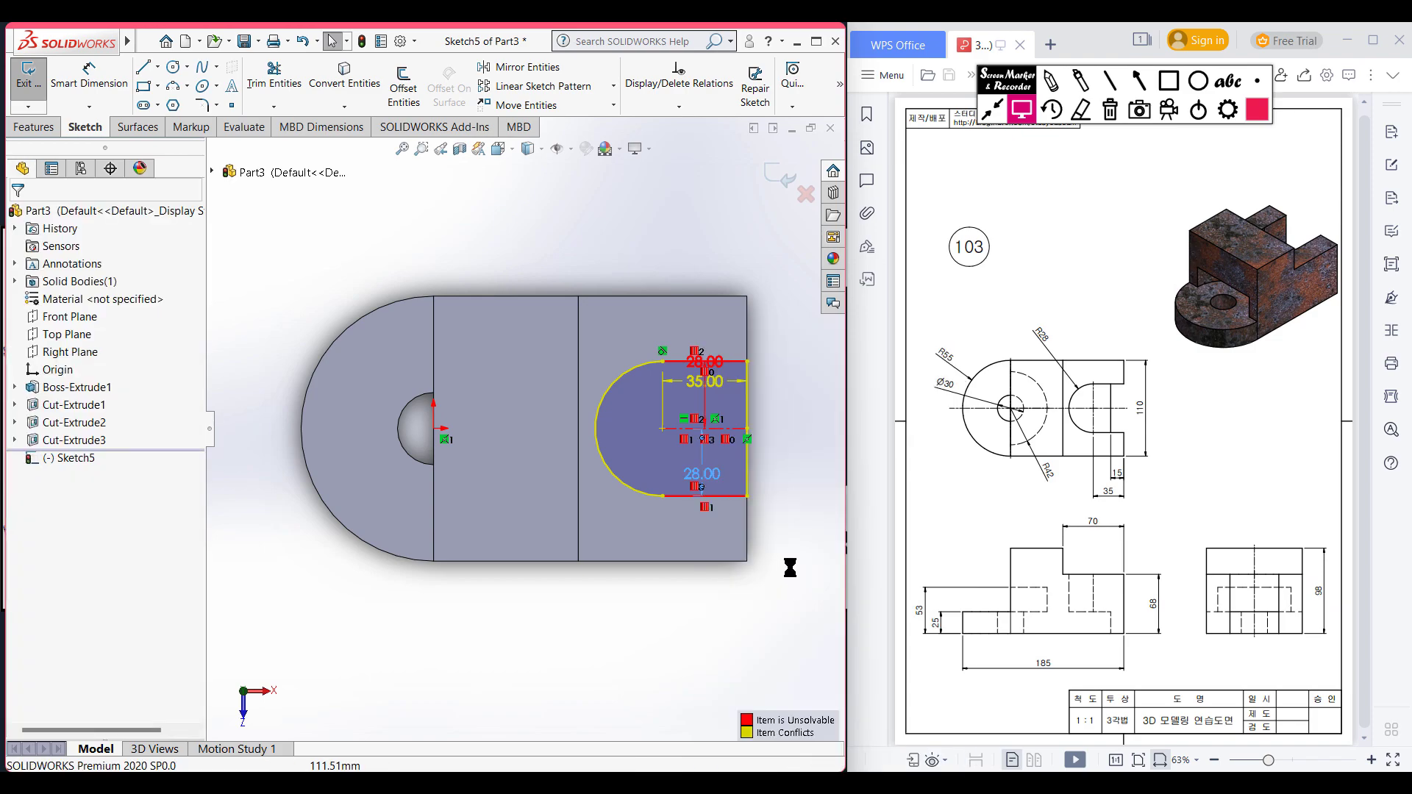
right_click(704, 397)
click(786, 497)
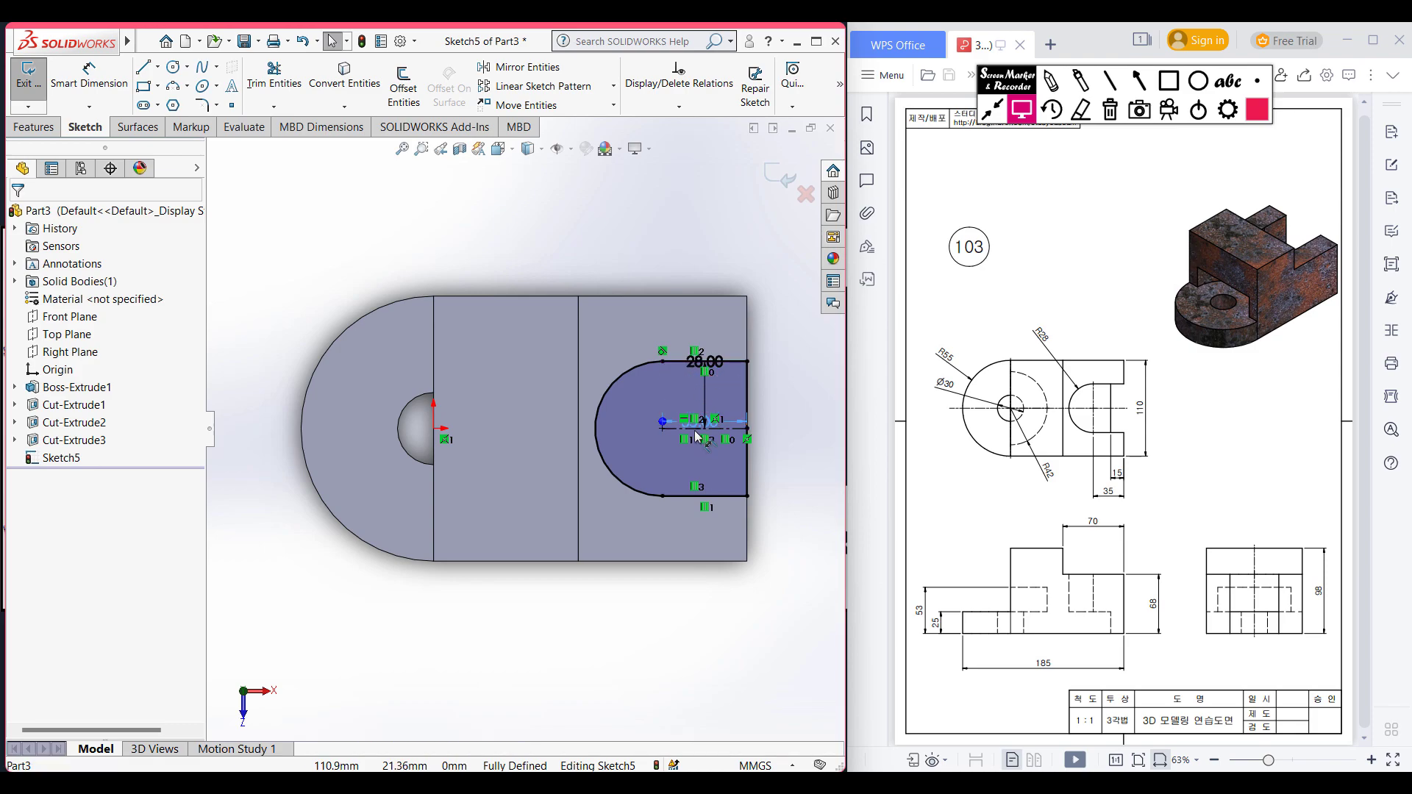
key(ctrl+z)
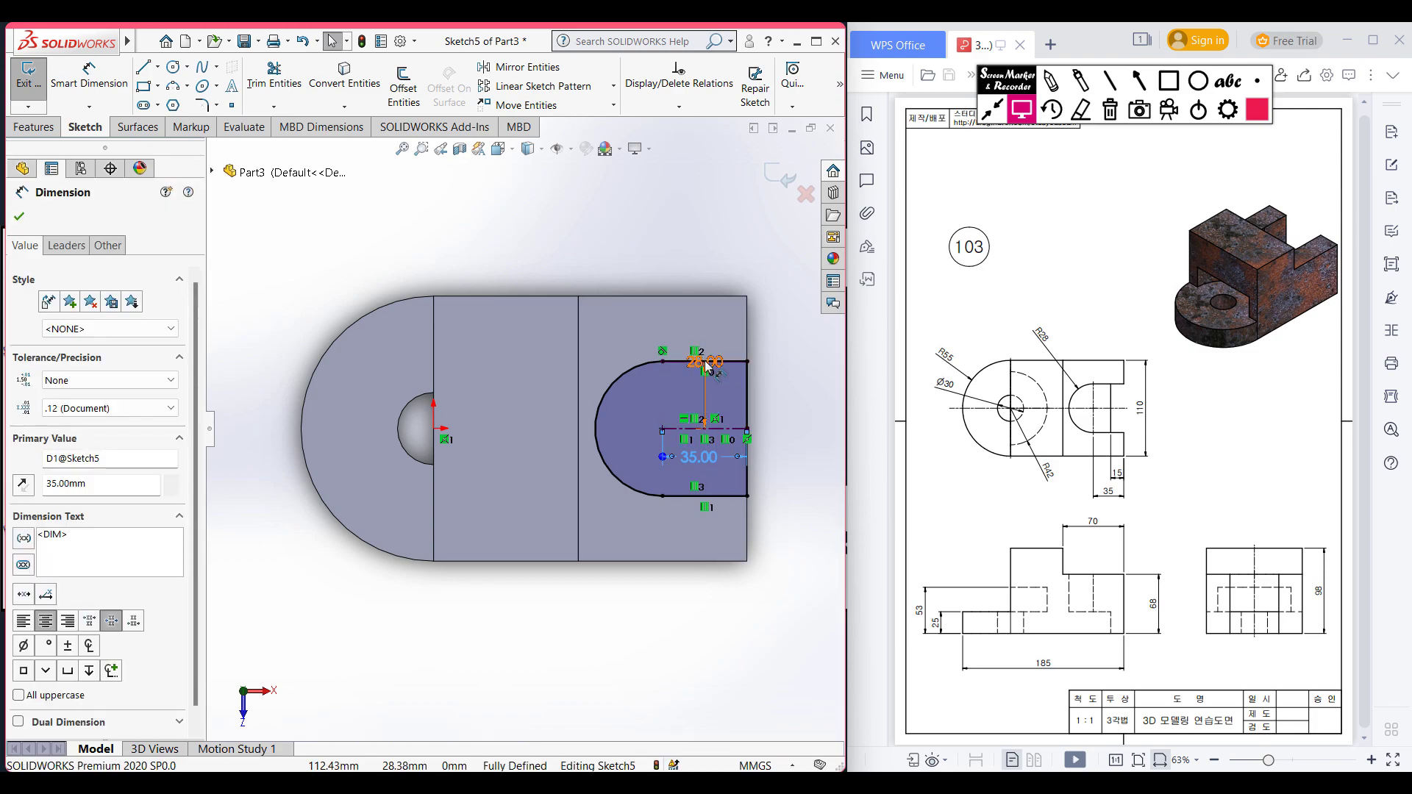
click(539, 250)
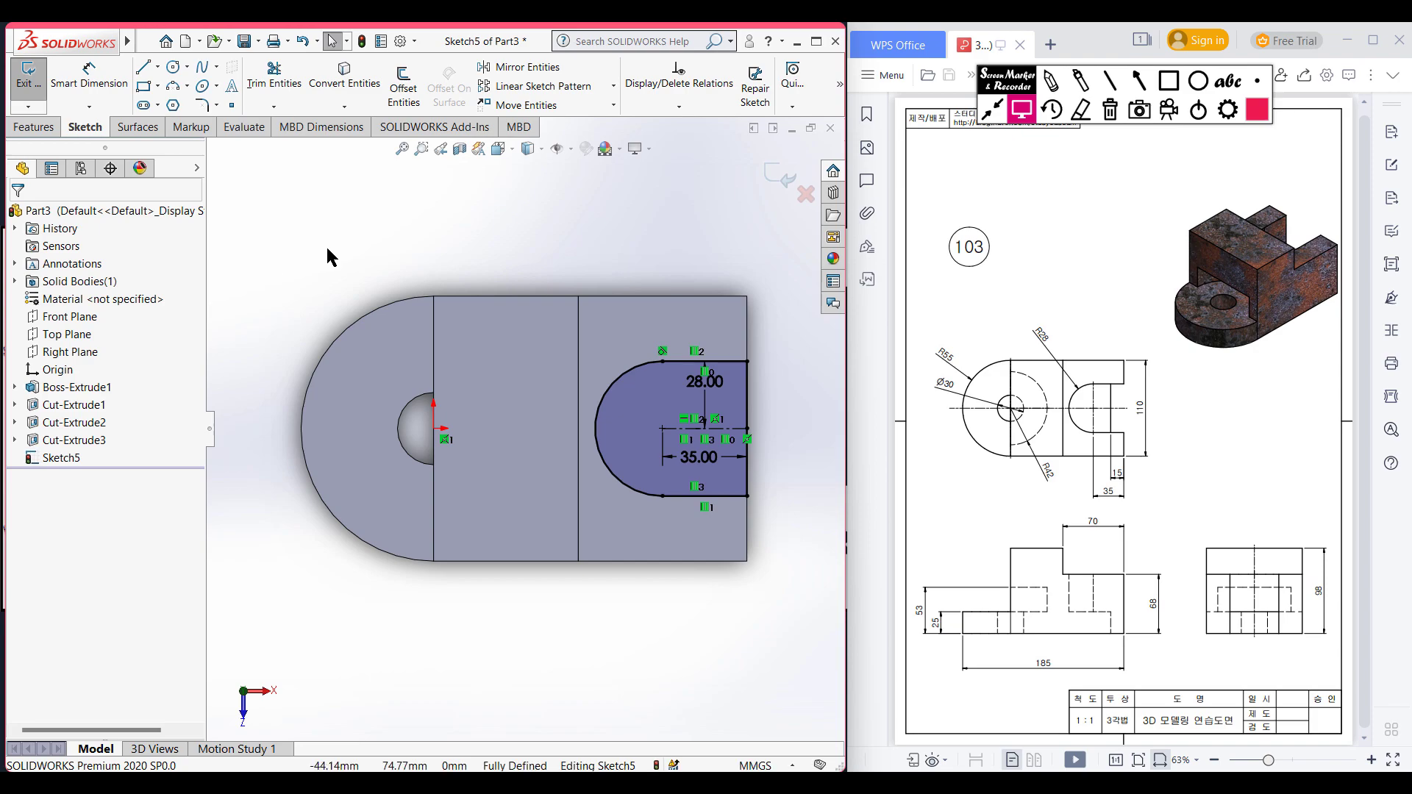
key(ctrl+7)
- Extruded-cut the U-slot sketch blind to a depth of 68-25 = 43 mm
click(23, 131)
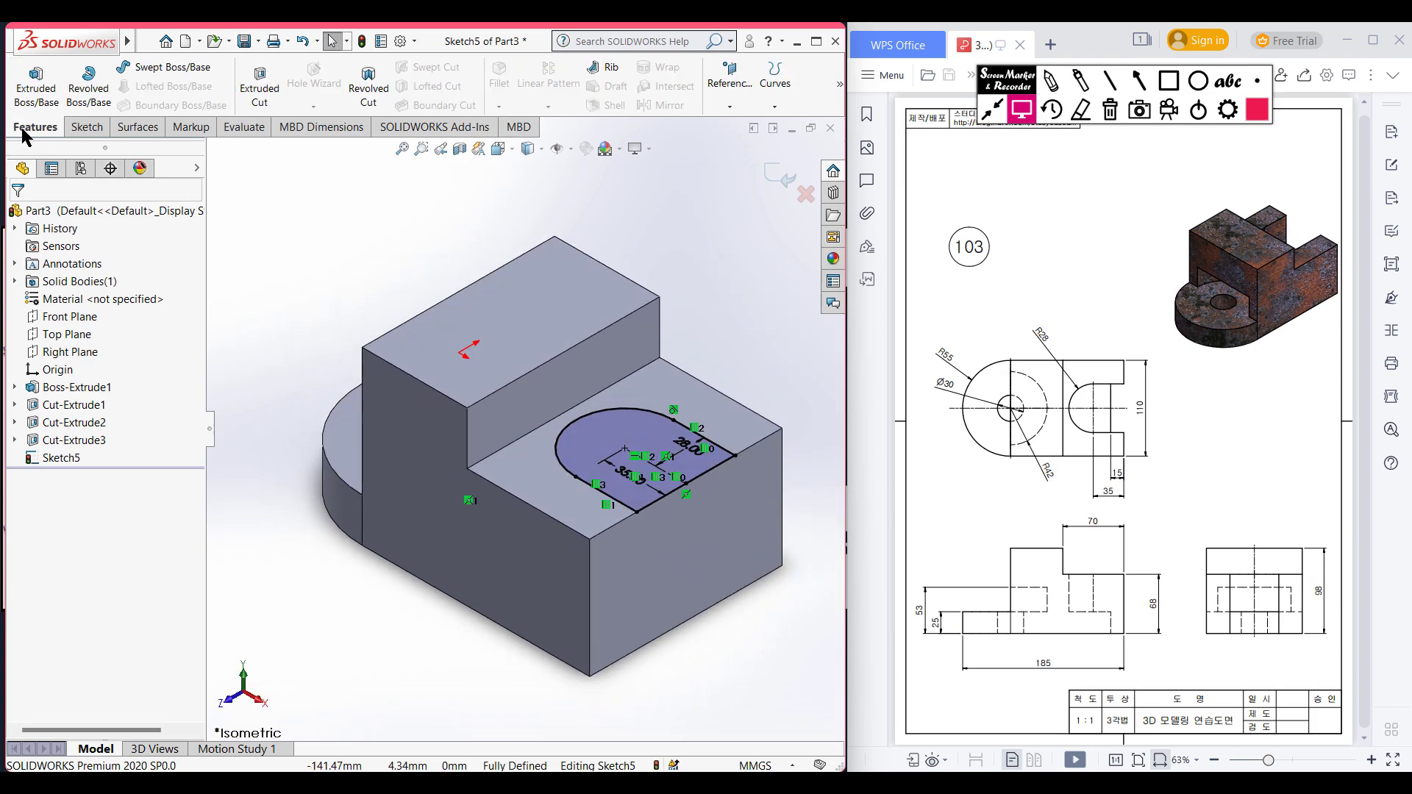
click(260, 85)
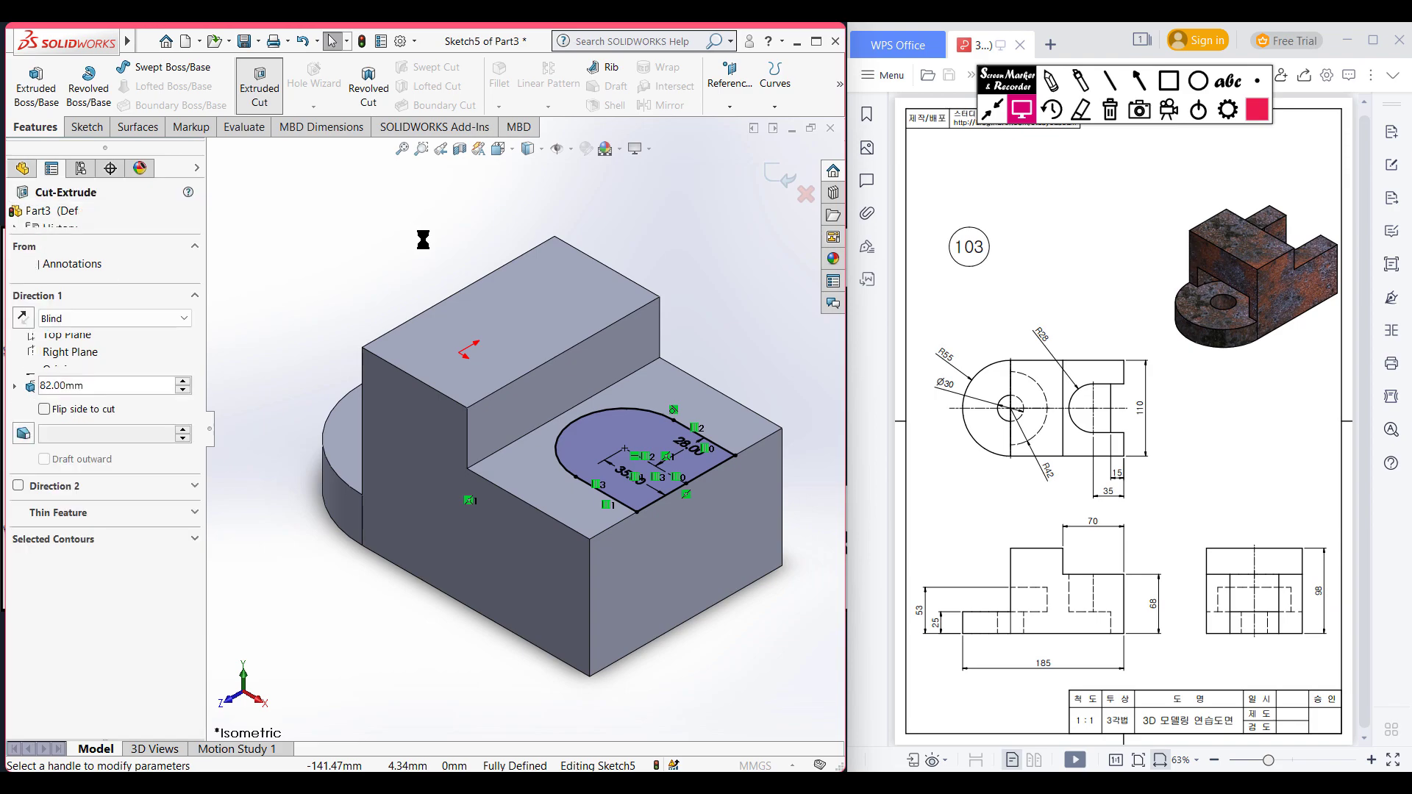
text(68-25)
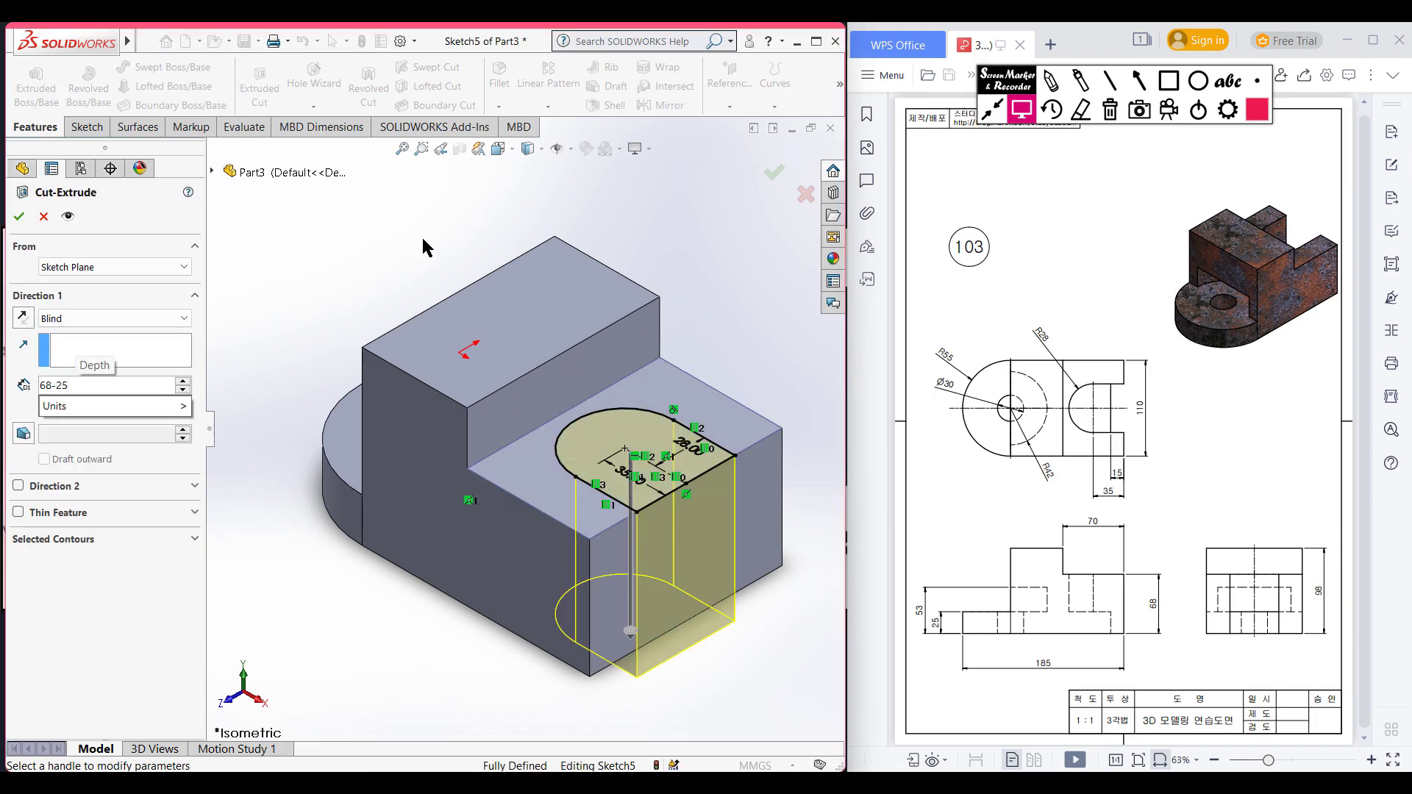
key(Return)
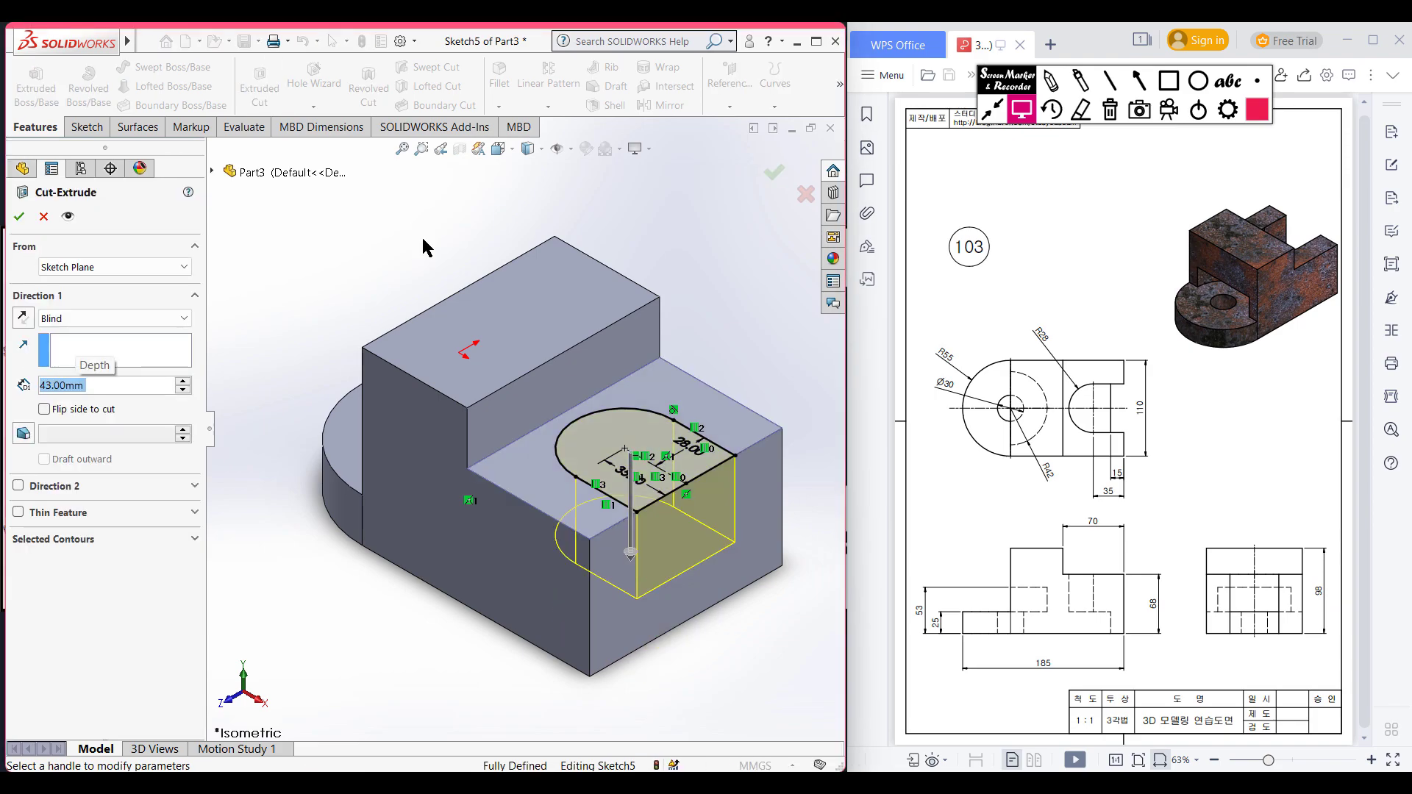
key(Return)
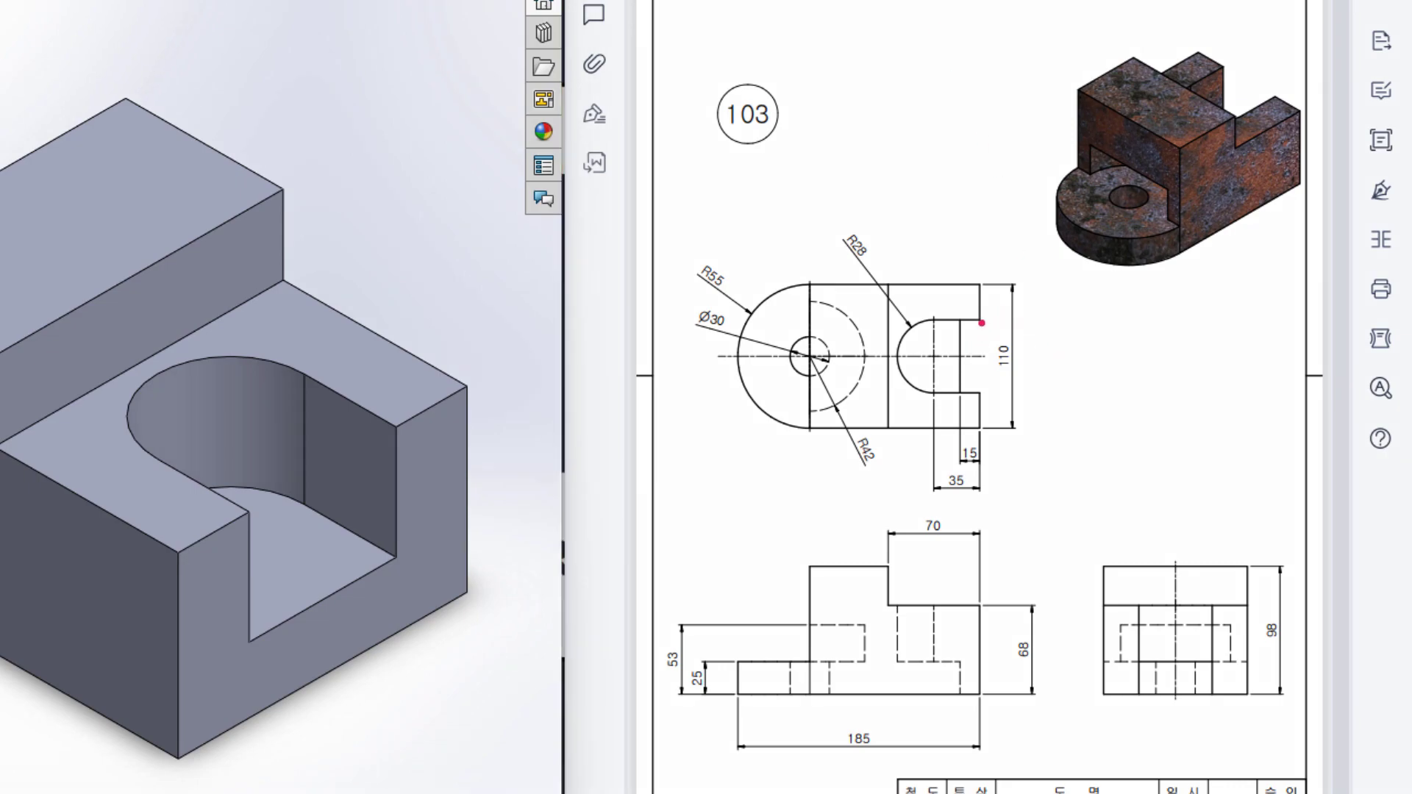
drag(982, 322, 982, 392)
mouse_move(983, 432)
mouse_down()
mouse_move(945, 456)
mouse_move(972, 470)
mouse_move(994, 441)
mouse_up()
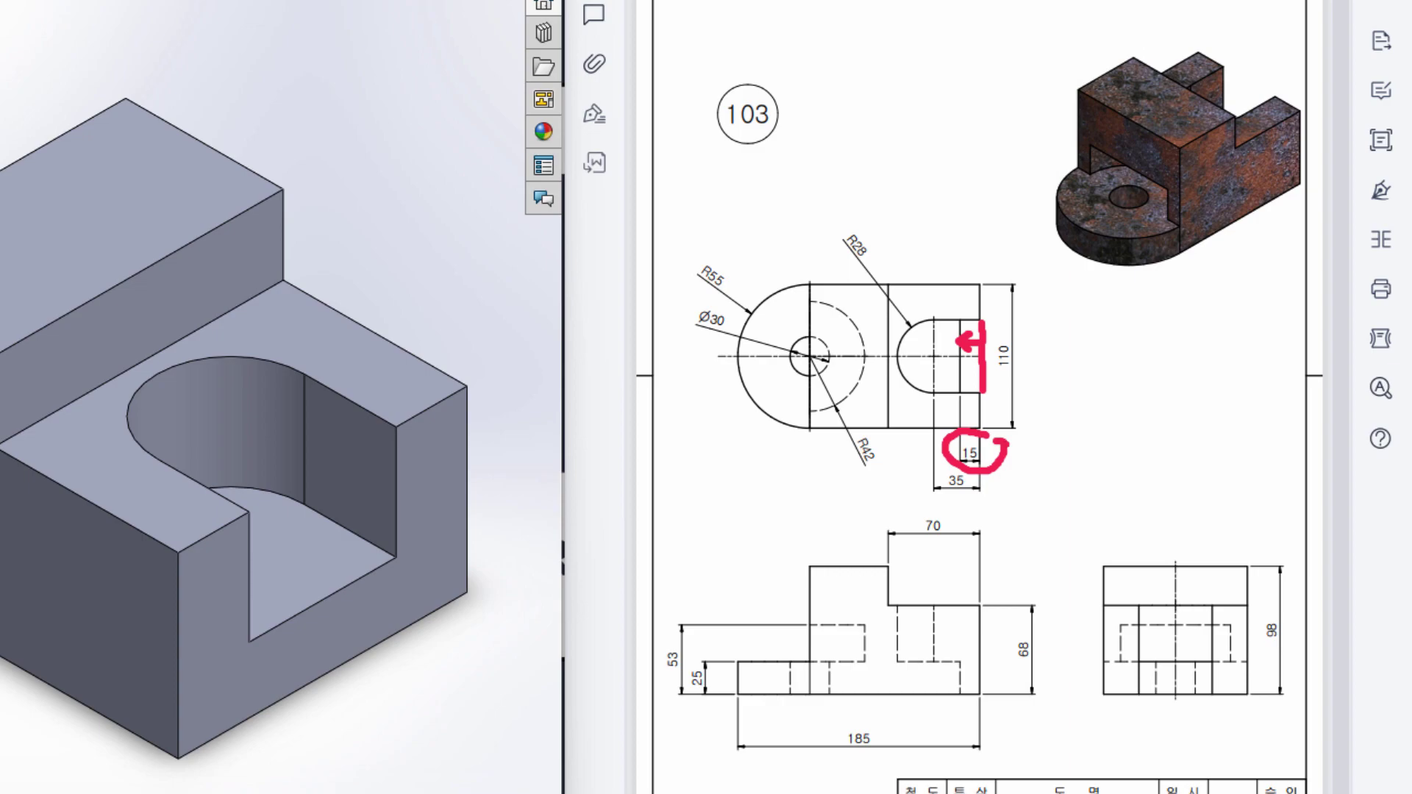
drag(958, 396, 988, 396)
drag(957, 320, 963, 405)
drag(960, 318, 978, 326)
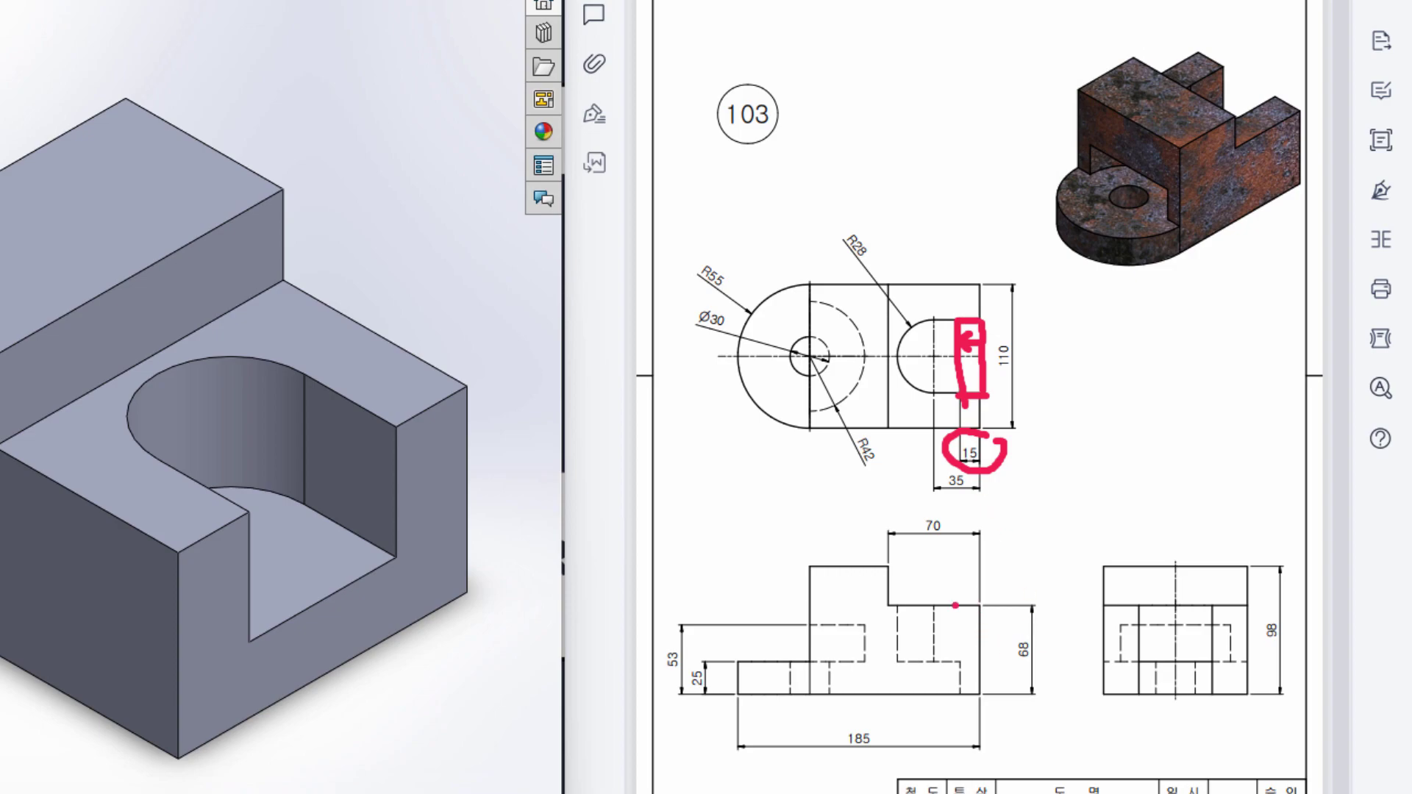
mouse_move(957, 604)
mouse_down()
mouse_move(975, 703)
mouse_move(996, 671)
mouse_up()
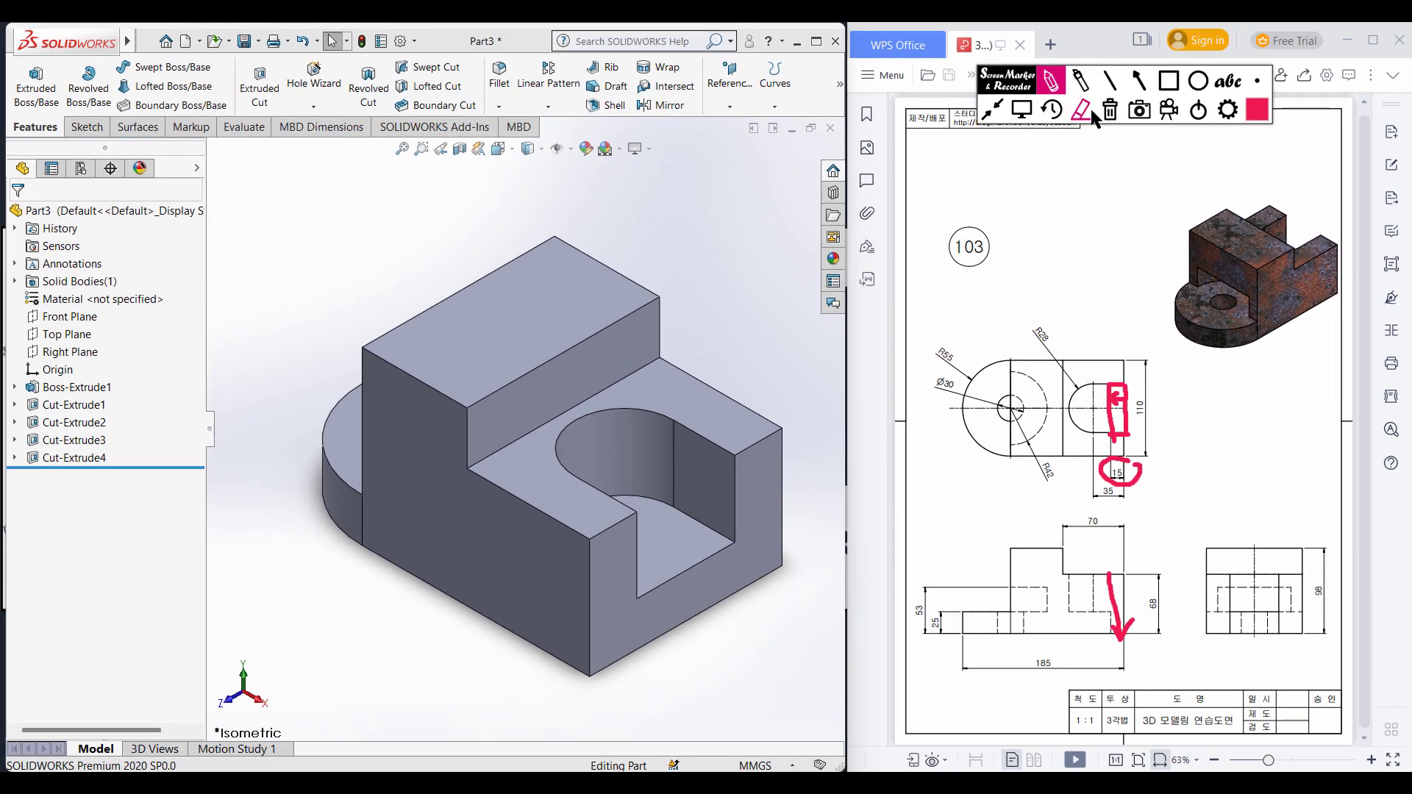
click(1110, 109)
click(1020, 109)
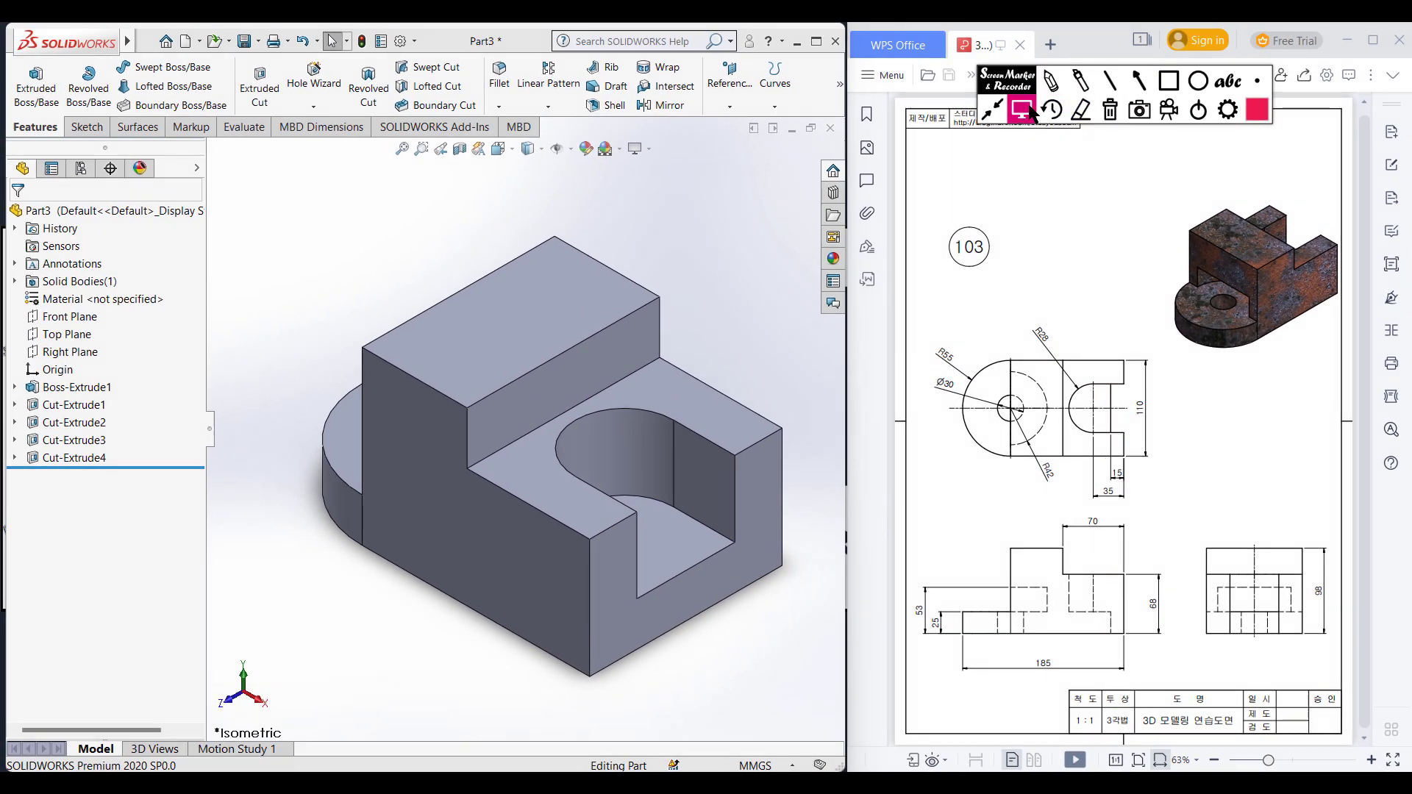
- Start a face-on sketch on the slot floor and select its outer right edge
right_click(678, 553)
click(727, 437)
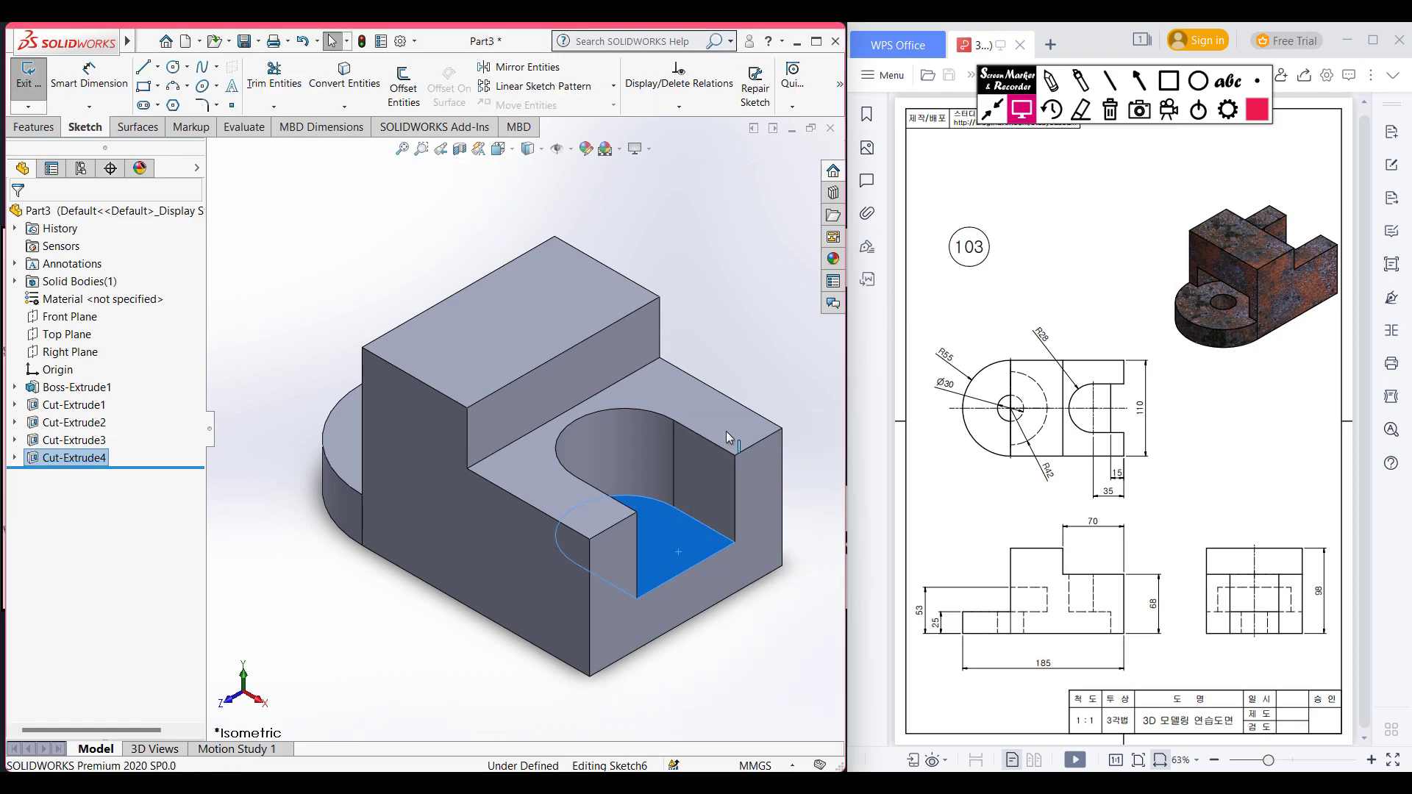
key(ctrl+8)
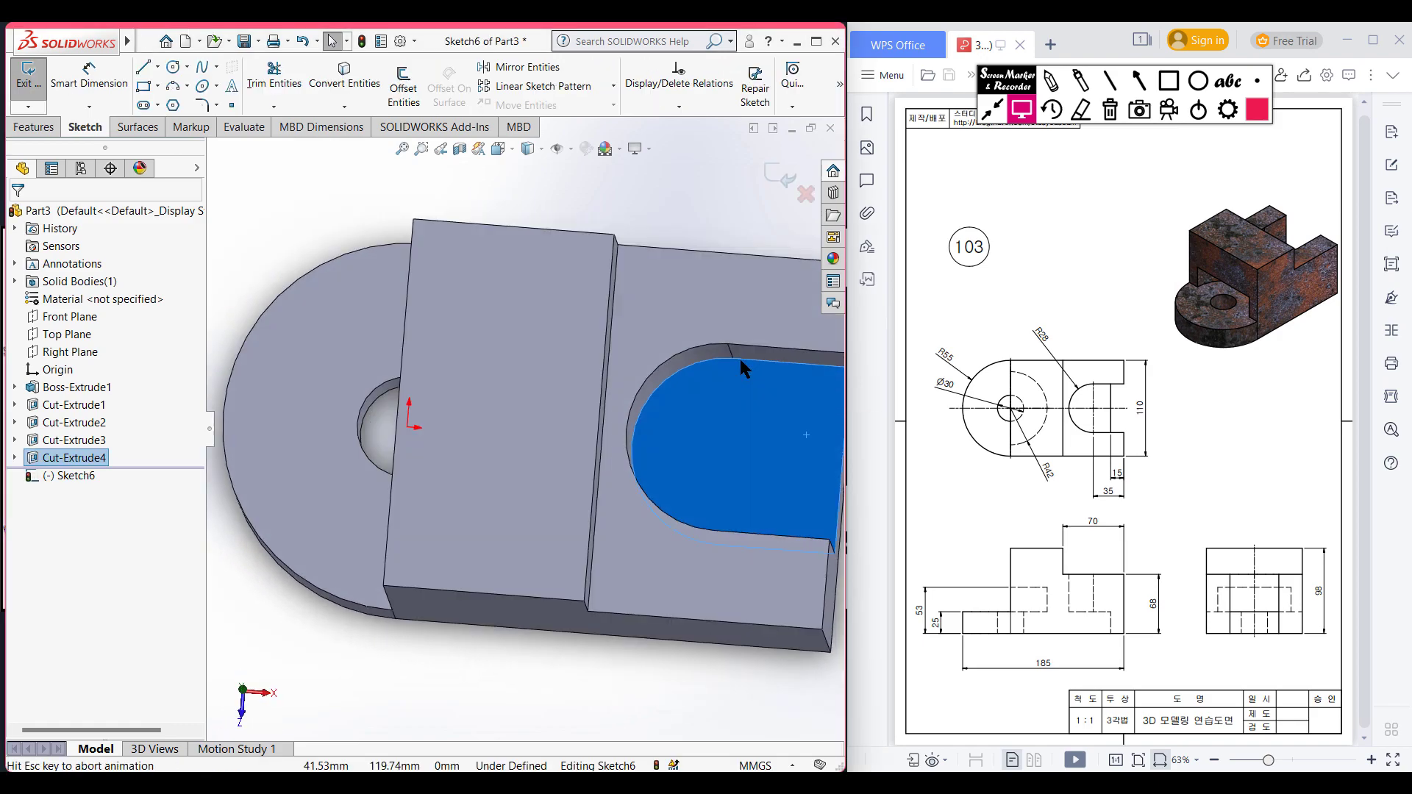
click(756, 452)
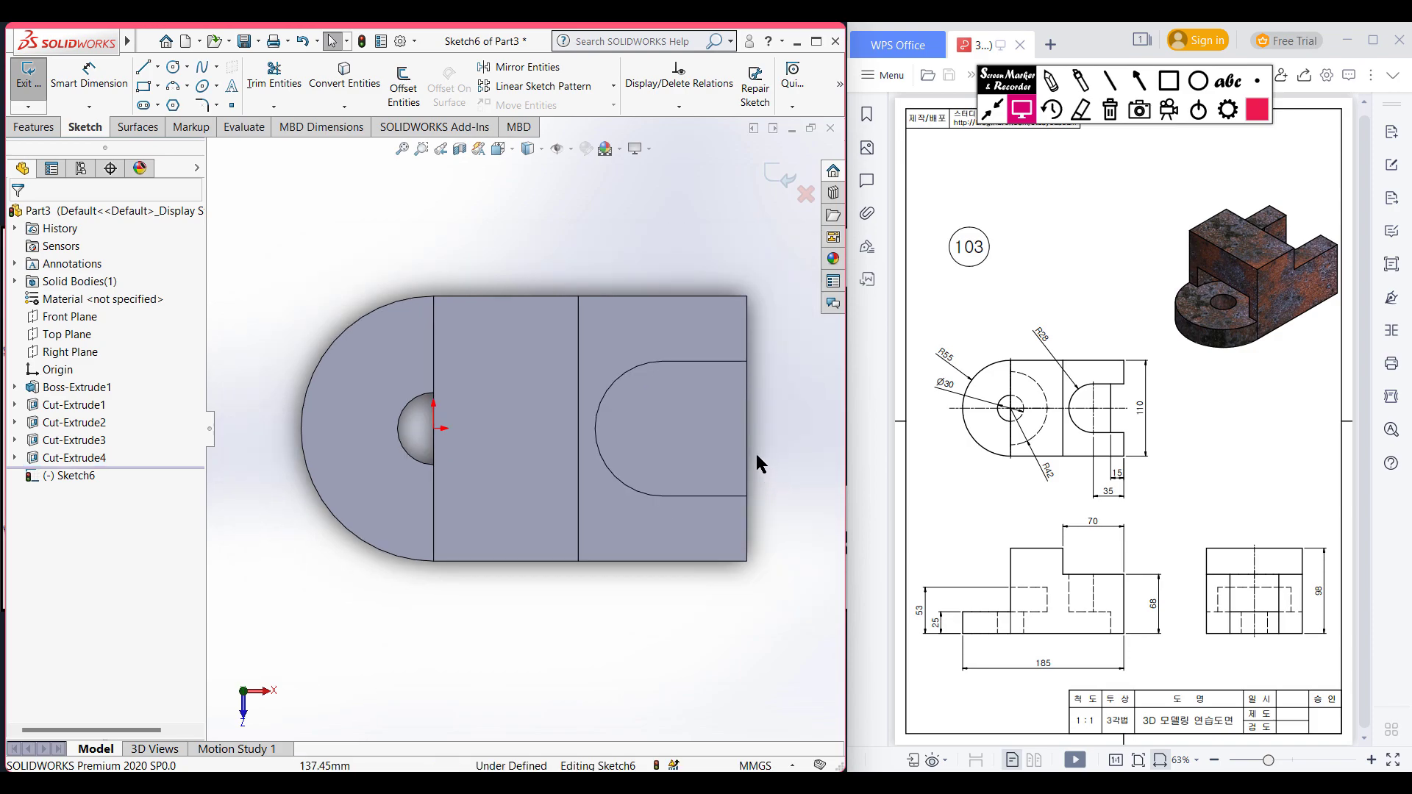
click(745, 443)
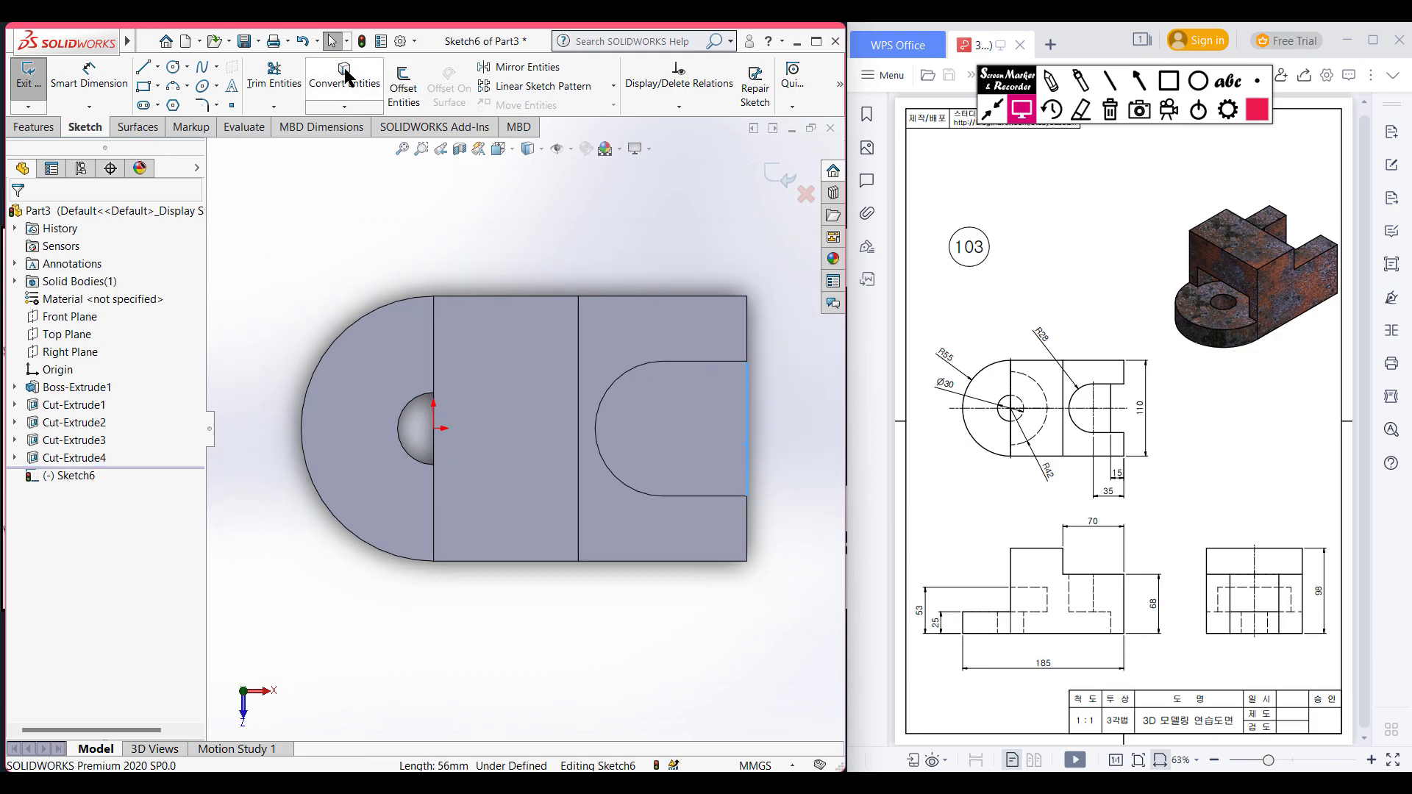
- Offset the right edge 15 mm inward, one-sided and reversed, into a narrow rectangle
click(404, 92)
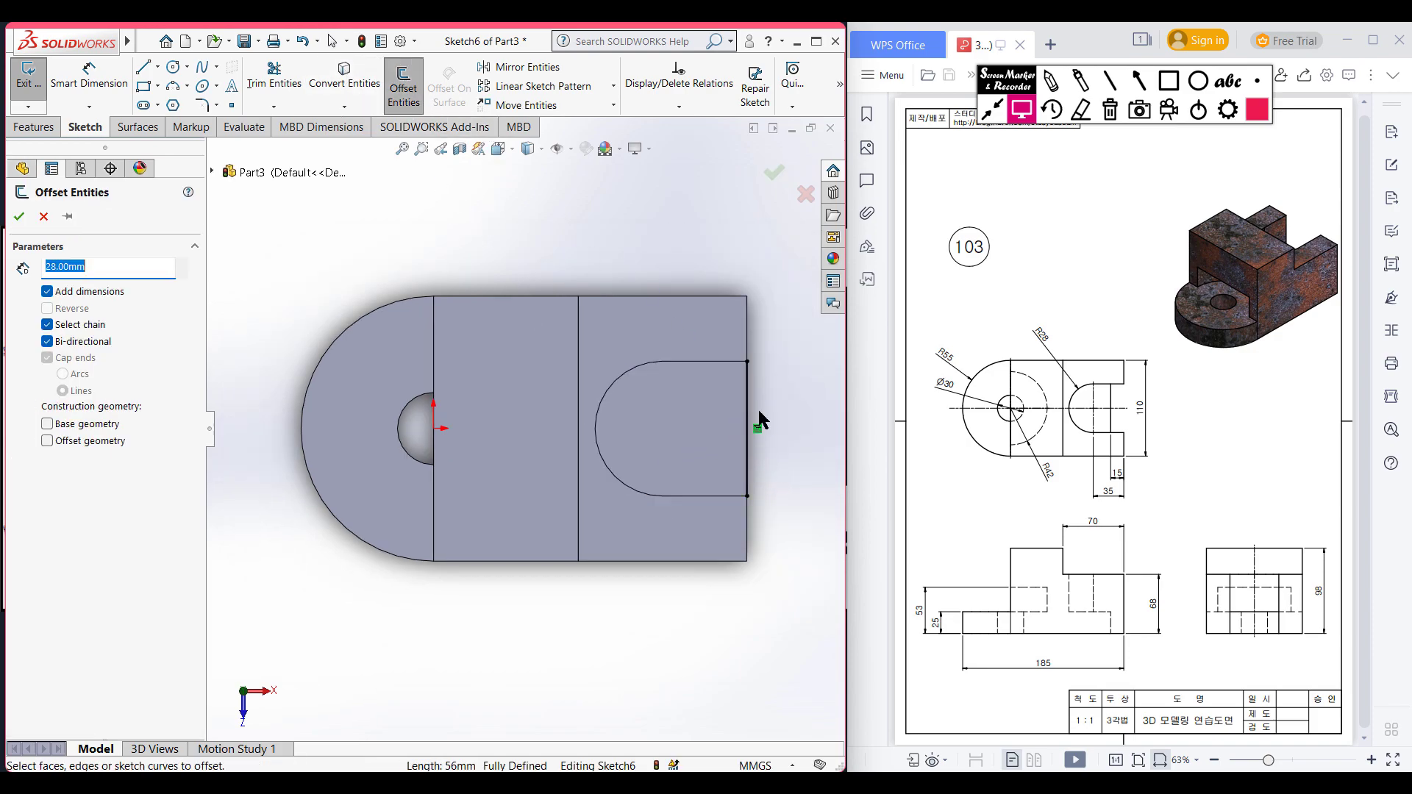
click(748, 396)
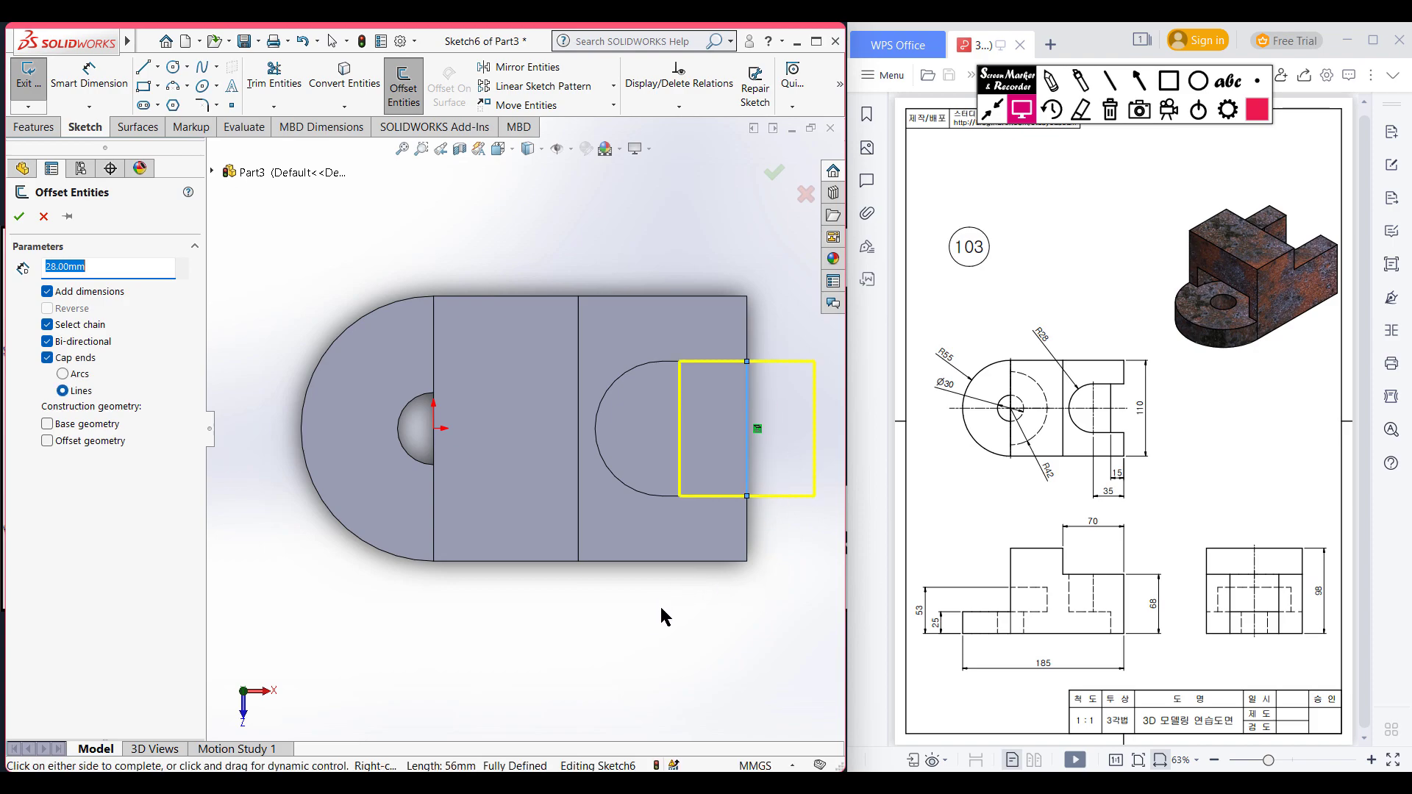
text(15)
key(Return)
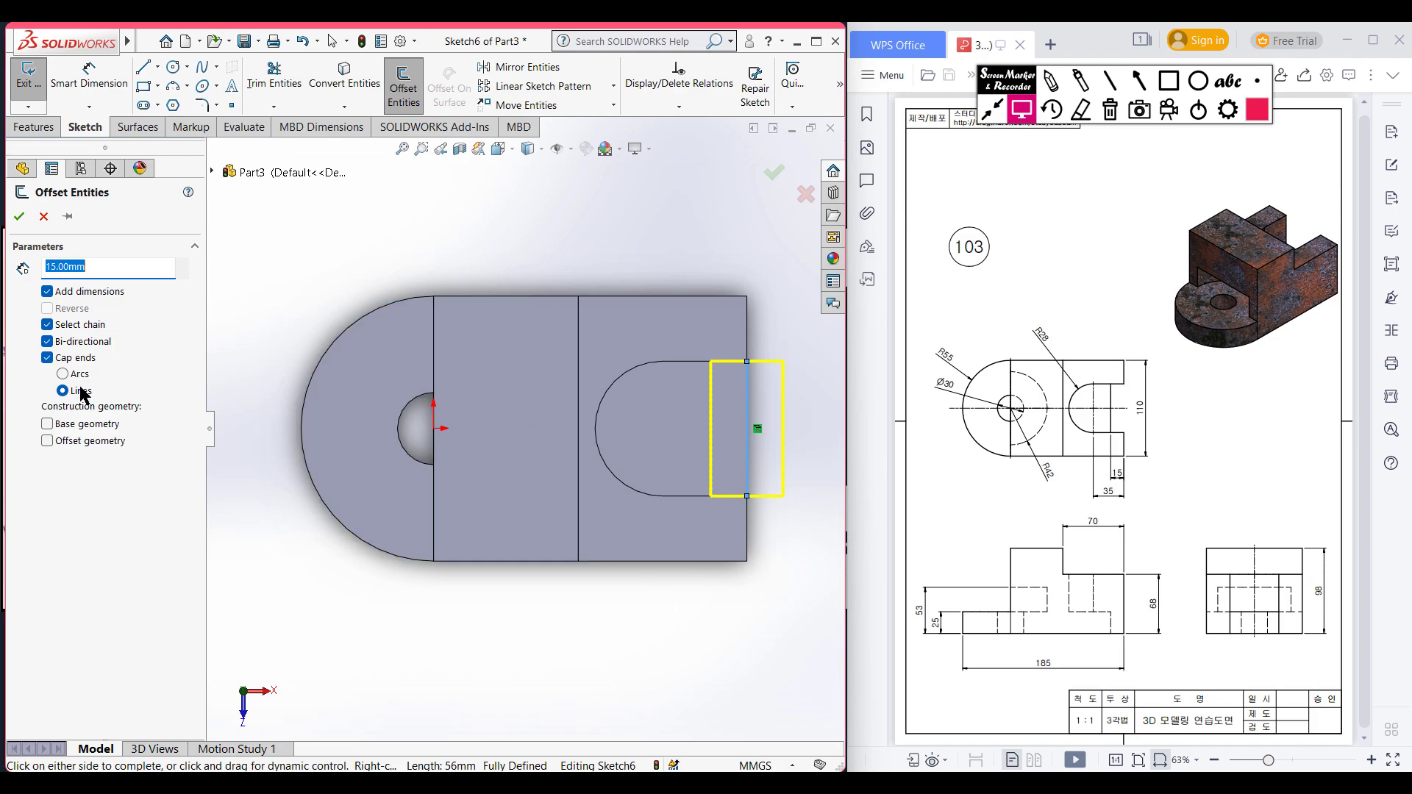
click(47, 342)
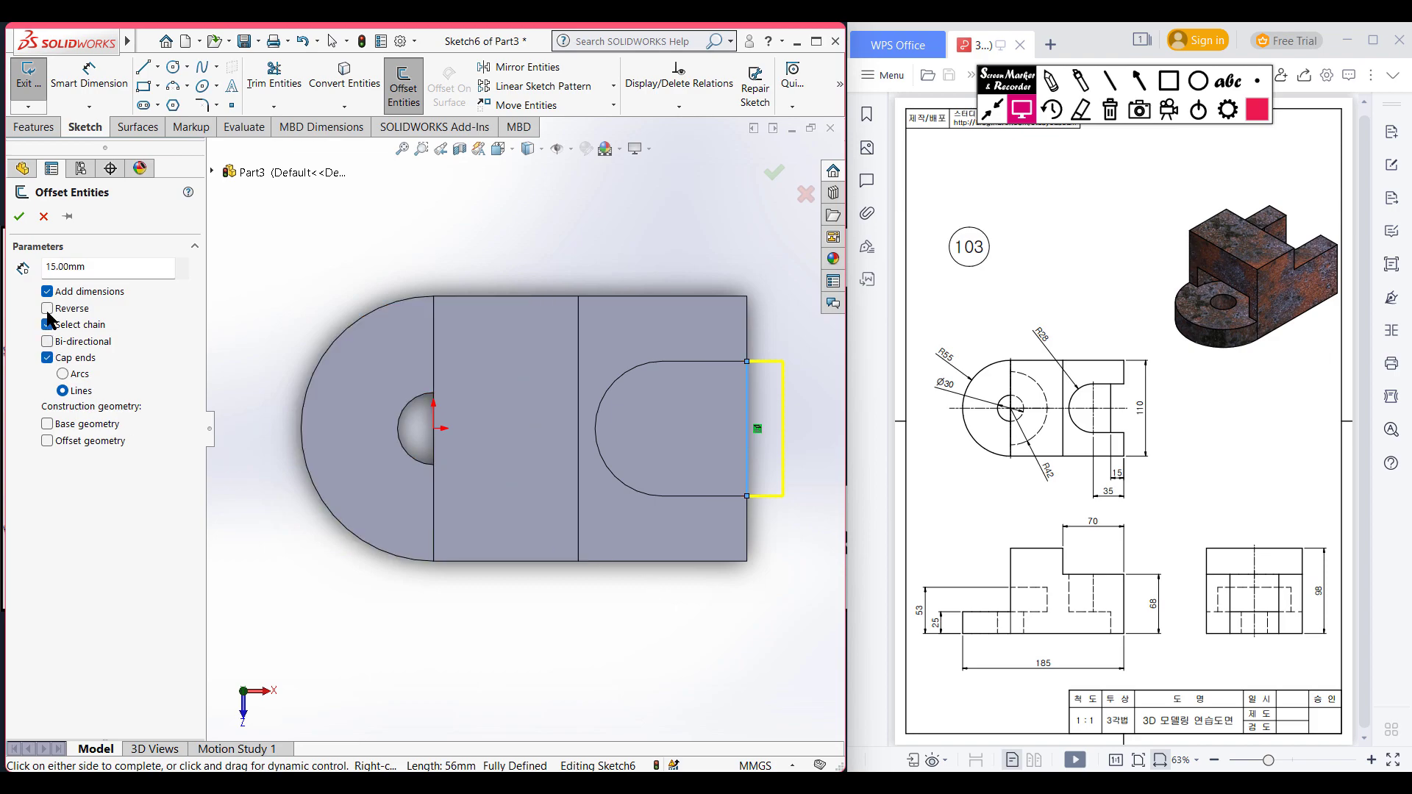
click(47, 309)
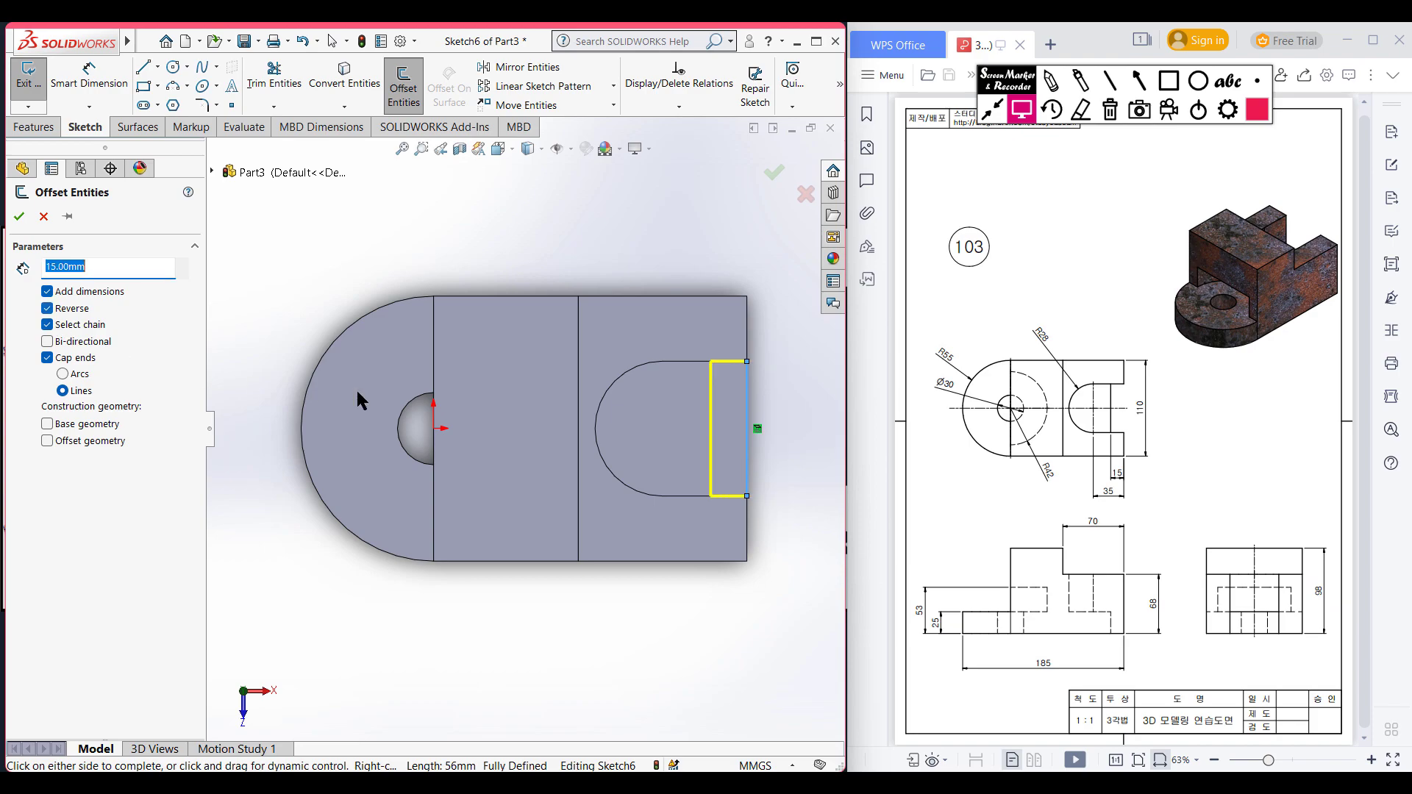
click(19, 216)
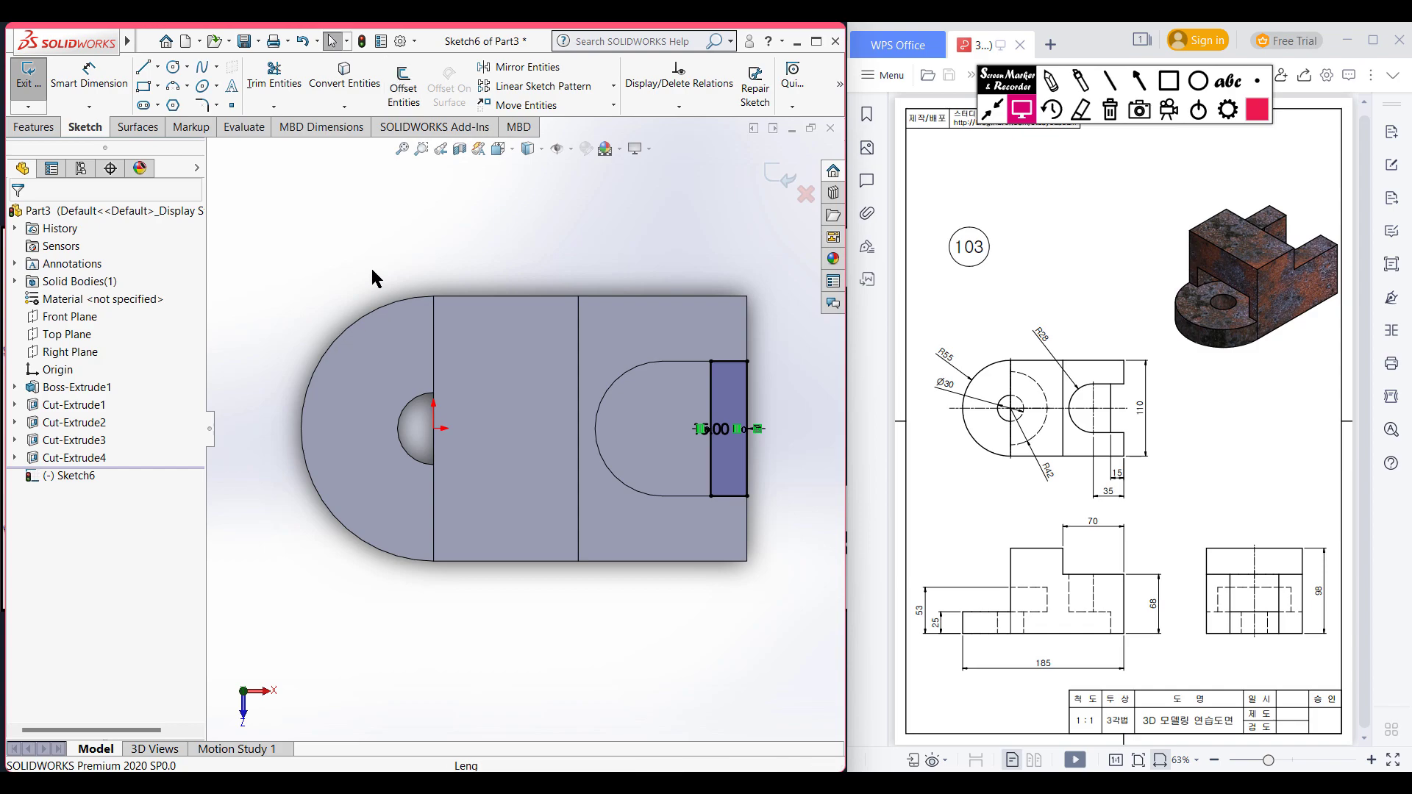
- Extruded-cut the 15 mm strip 65 mm deep, then frame the reference 3D render in red
key(ctrl+7)
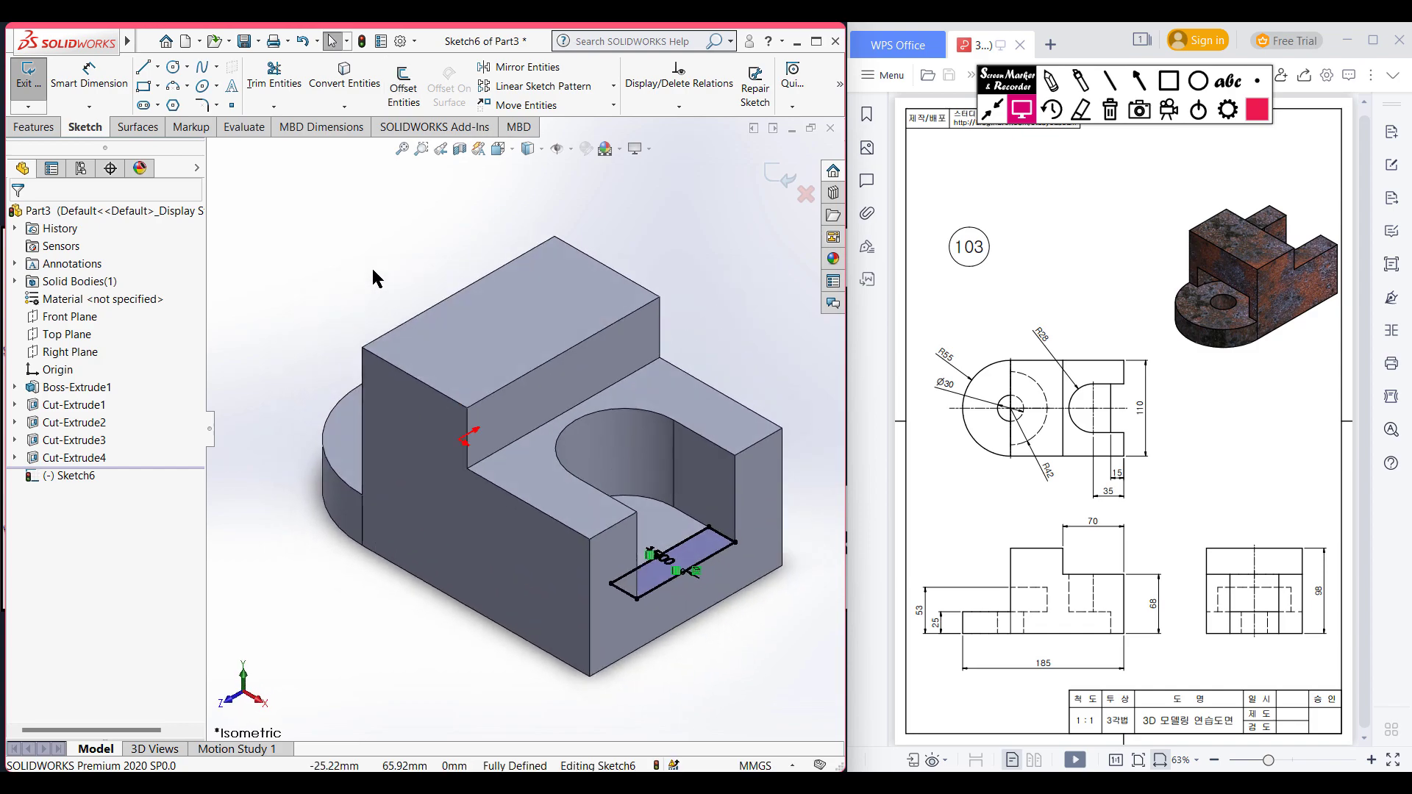
click(34, 126)
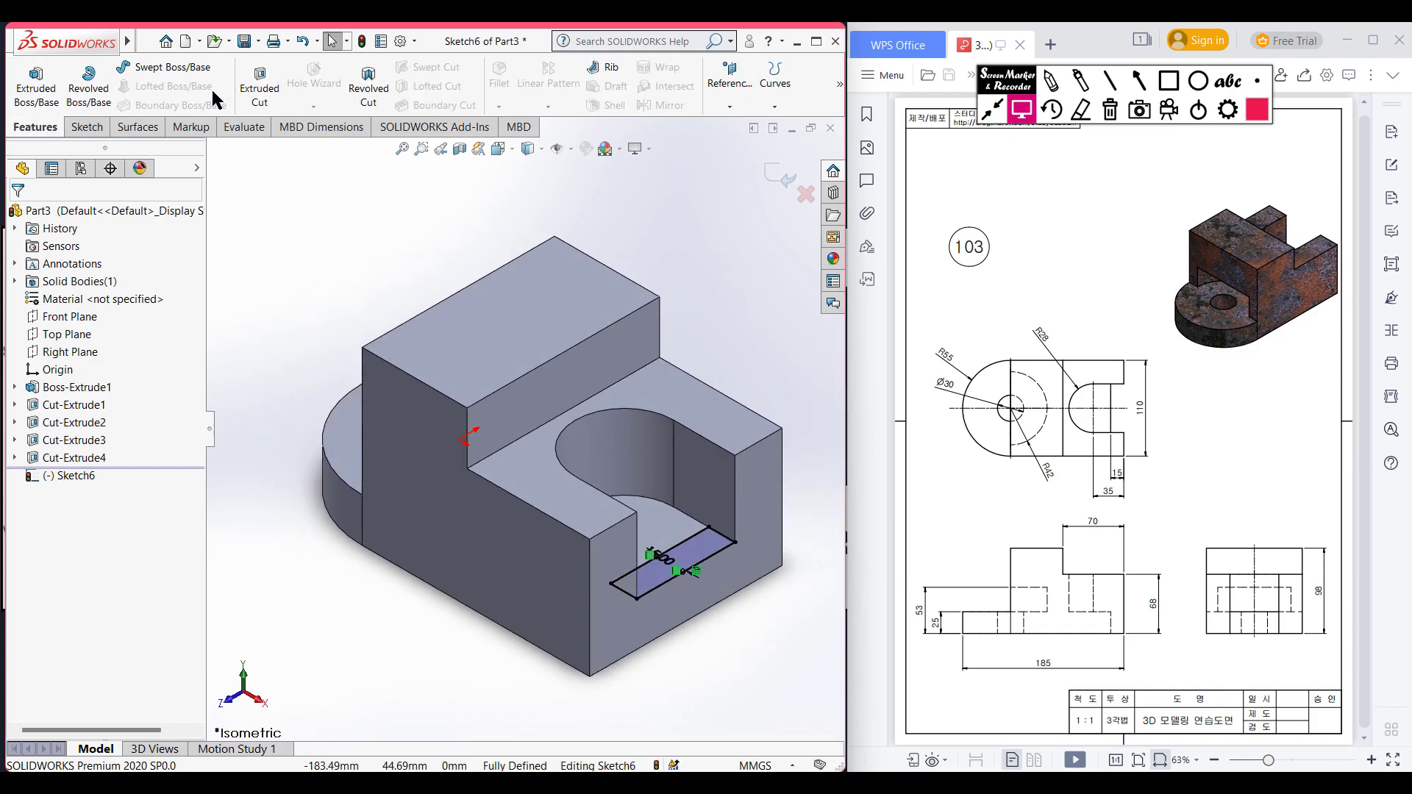
click(259, 87)
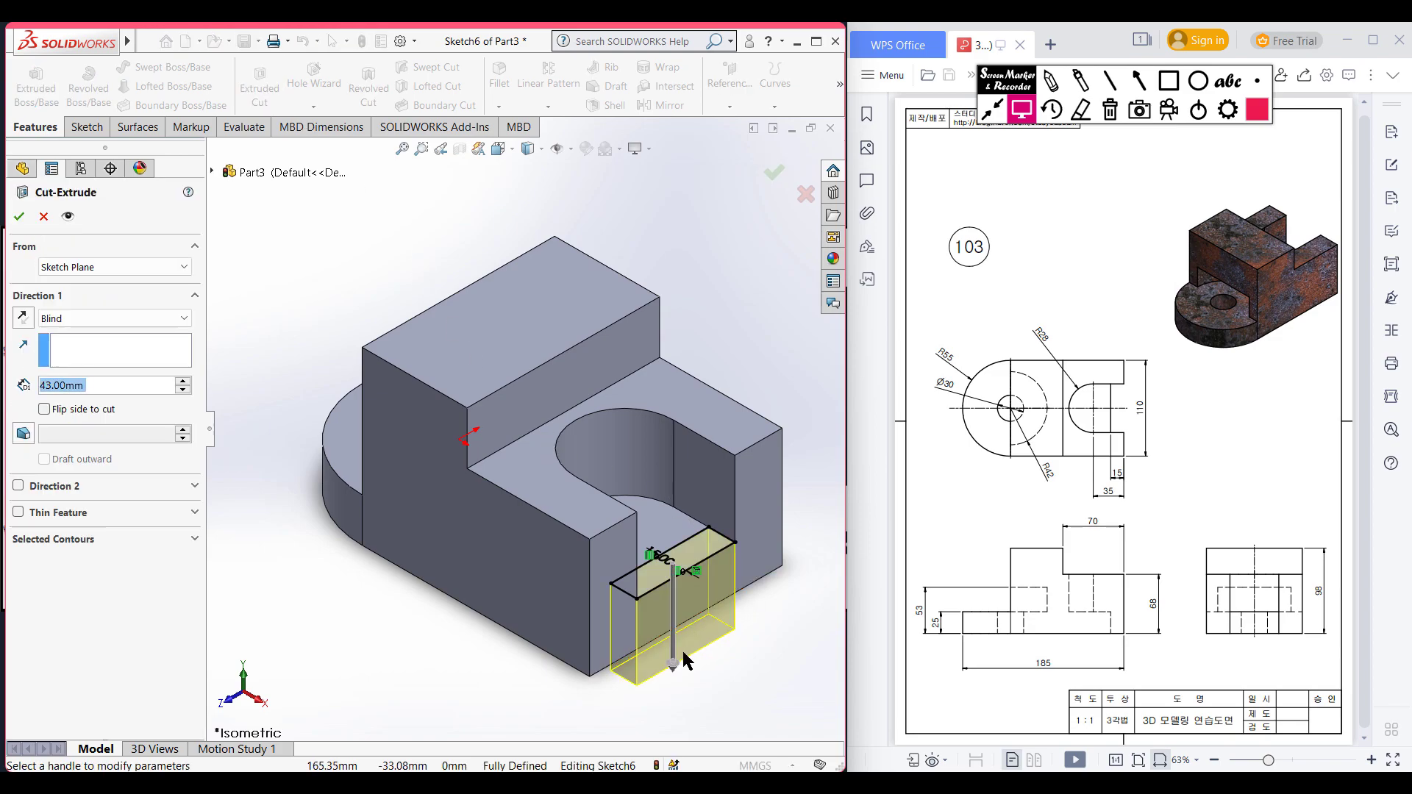
mouse_move(676, 658)
mouse_down()
mouse_move(672, 735)
mouse_move(672, 709)
mouse_up()
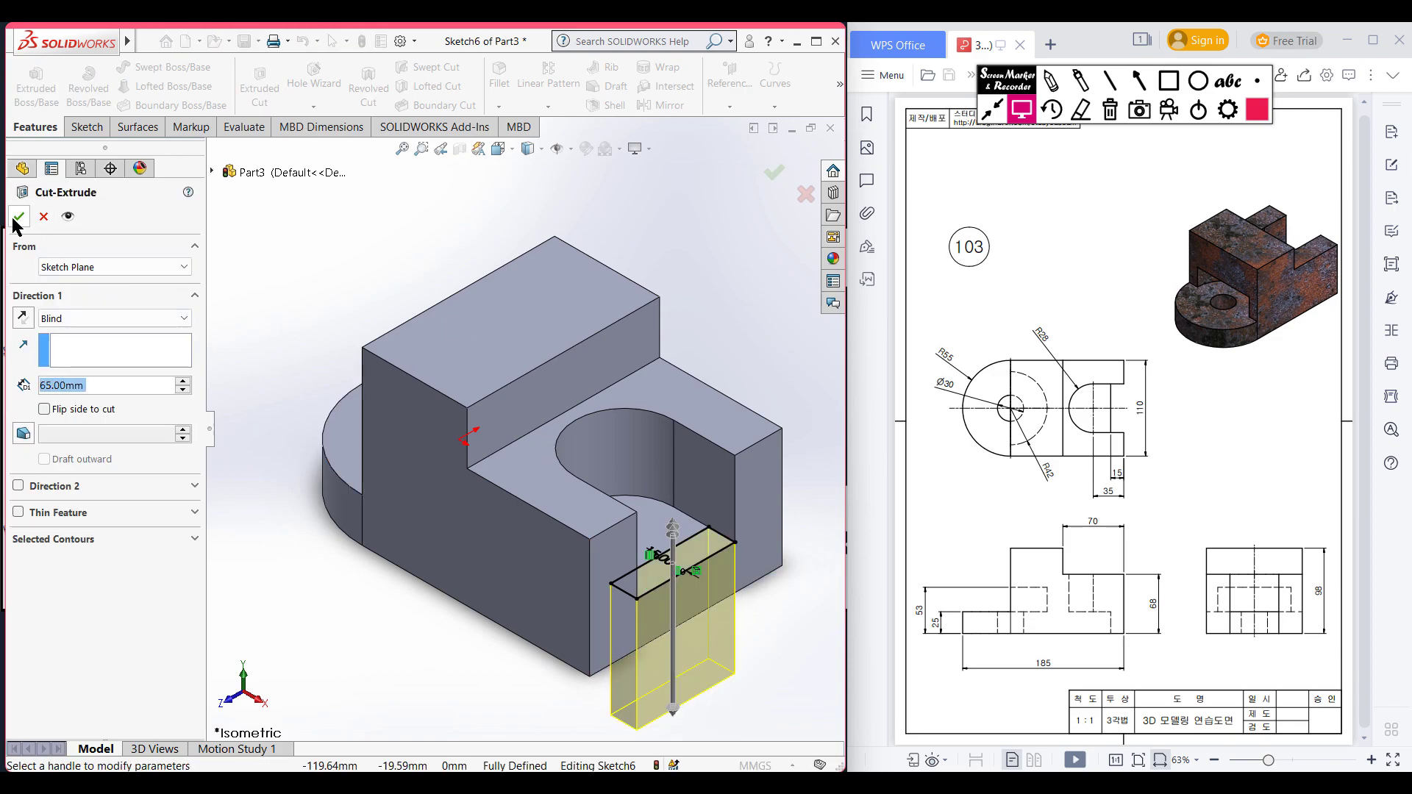
click(18, 215)
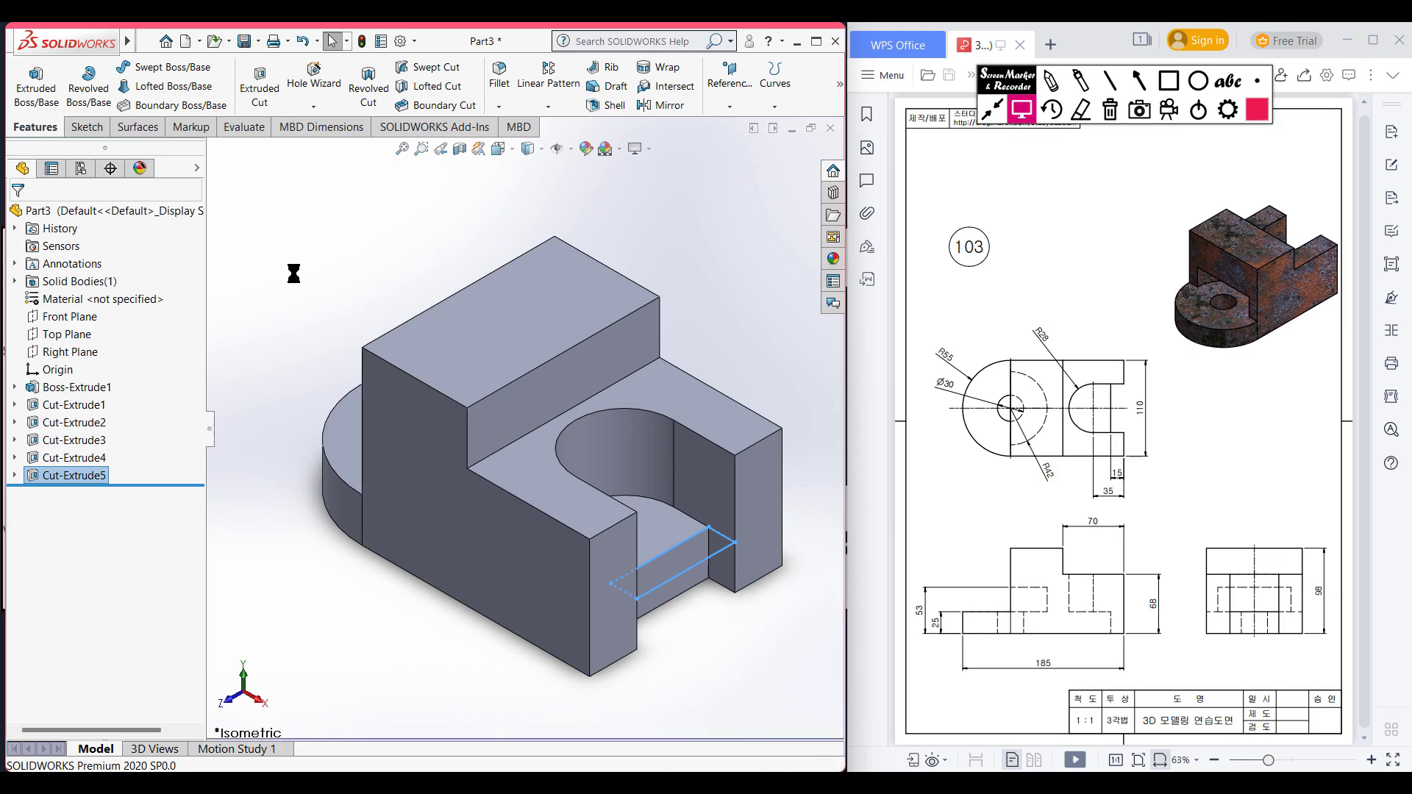
click(1168, 80)
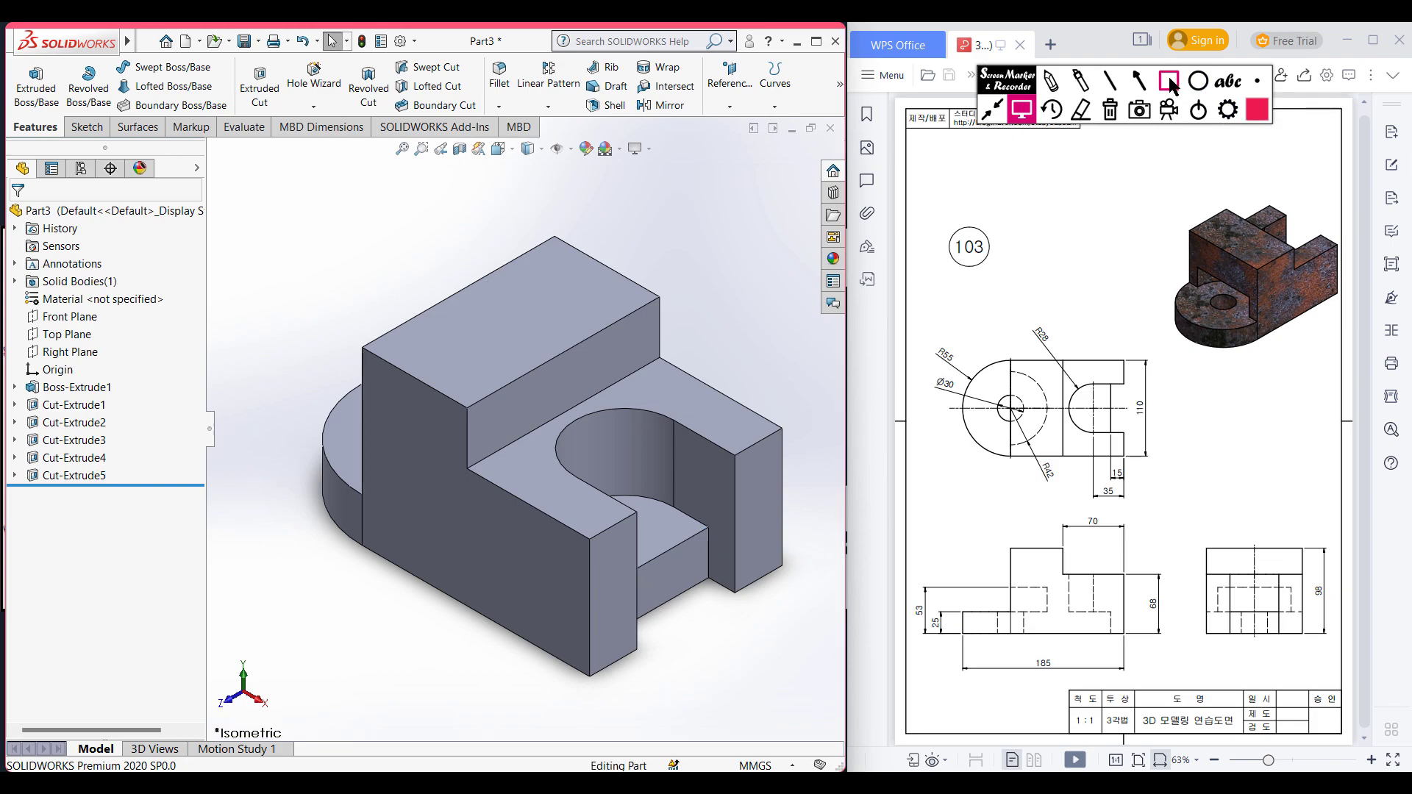
mouse_move(1152, 178)
mouse_down()
mouse_move(1301, 368)
mouse_move(1352, 356)
mouse_up()
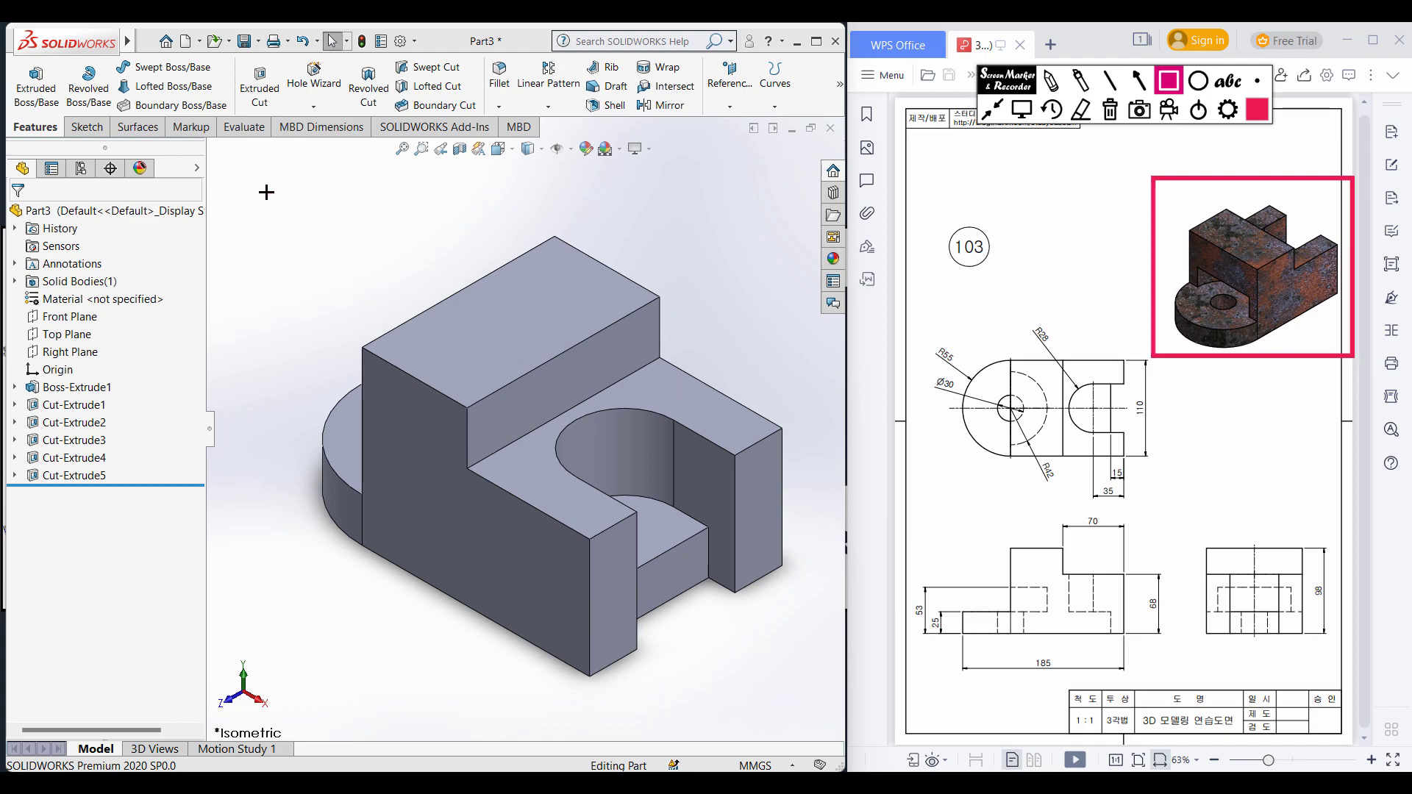
- Frame the model for comparison, clear the red marks, and switch to the opposite isometric view
mouse_move(263, 185)
mouse_down()
mouse_move(753, 592)
mouse_move(769, 661)
mouse_move(804, 675)
mouse_up()
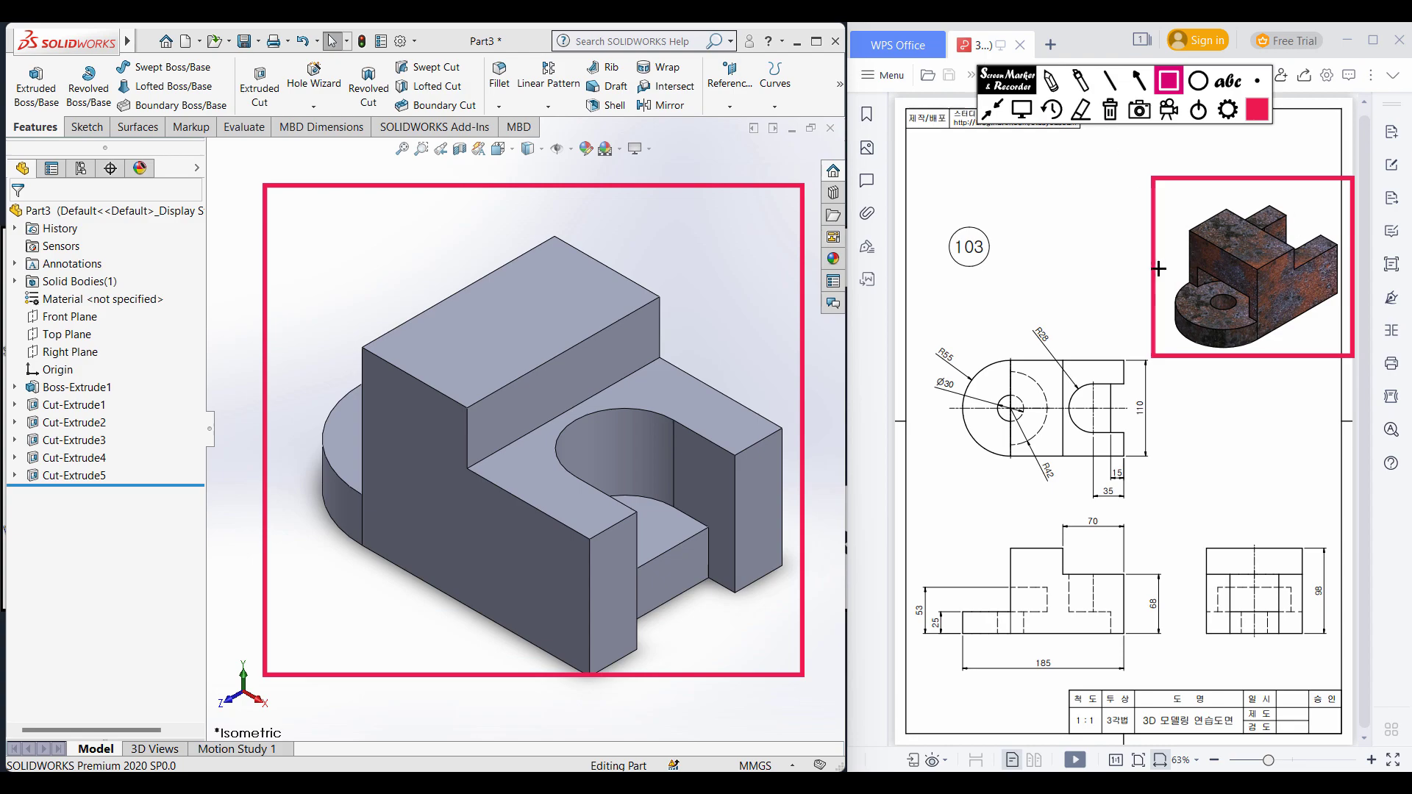
click(1112, 112)
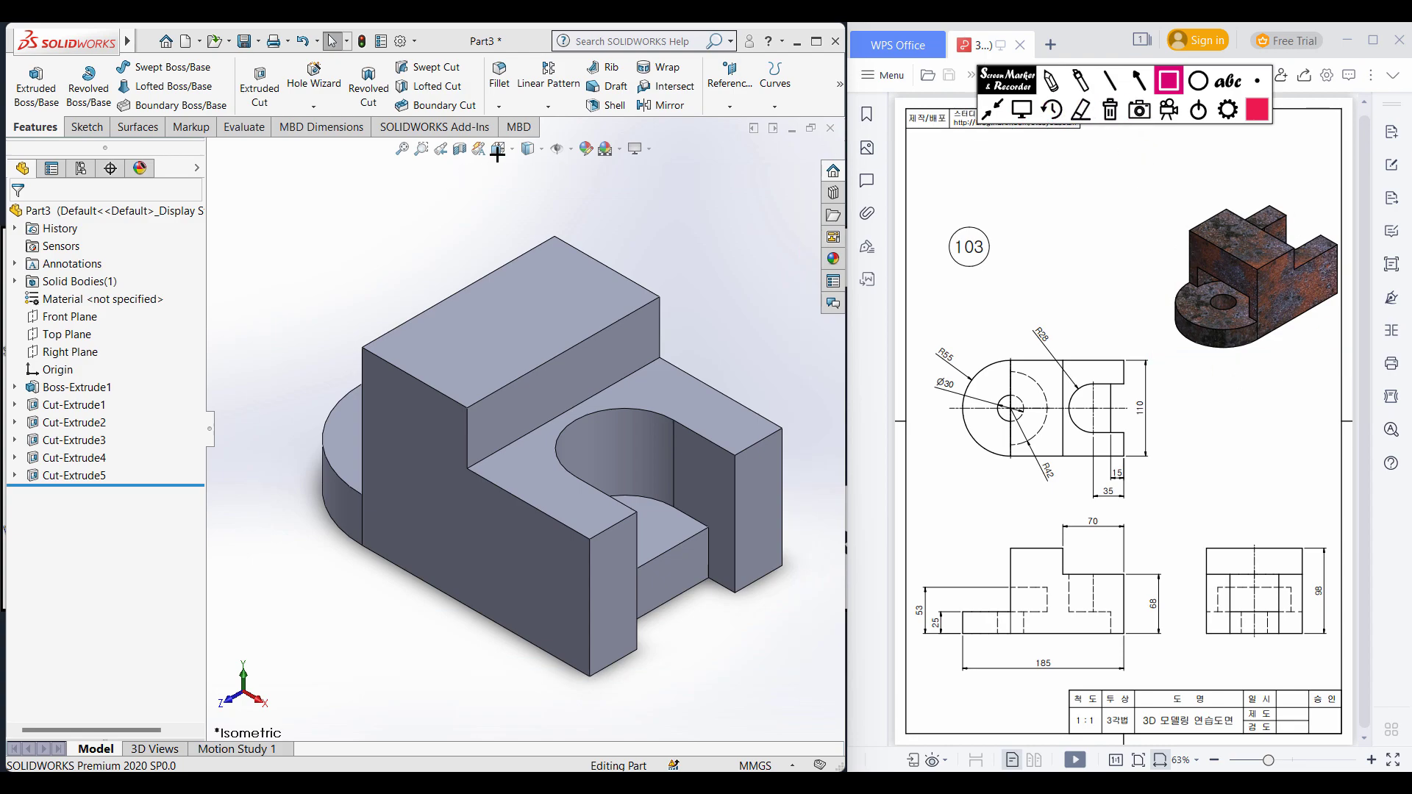
click(1021, 109)
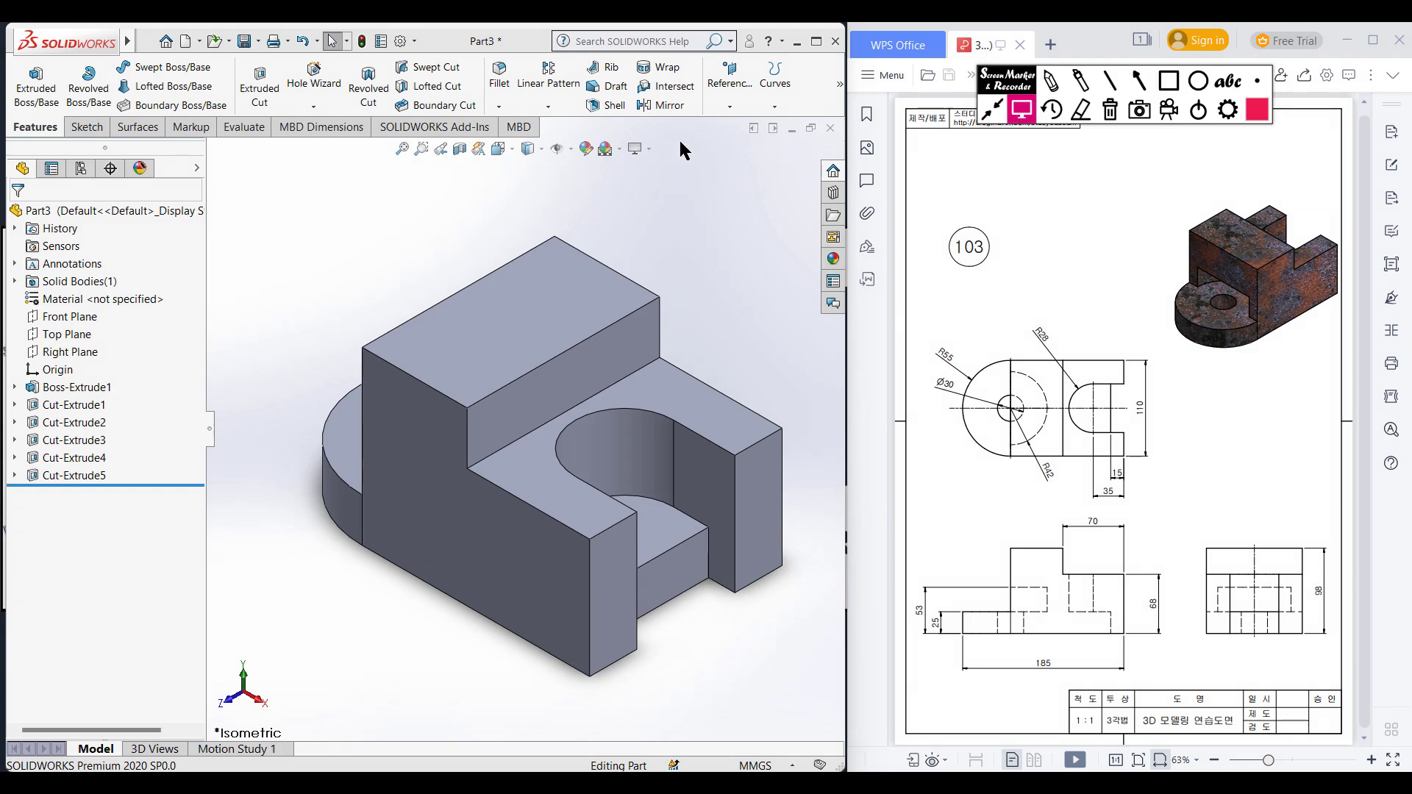
click(497, 151)
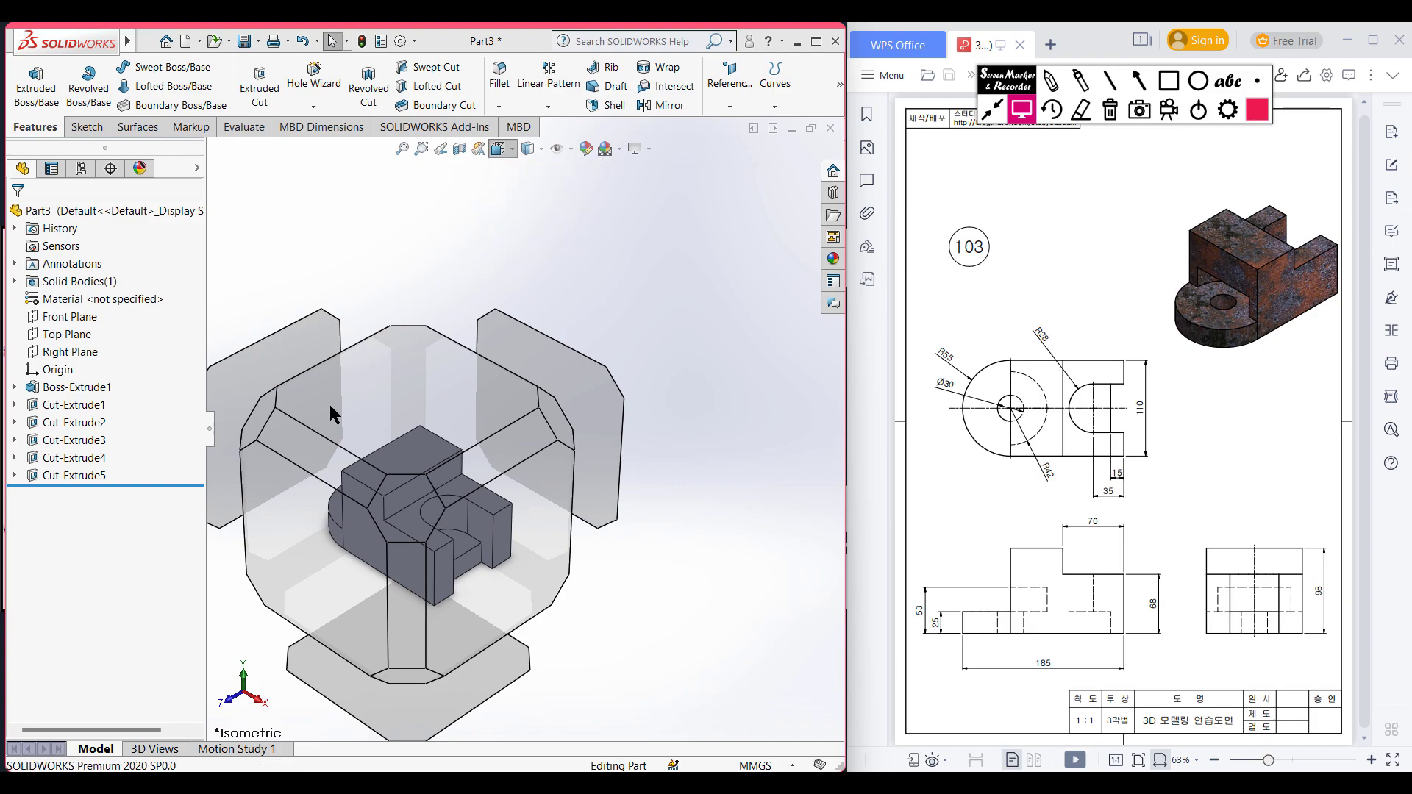
click(263, 422)
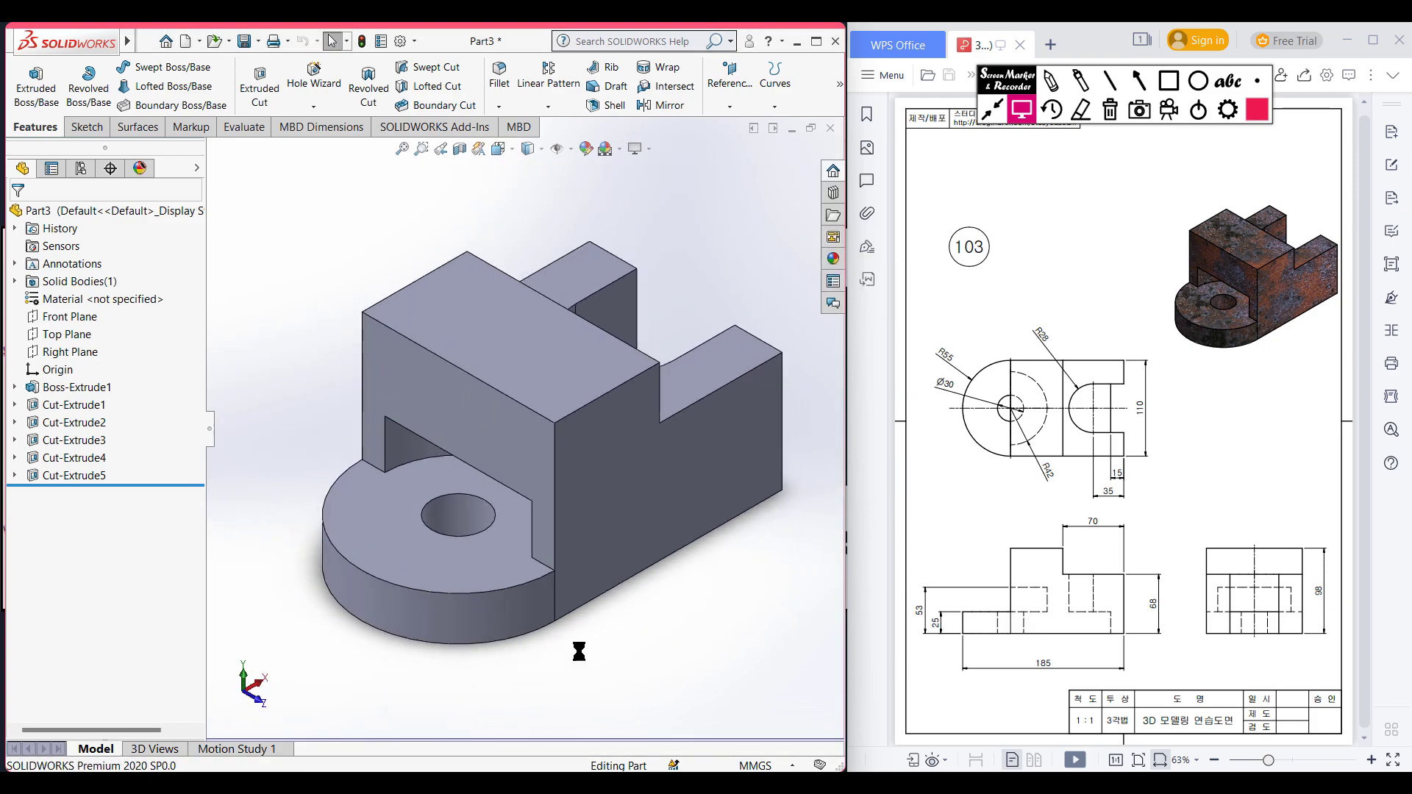